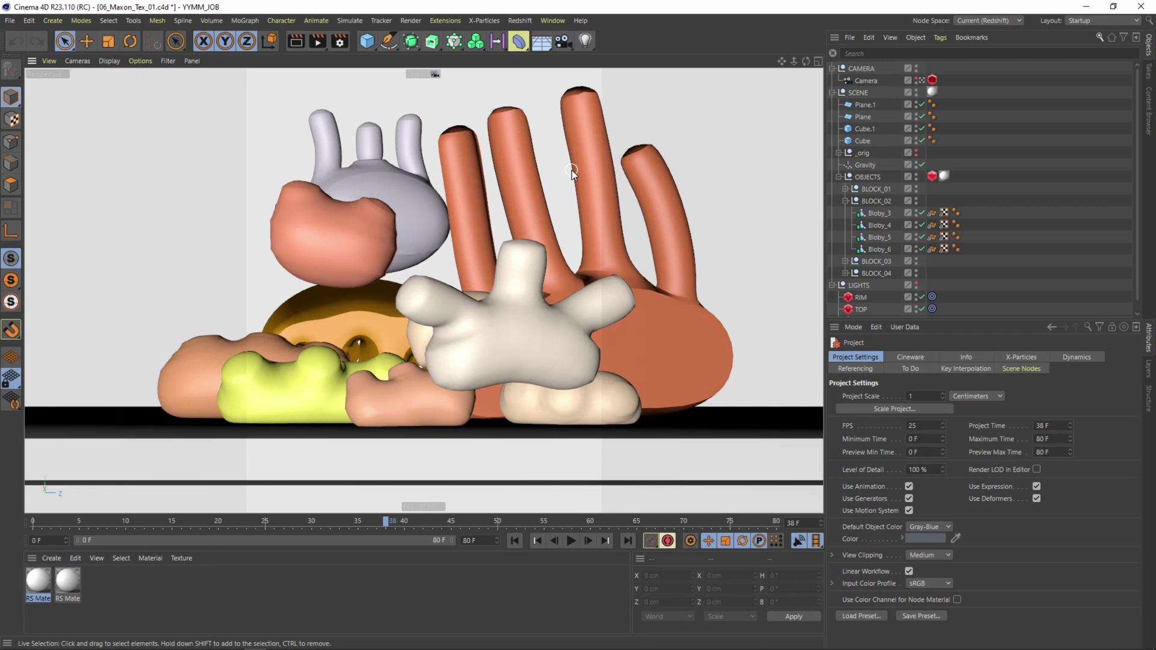
- Switch to the Substance launcher and download the Polyester Sport Fleece Brushed fabric material as SBSAR
{"action": "key", "text": "alt+Tab"}
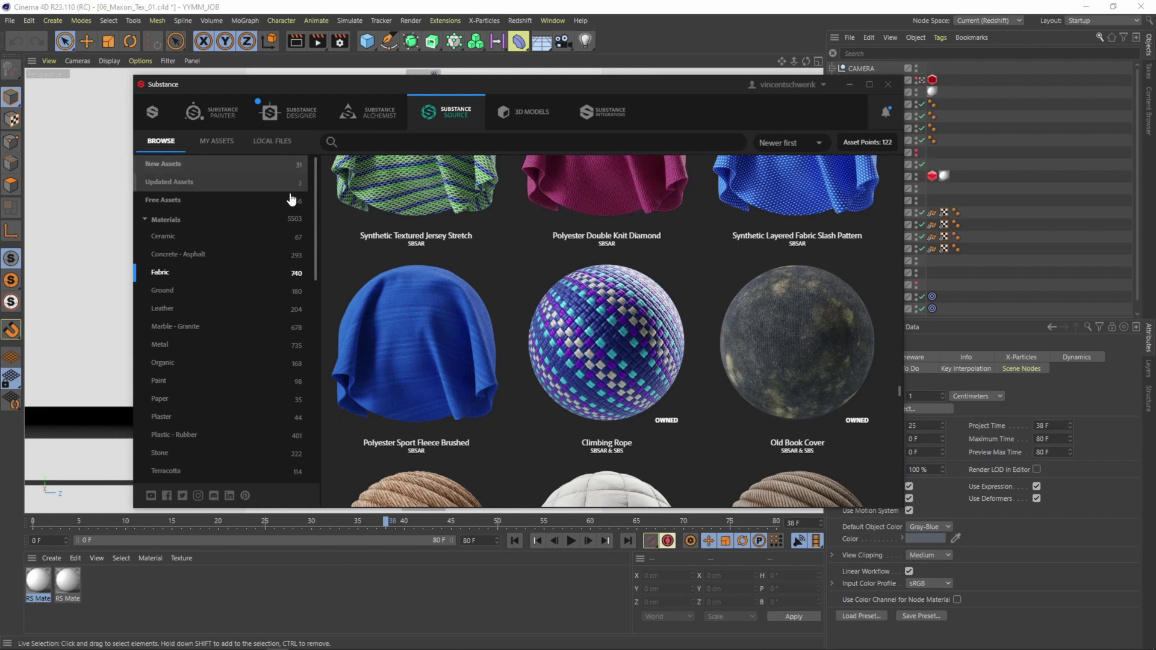
{"action": "mouse_move", "coordinate": [408, 279]}
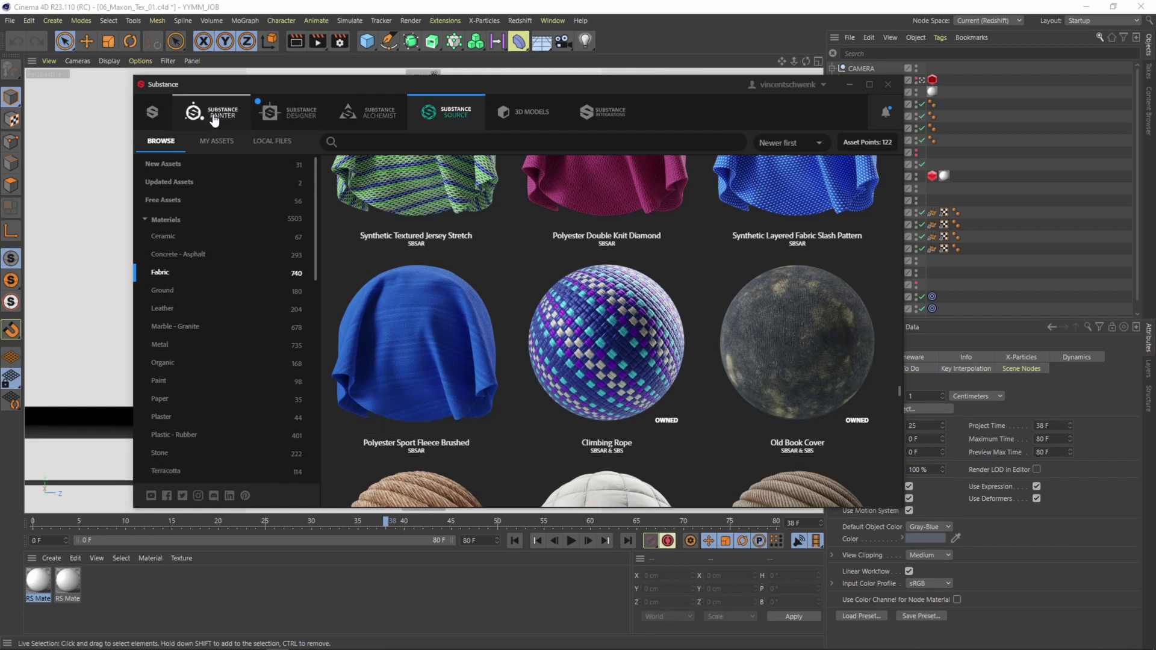
{"action": "mouse_move", "coordinate": [416, 325]}
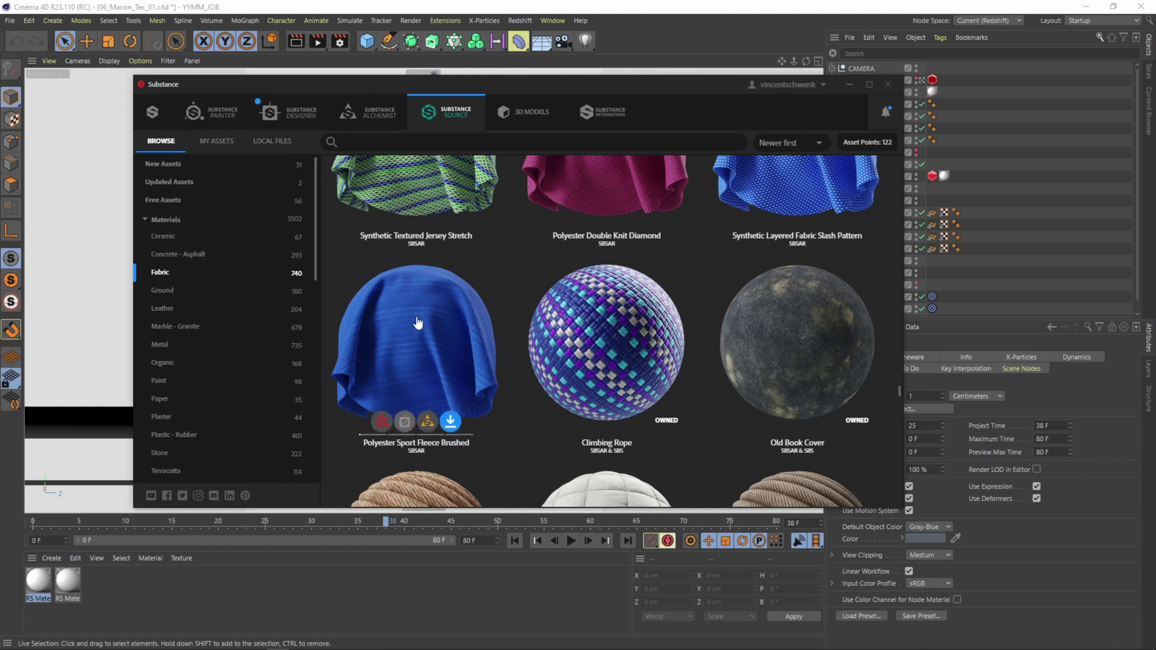
{"action": "left_click", "coordinate": [418, 359]}
{"action": "left_click", "coordinate": [833, 489]}
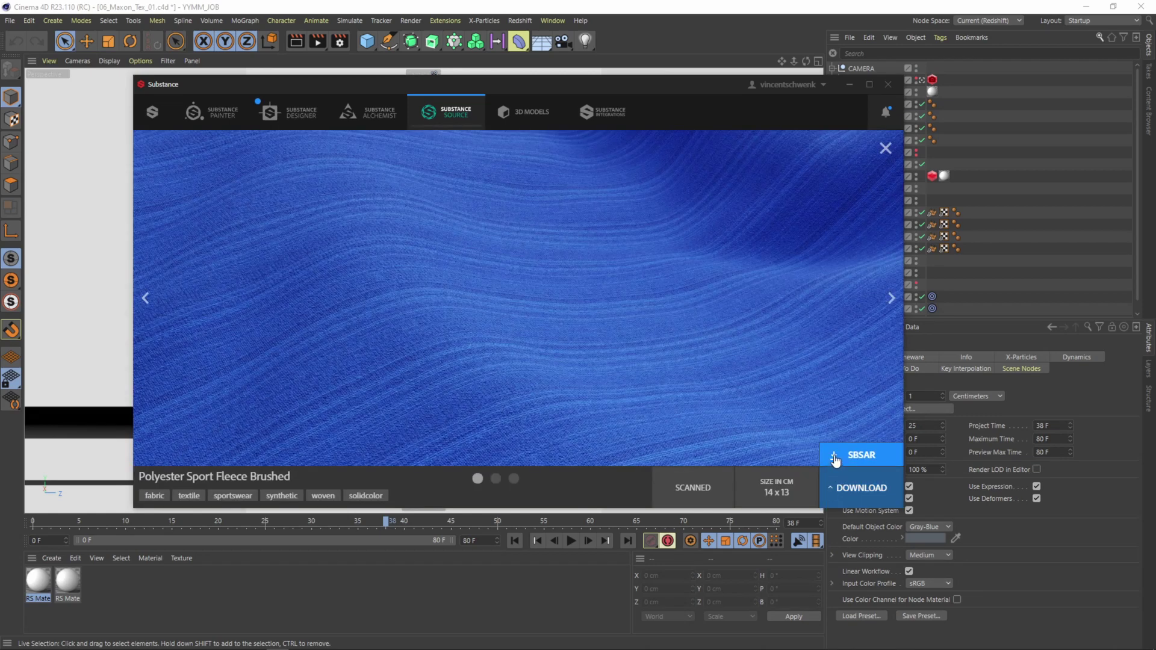
{"action": "left_click", "coordinate": [834, 460]}
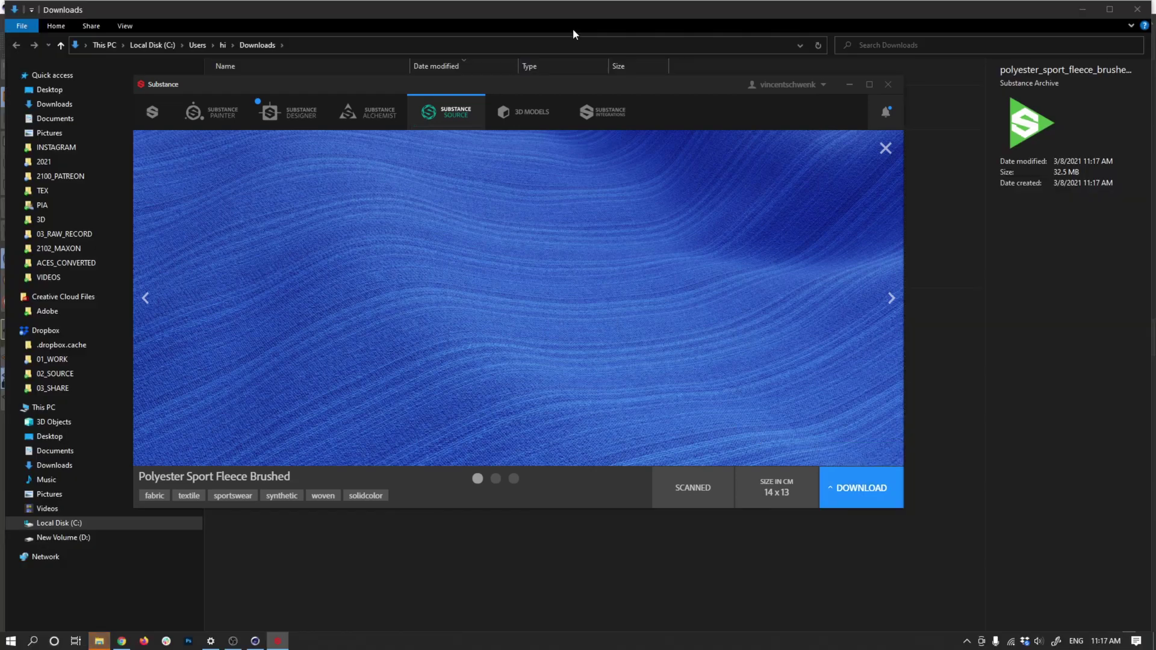
- Load the downloaded fleece material in Substance Player with the Direct3D 11 engine and set its output size to 4096
{"action": "left_click", "coordinate": [572, 31]}
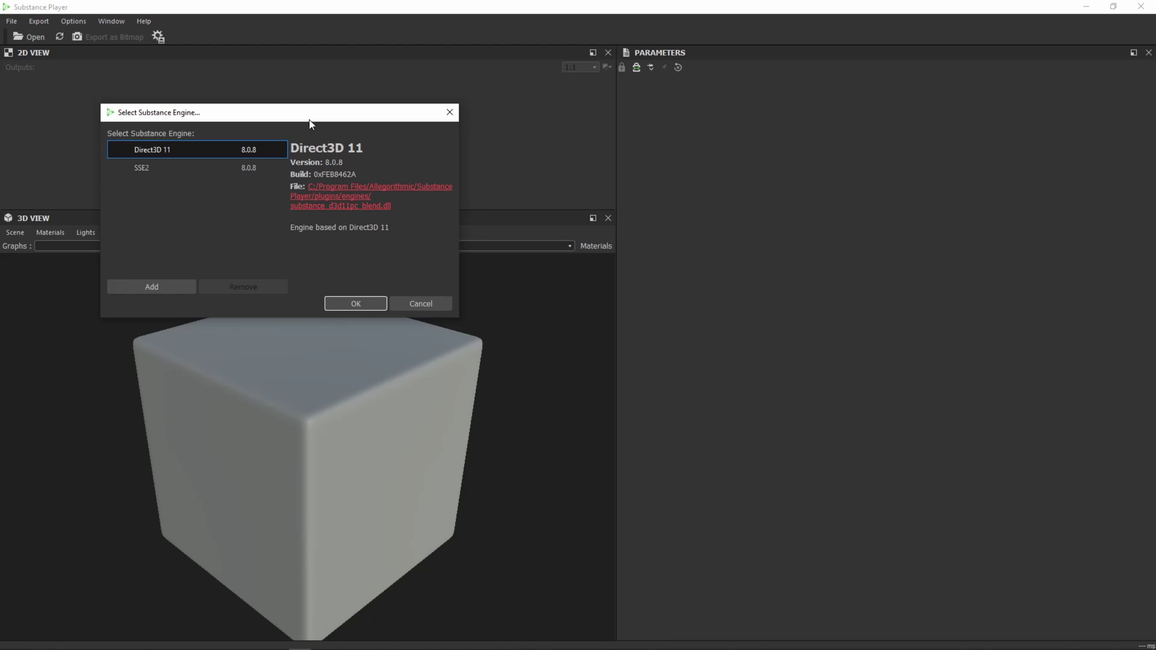
{"action": "left_click", "coordinate": [369, 306]}
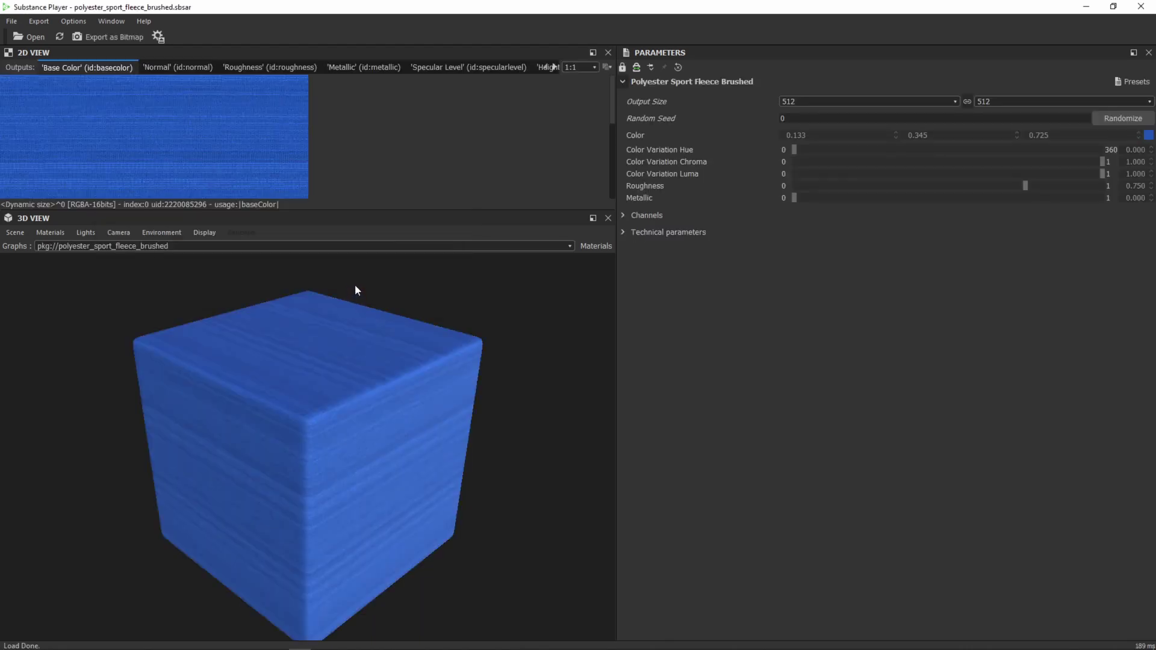
{"action": "left_click_drag", "start_coordinate": [355, 372], "coordinate": [341, 416]}
{"action": "right_click_drag", "start_coordinate": [338, 413], "coordinate": [283, 222]}
{"action": "left_click_drag", "start_coordinate": [292, 339], "coordinate": [324, 365]}
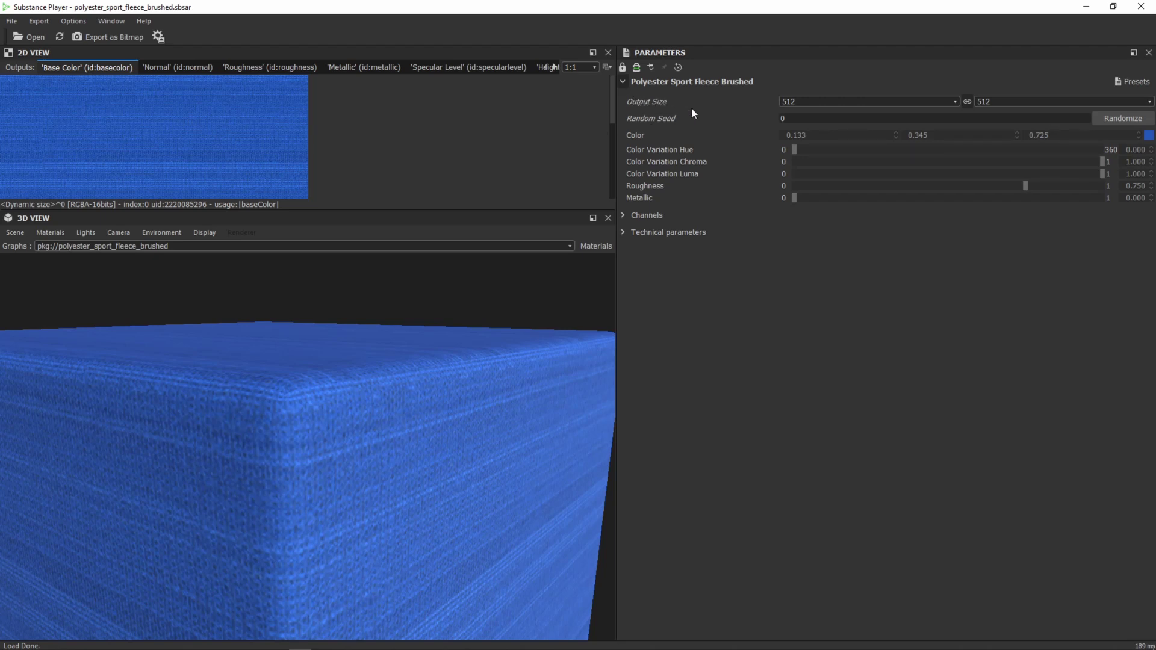
{"action": "left_click", "coordinate": [796, 100]}
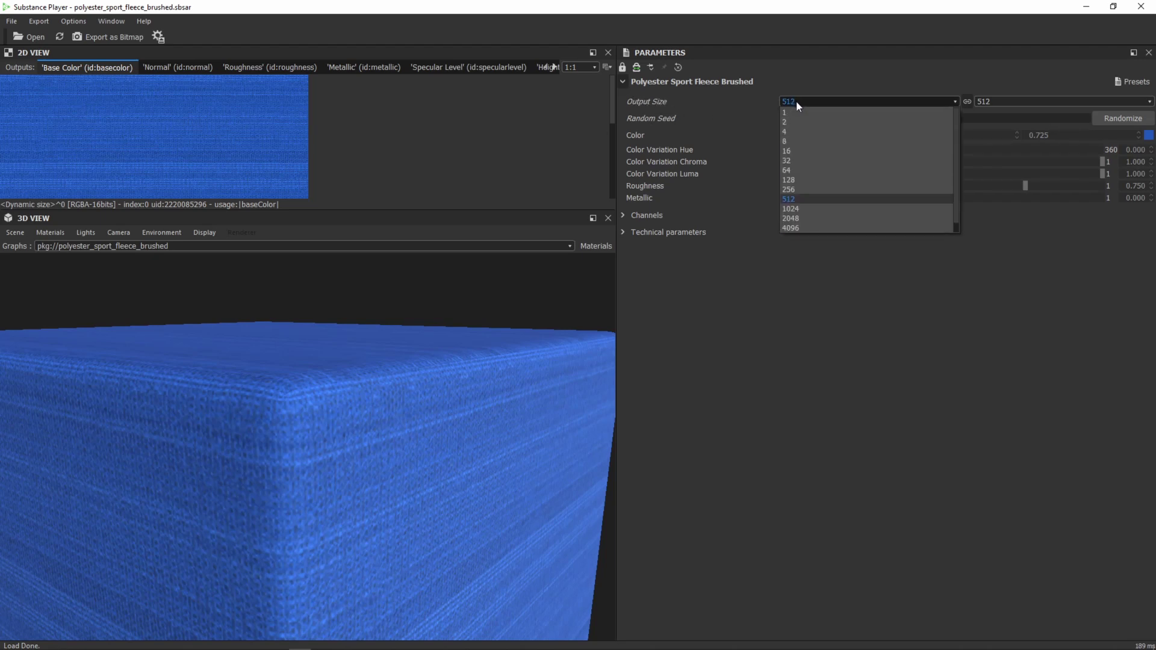
{"action": "left_click", "coordinate": [801, 226]}
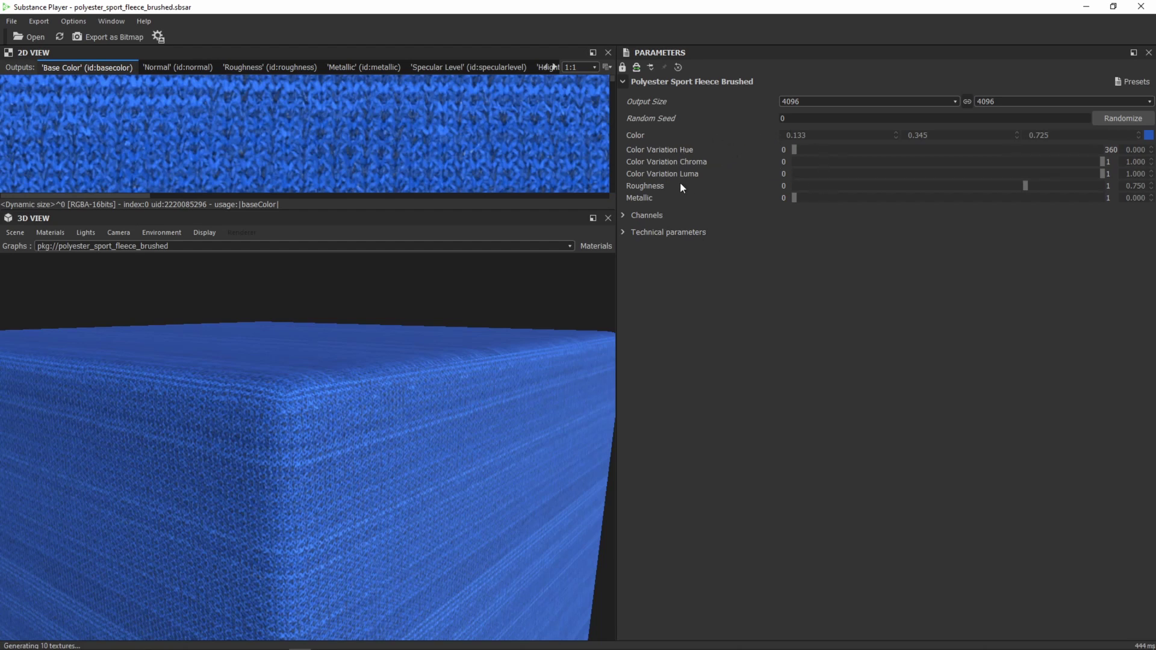
- Set the fleece's Color Variation Hue to about 182.8 and its Color Variation Chroma to about 0.504
{"action": "left_click", "coordinate": [952, 149]}
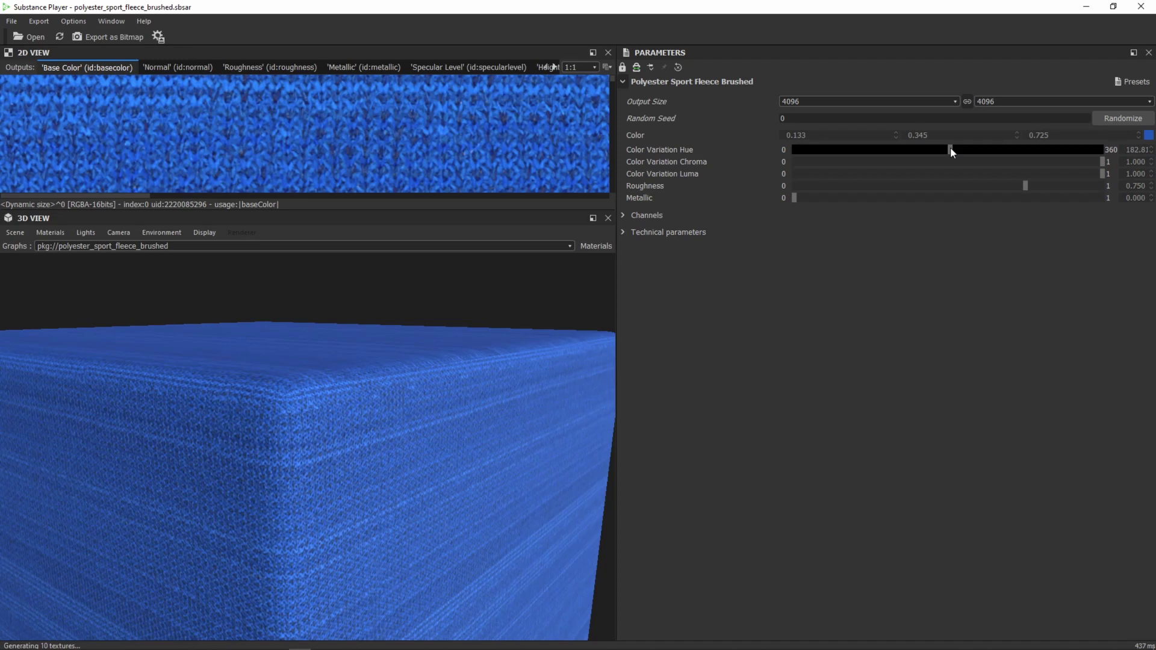
{"action": "left_click_drag", "start_coordinate": [468, 365], "coordinate": [462, 337]}
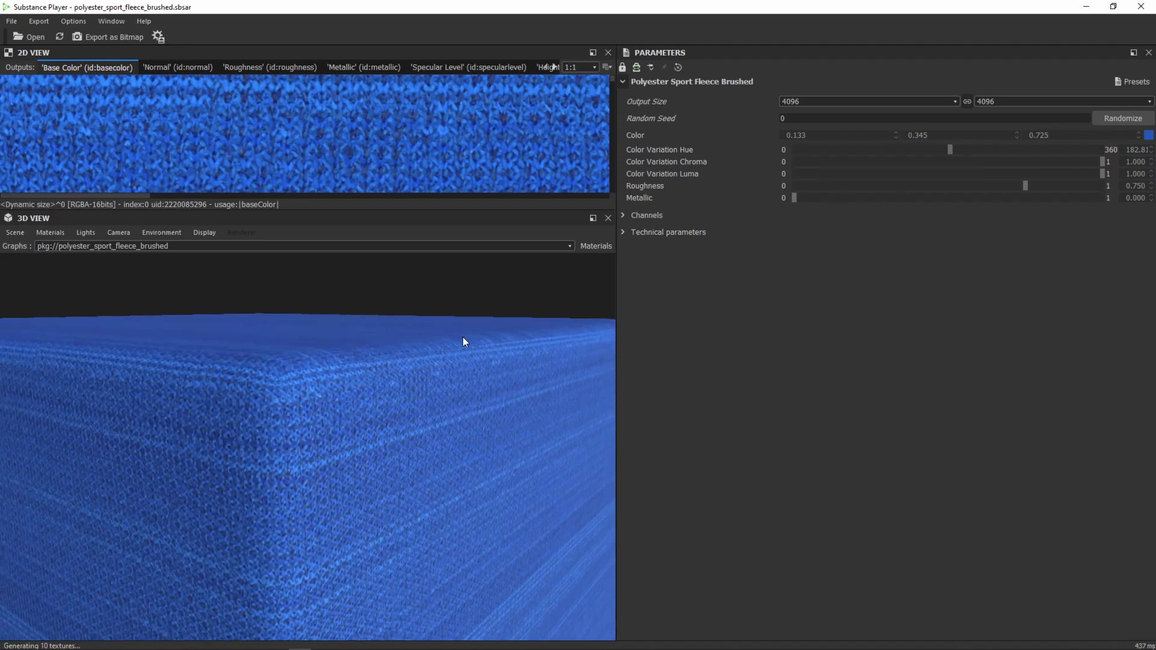
{"action": "right_click_drag", "start_coordinate": [463, 337], "coordinate": [435, 537]}
{"action": "left_click_drag", "start_coordinate": [435, 536], "coordinate": [355, 416]}
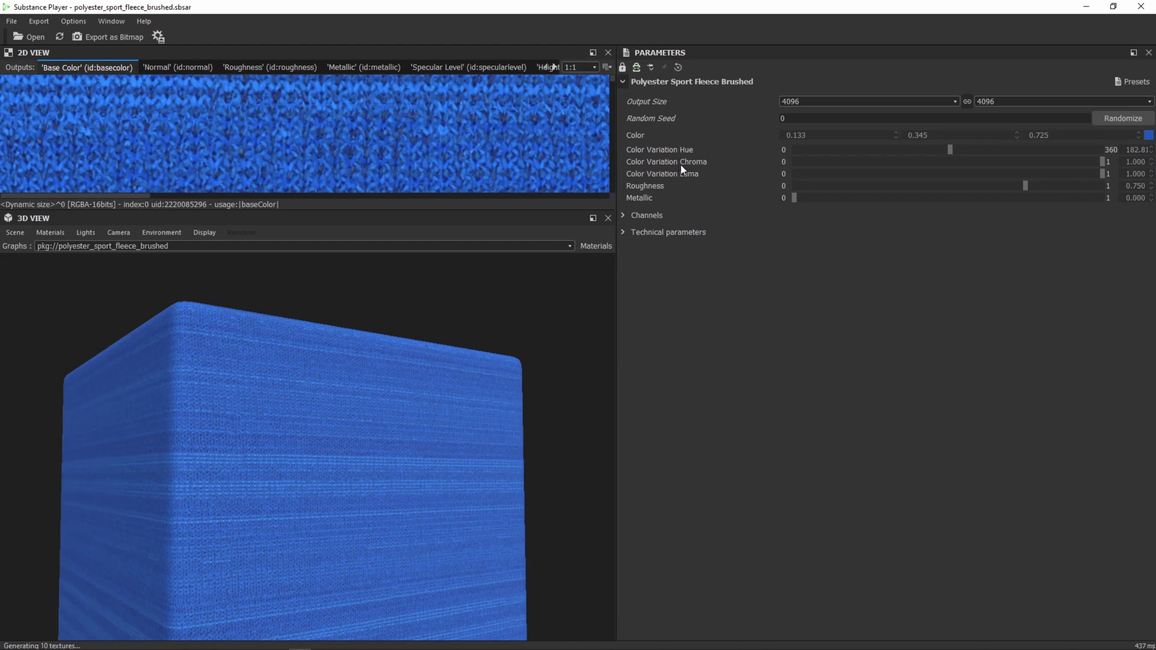
{"action": "left_click", "coordinate": [949, 160]}
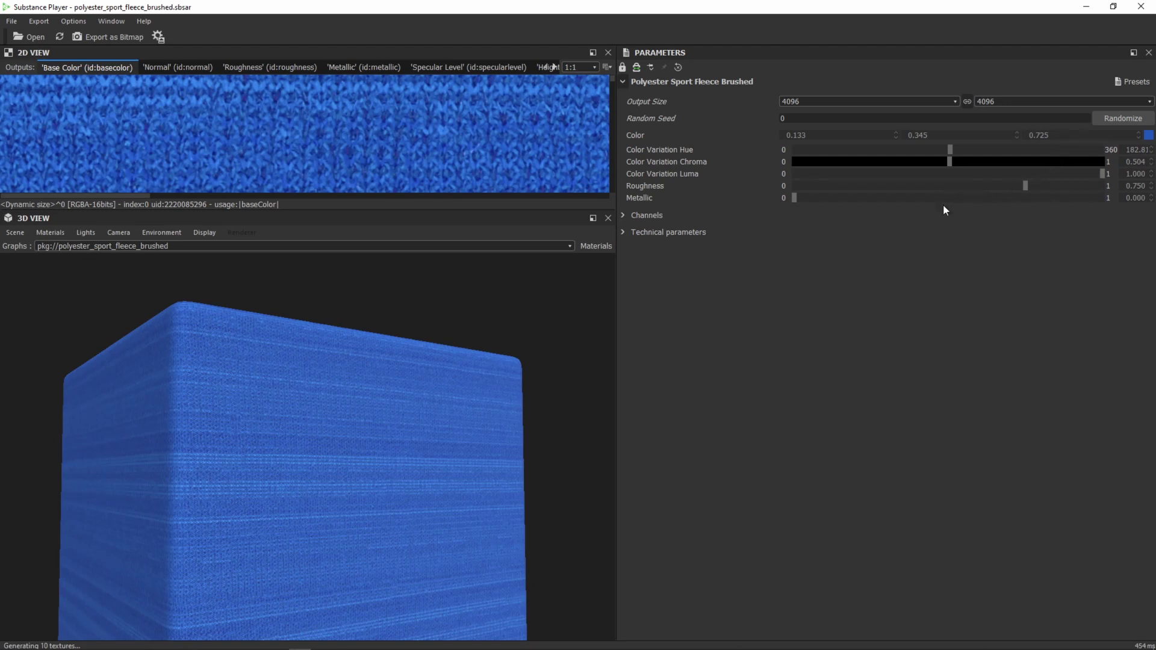
- Change the fleece's base color to a warm yellow, #f6b846
{"action": "left_click", "coordinate": [1149, 134]}
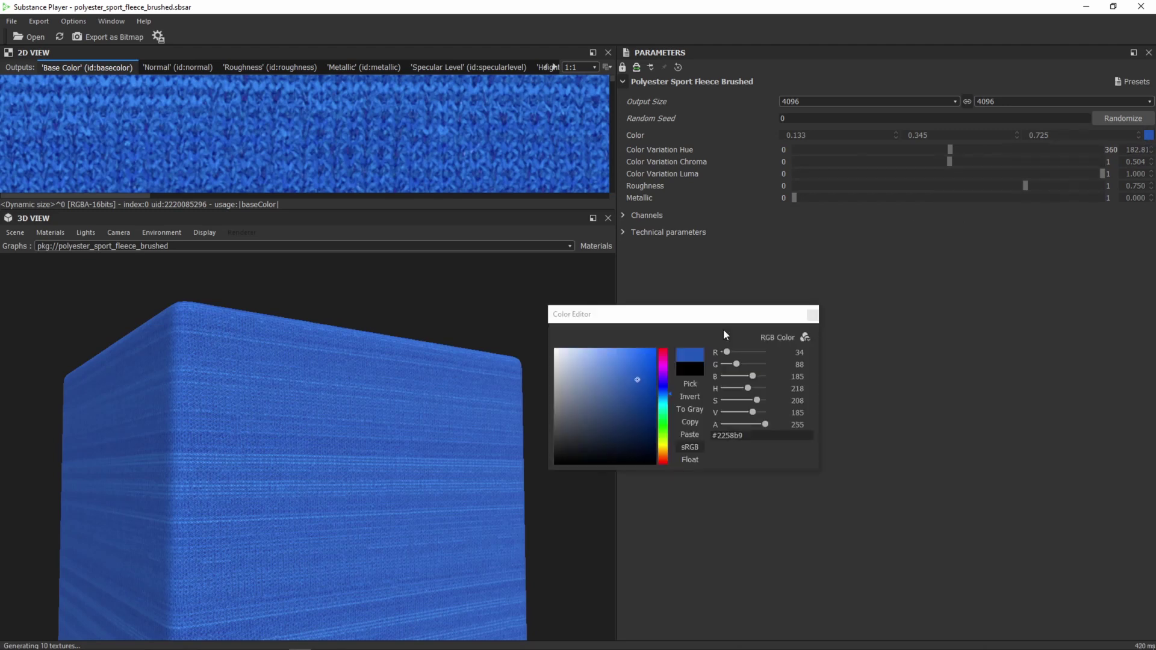
{"action": "left_click", "coordinate": [662, 448]}
{"action": "left_click", "coordinate": [632, 353]}
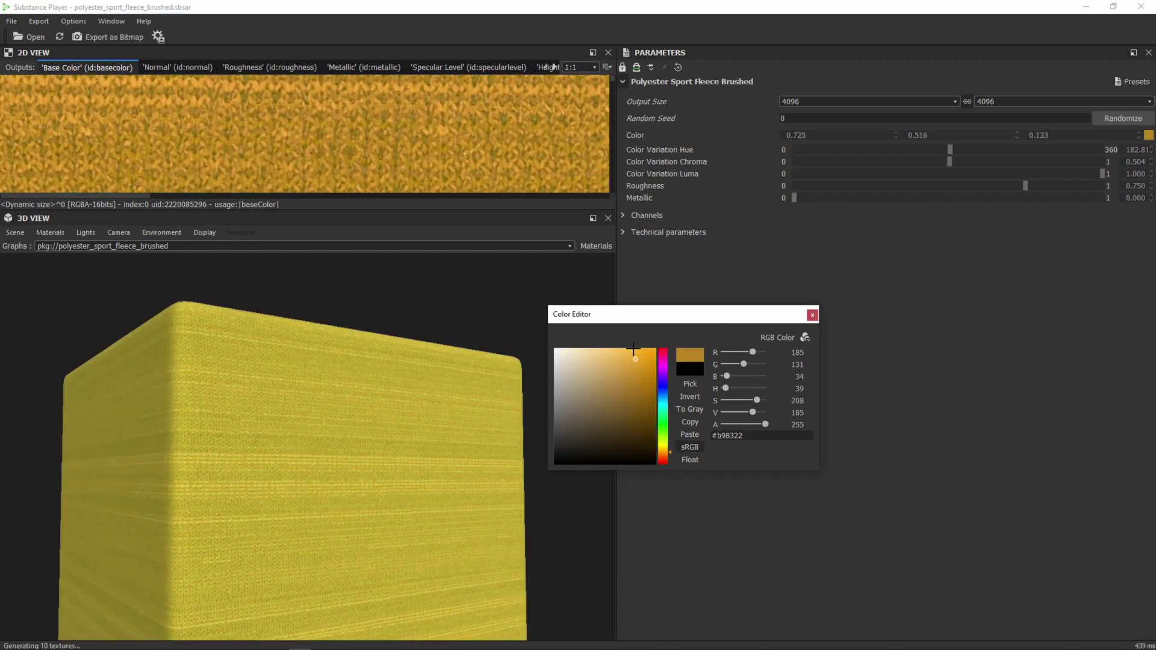
{"action": "left_click_drag", "start_coordinate": [633, 352], "coordinate": [626, 351]}
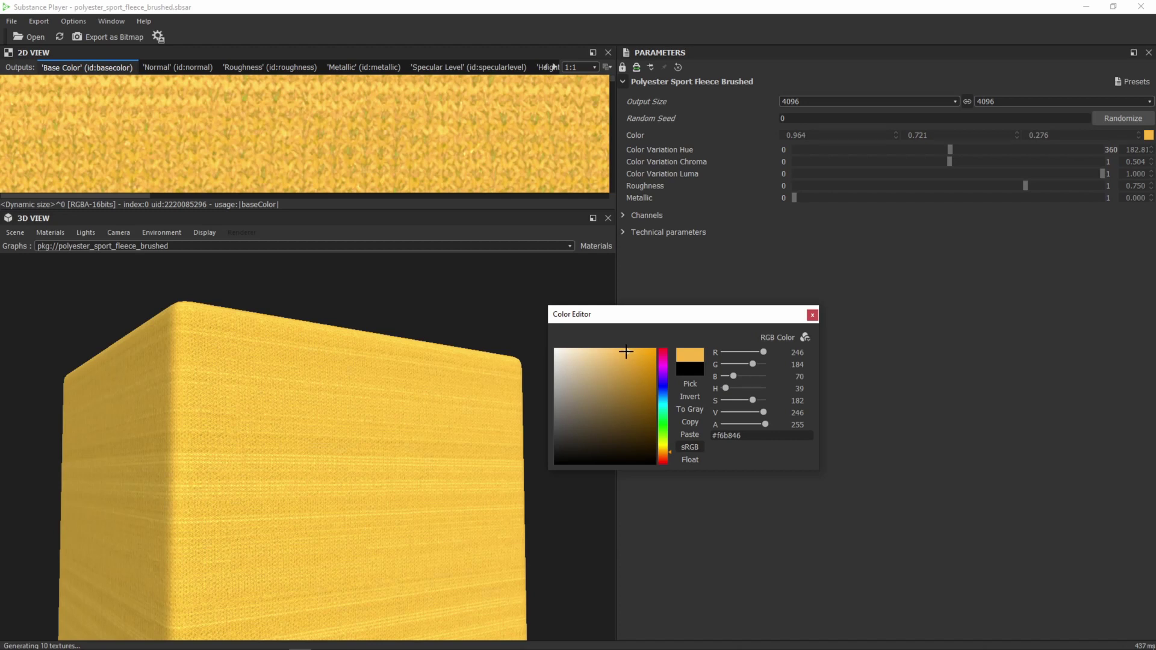
{"action": "left_click", "coordinate": [812, 315]}
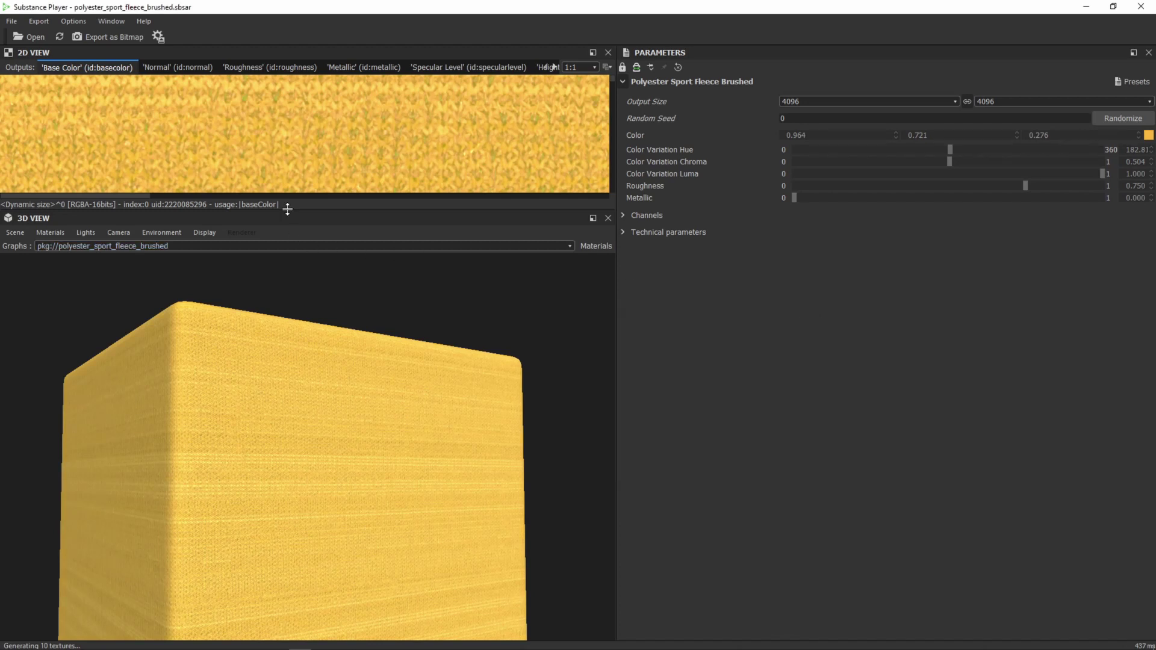
- Set up a bitmap export that includes only the Base Color, Normal, Roughness and Height outputs
{"action": "left_click", "coordinate": [105, 38]}
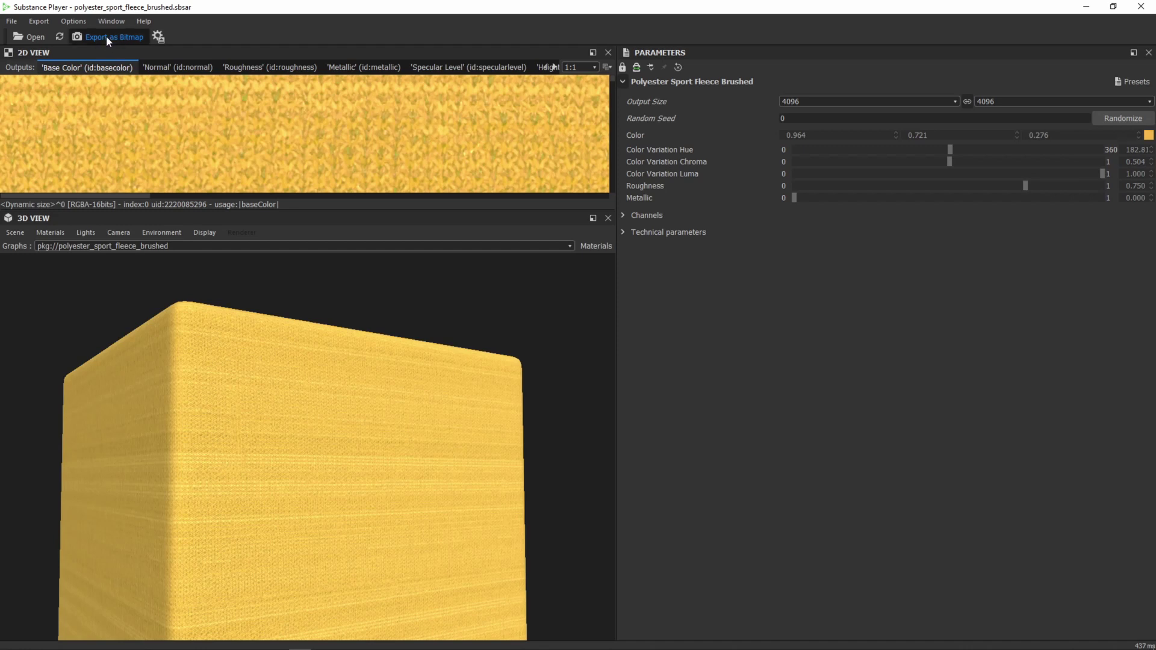
{"action": "left_click_drag", "start_coordinate": [489, 200], "coordinate": [488, 174]}
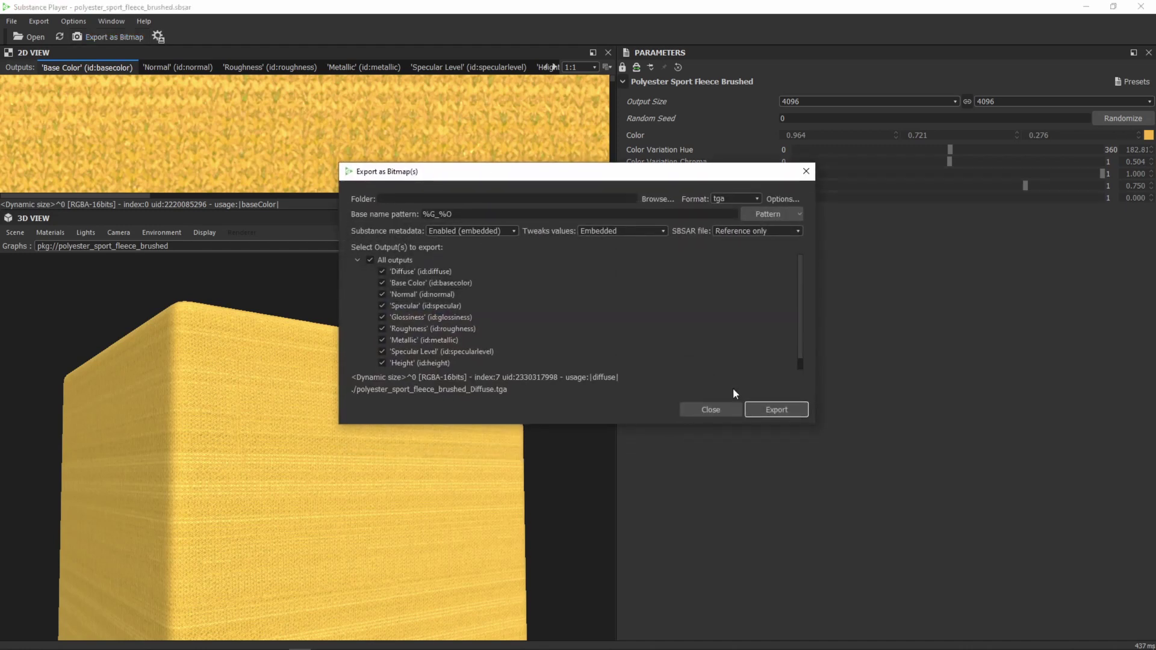
{"action": "left_click", "coordinate": [382, 272]}
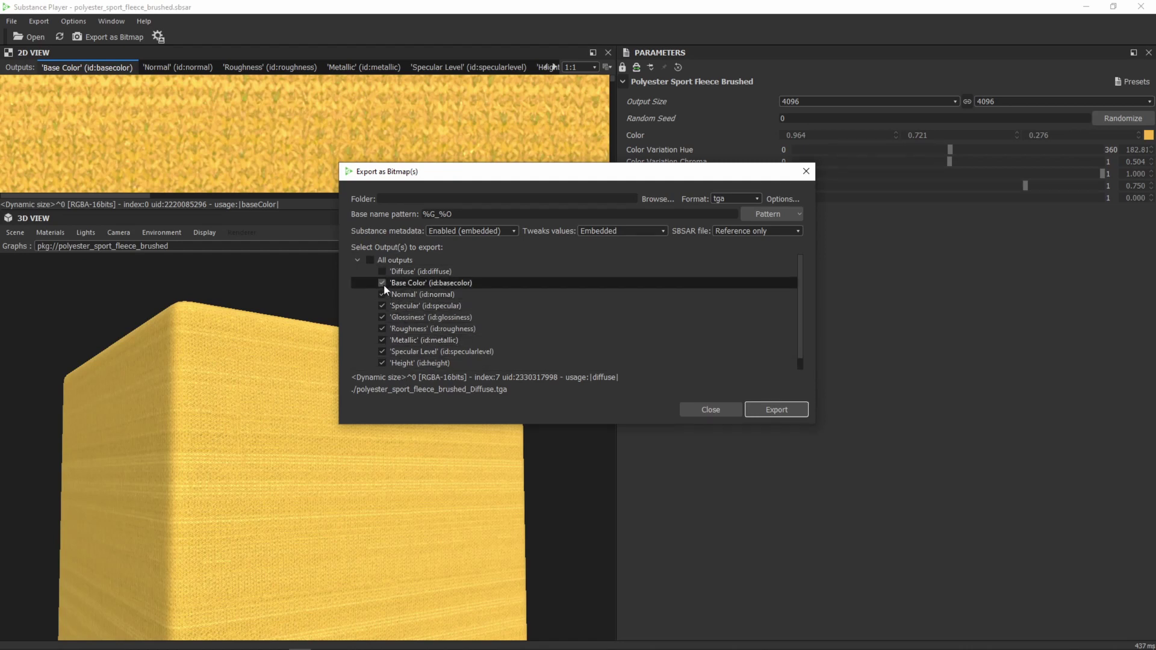
{"action": "left_click", "coordinate": [381, 305]}
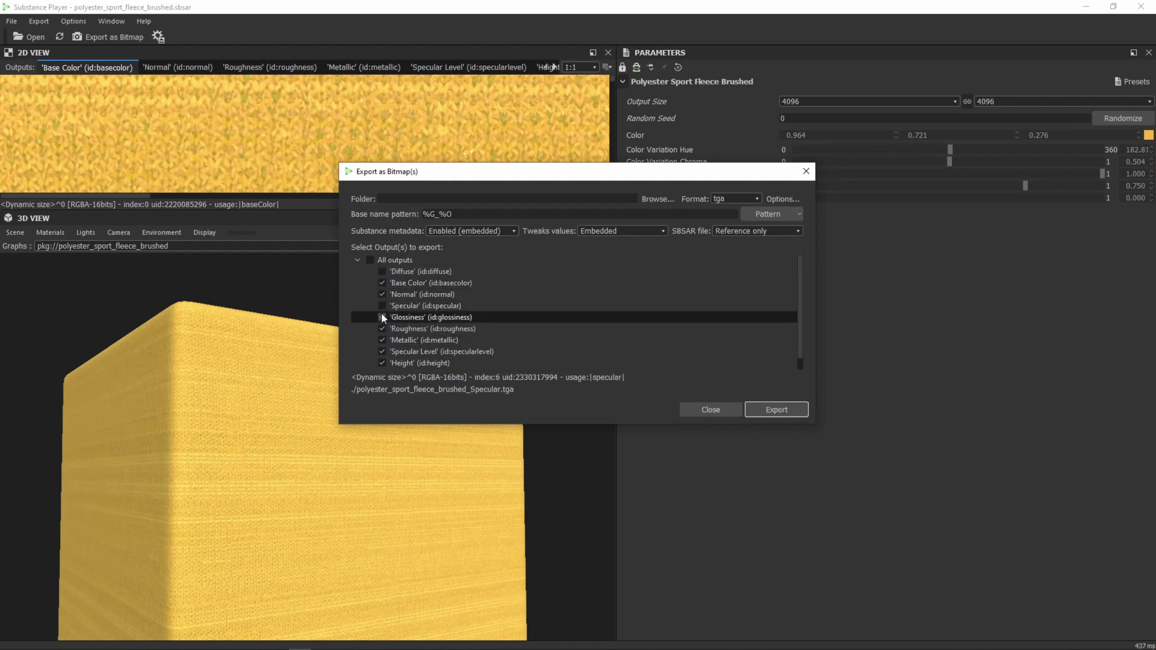
{"action": "left_click", "coordinate": [382, 317]}
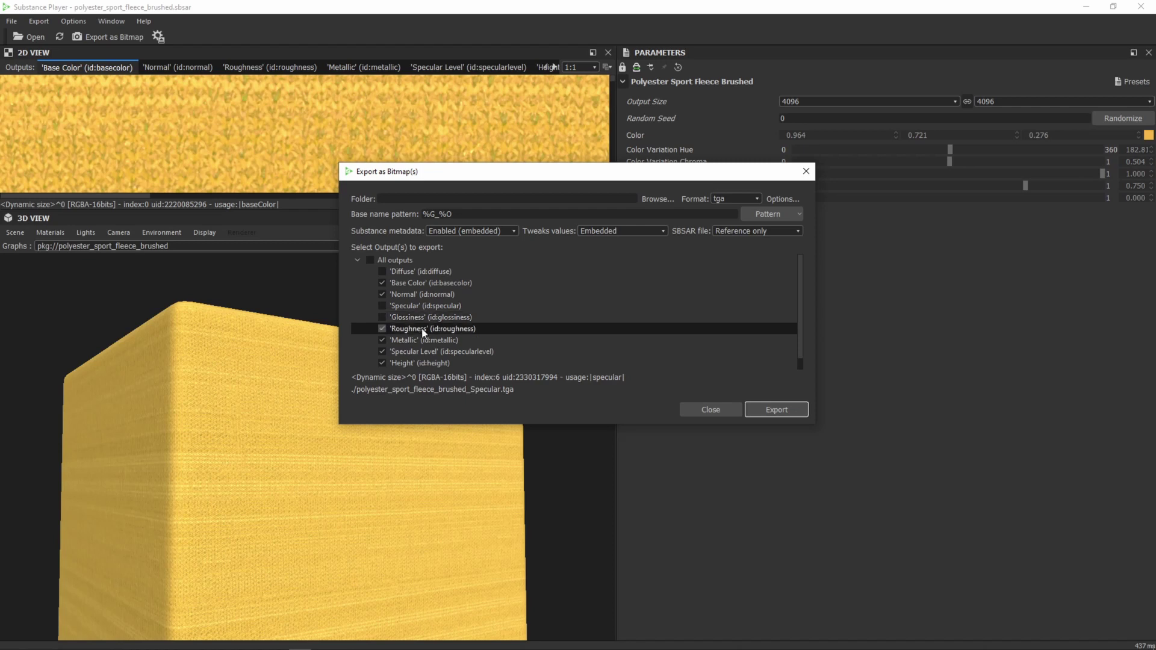
{"action": "left_click", "coordinate": [383, 340]}
{"action": "left_click", "coordinate": [382, 351]}
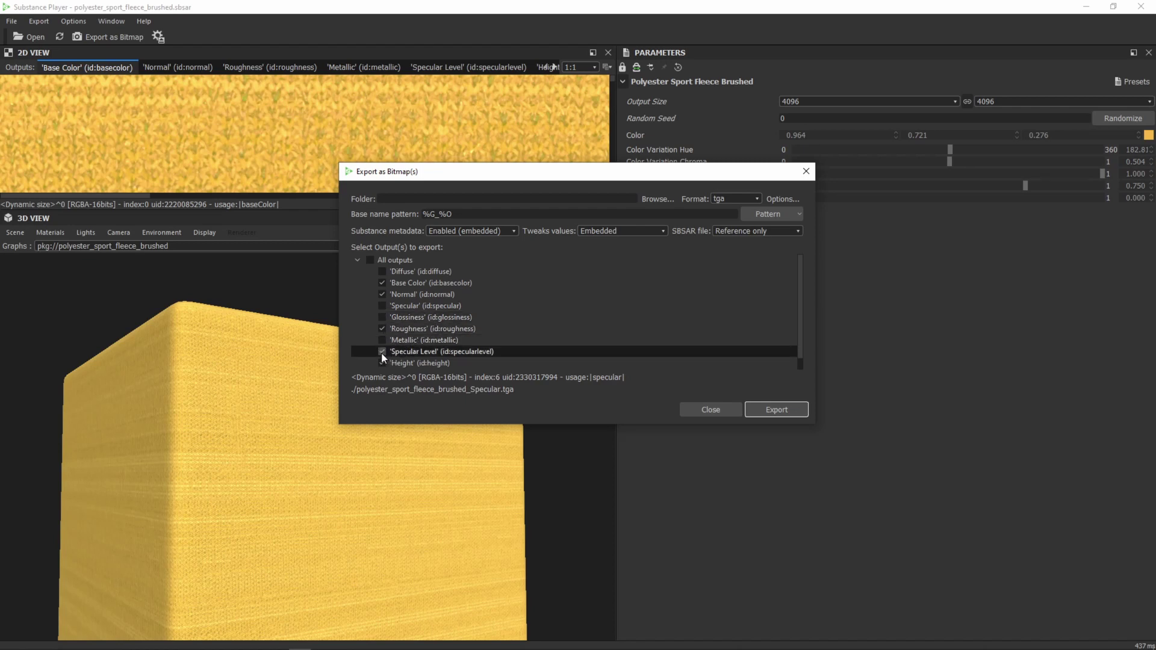
{"action": "scroll", "coordinate": [800, 311], "scroll_direction": "down", "scroll_amount": 1}
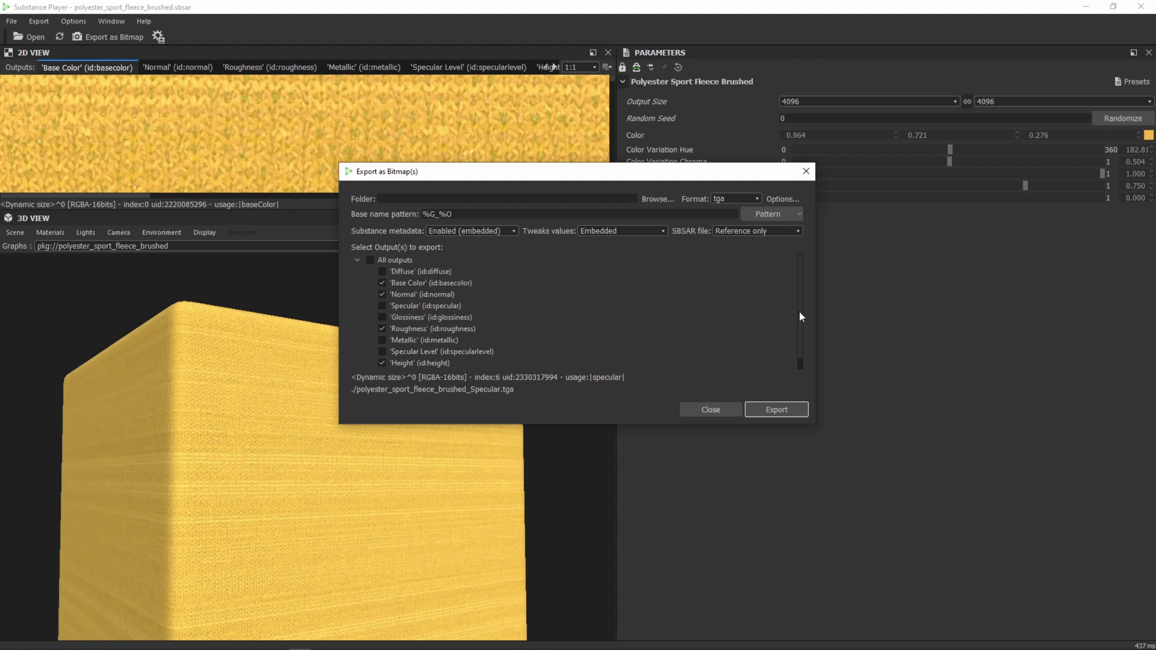
{"action": "left_click", "coordinate": [382, 364]}
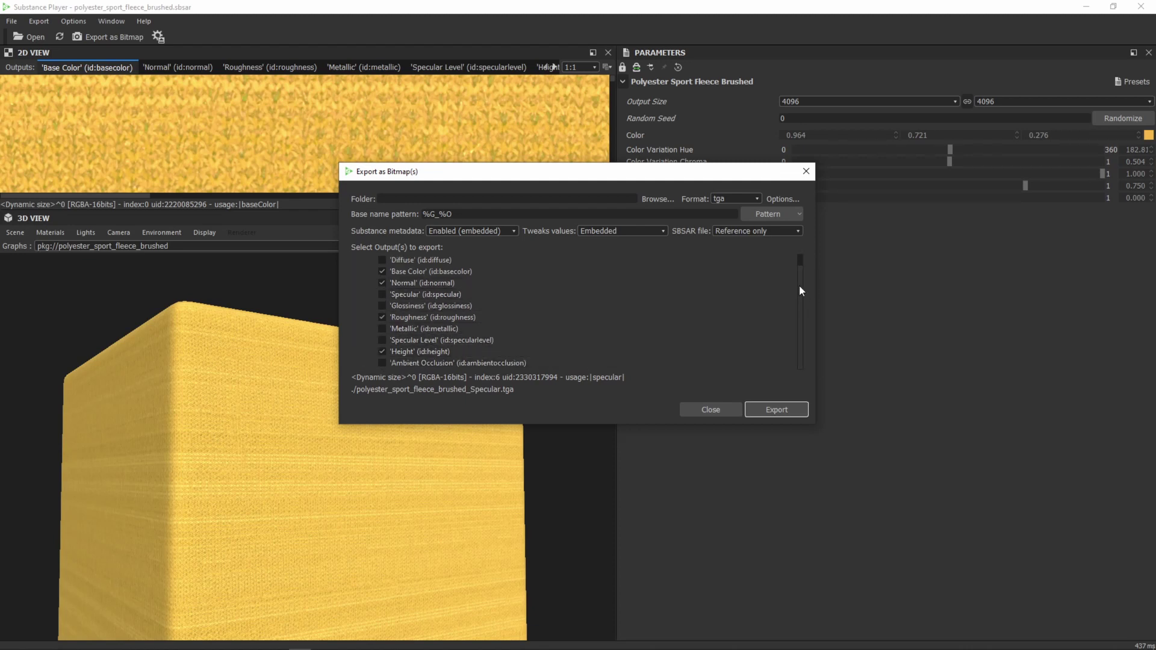
{"action": "scroll", "coordinate": [800, 284], "scroll_direction": "up", "scroll_amount": 1}
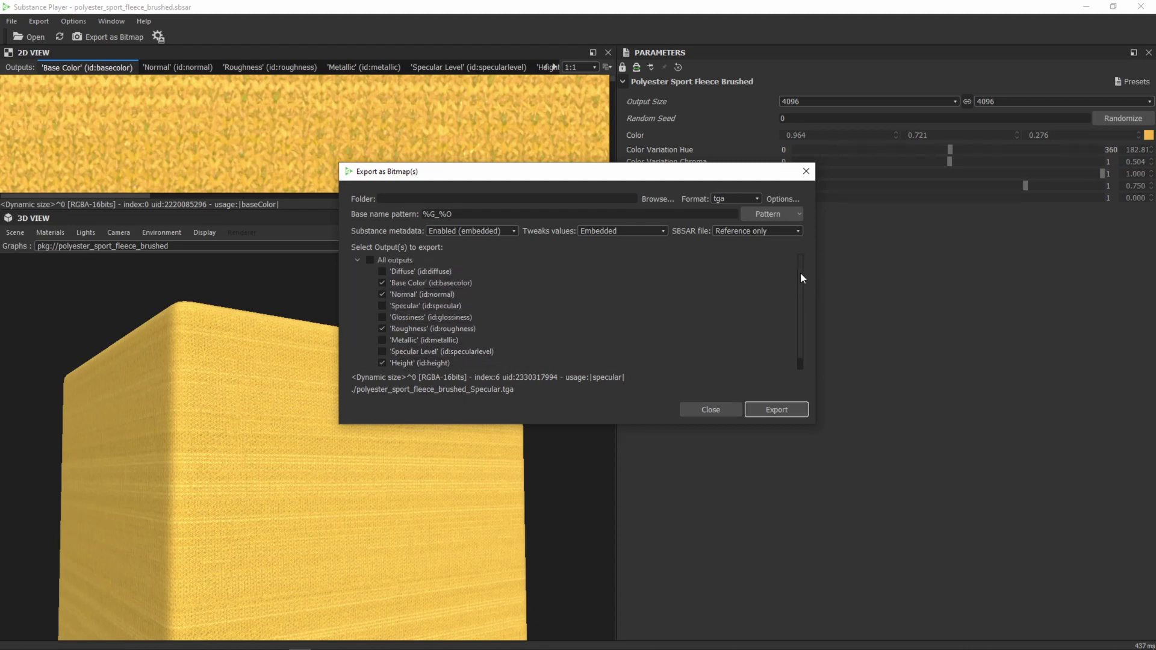
- Export the selected maps as jpeg into the folder D:/Dropbox/01_WORK/2021/2102_MAXON/TEX
{"action": "left_click", "coordinate": [731, 199]}
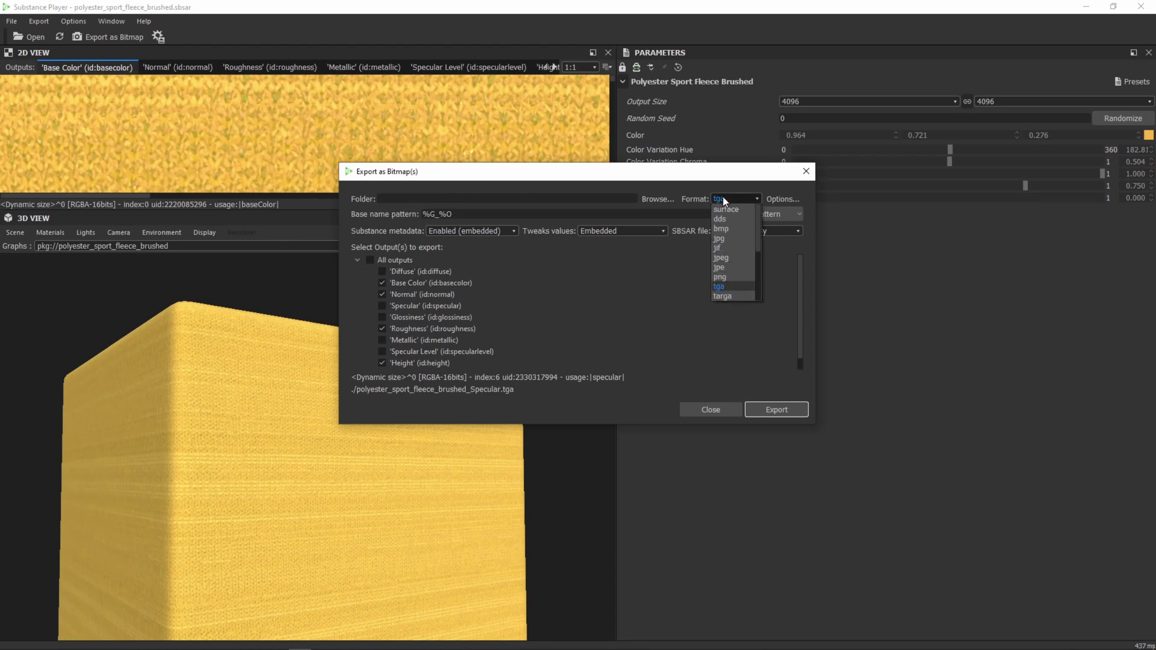
{"action": "left_click", "coordinate": [725, 257]}
{"action": "left_click", "coordinate": [647, 199]}
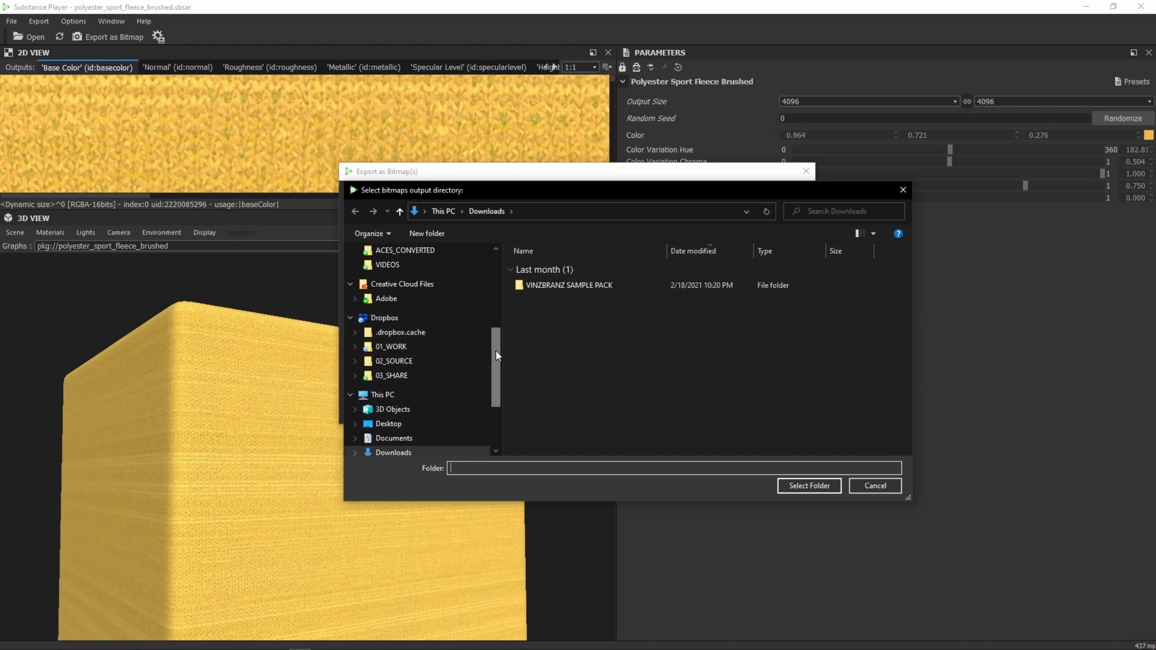
{"action": "left_click_drag", "start_coordinate": [496, 352], "coordinate": [496, 346]}
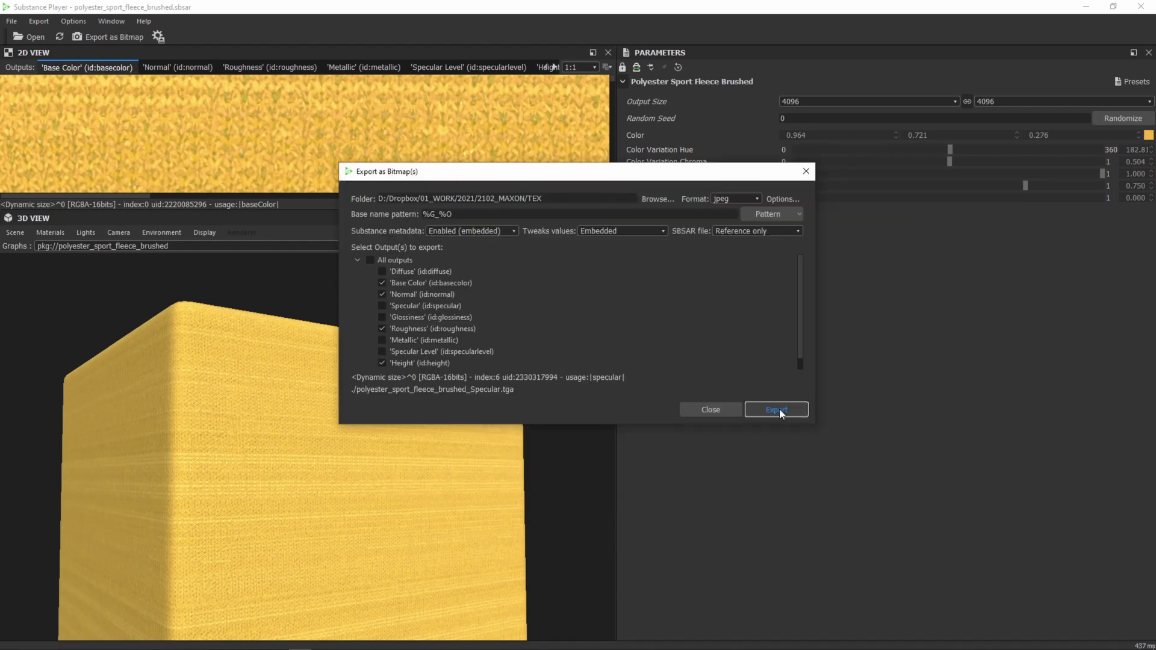
{"action": "left_click", "coordinate": [778, 410]}
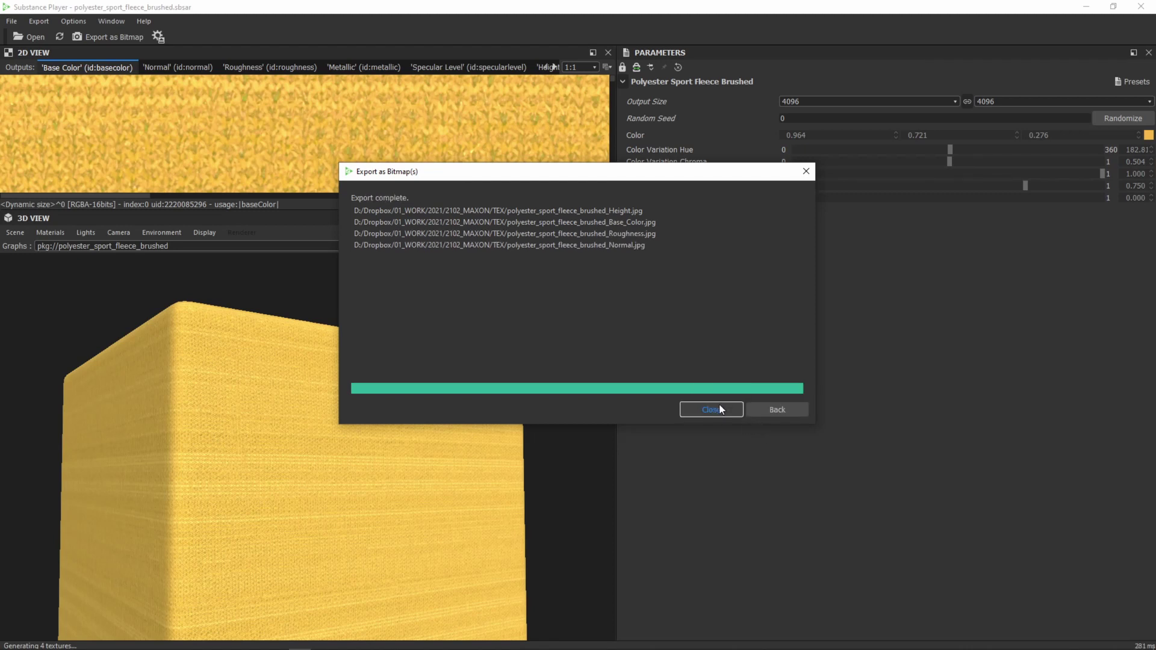
{"action": "left_click", "coordinate": [710, 409]}
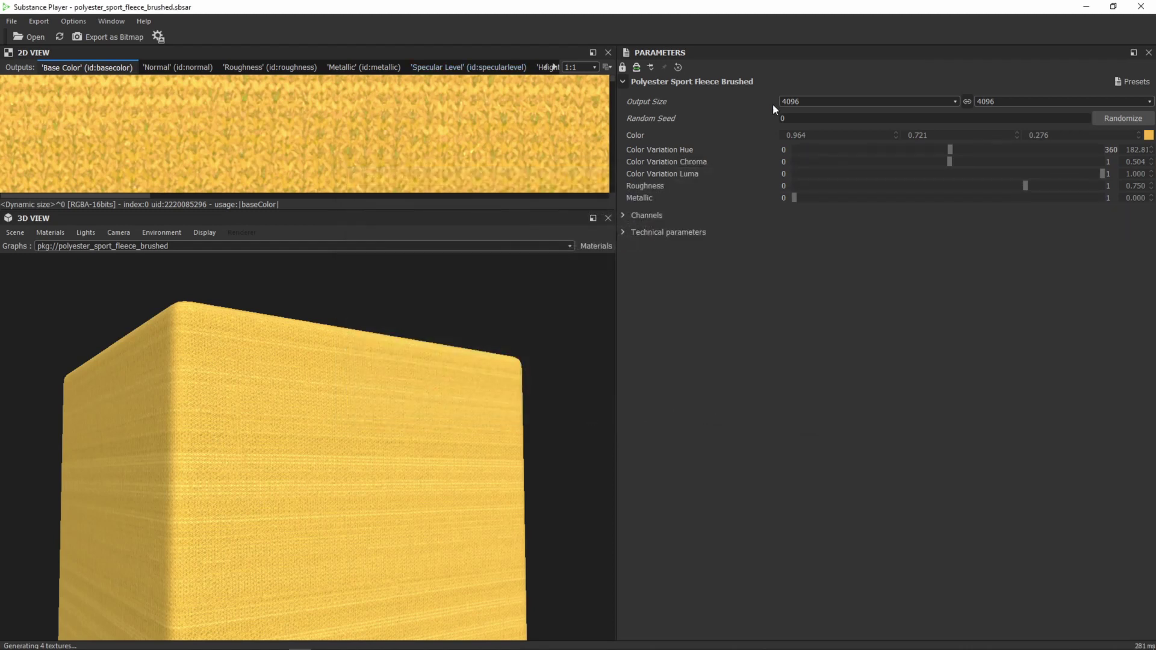
- Return to Cinema 4D, switch to the RS_1x1 layout and start the live render in the Redshift RenderView
{"action": "left_click", "coordinate": [1141, 7]}
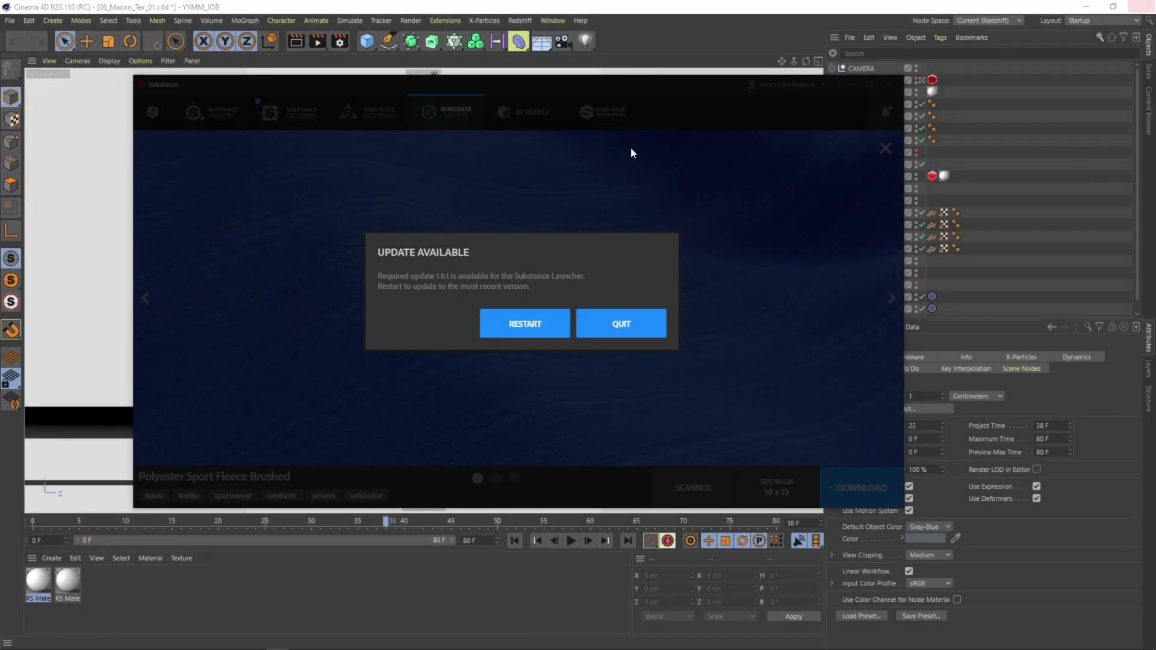
{"action": "left_click", "coordinate": [705, 35]}
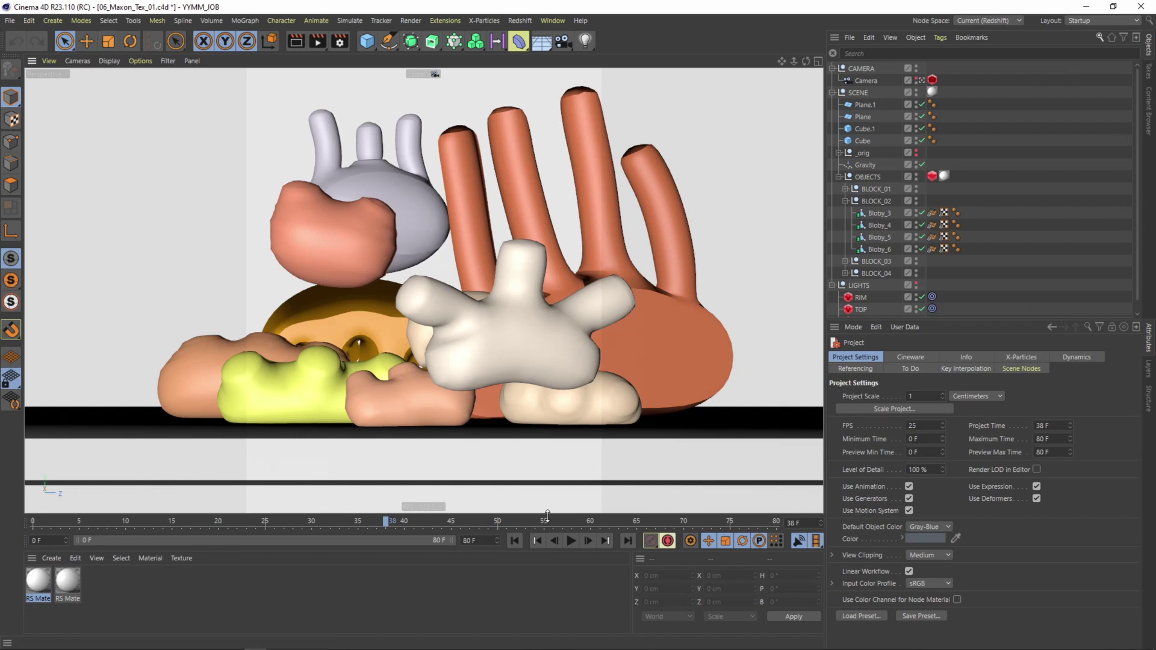
{"action": "left_click", "coordinate": [1084, 20]}
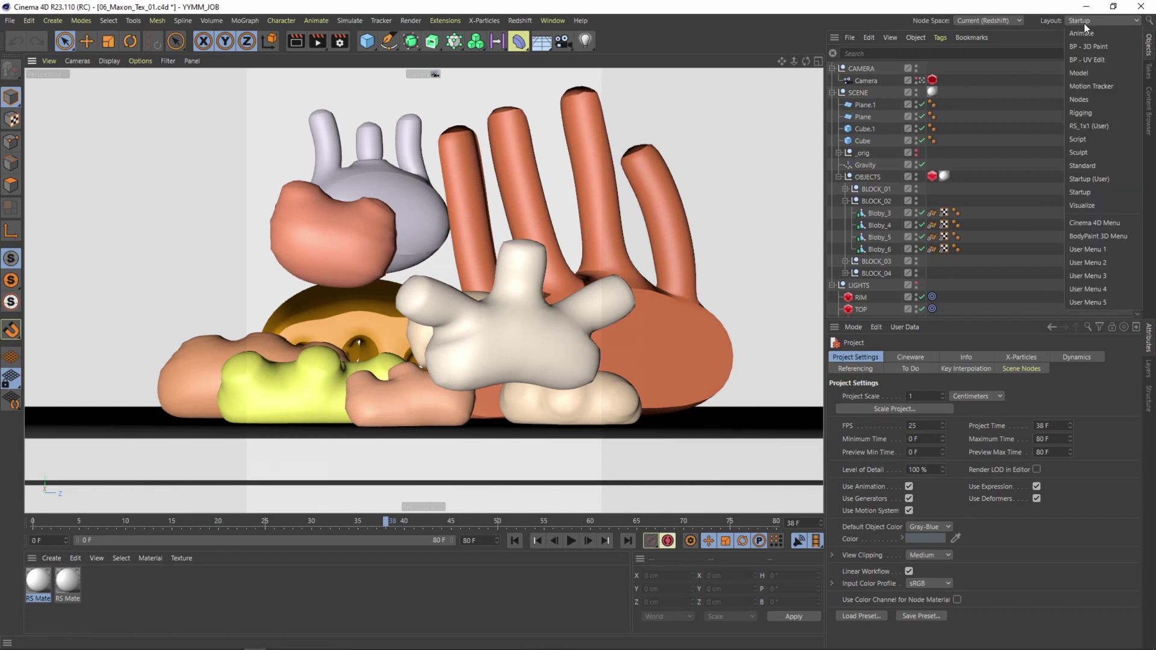
{"action": "left_click", "coordinate": [1092, 124]}
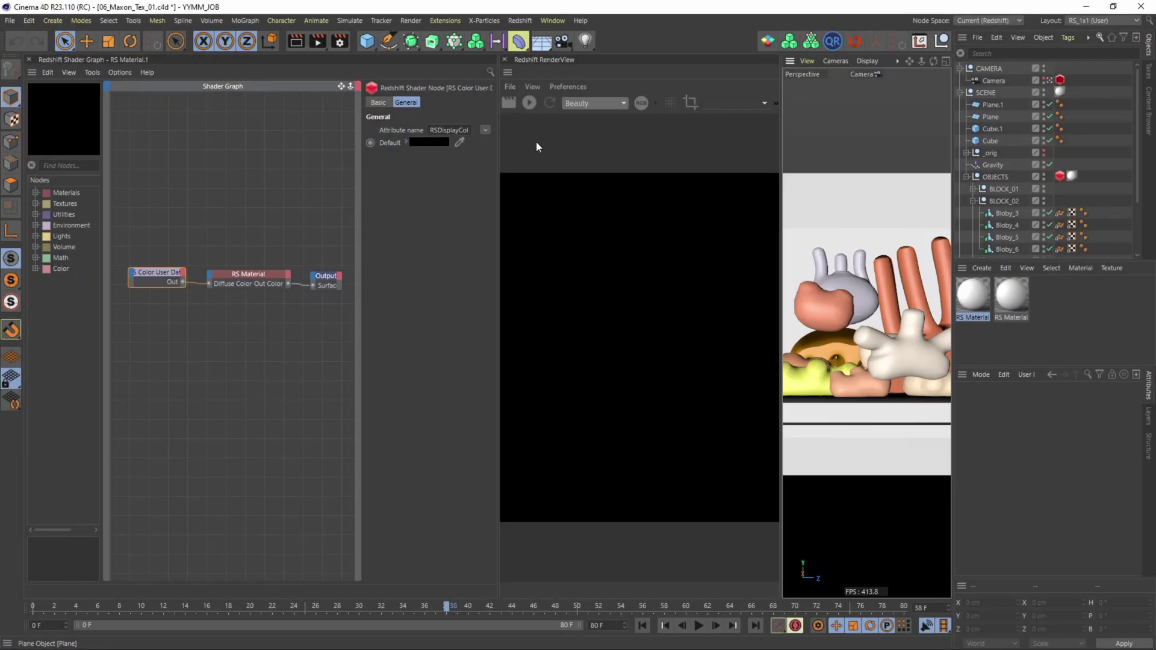
{"action": "left_click", "coordinate": [529, 103]}
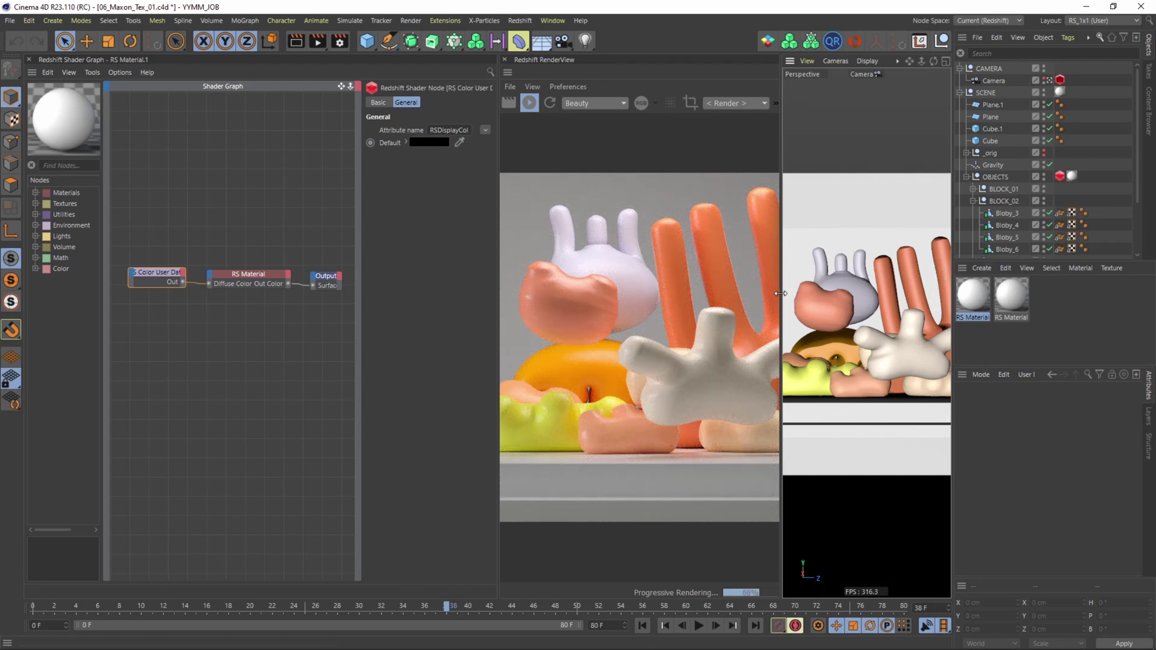
- Resize the layout panels to widen the shader graph and node settings and enlarge the object list above the materials
{"action": "left_click_drag", "start_coordinate": [781, 294], "coordinate": [803, 293]}
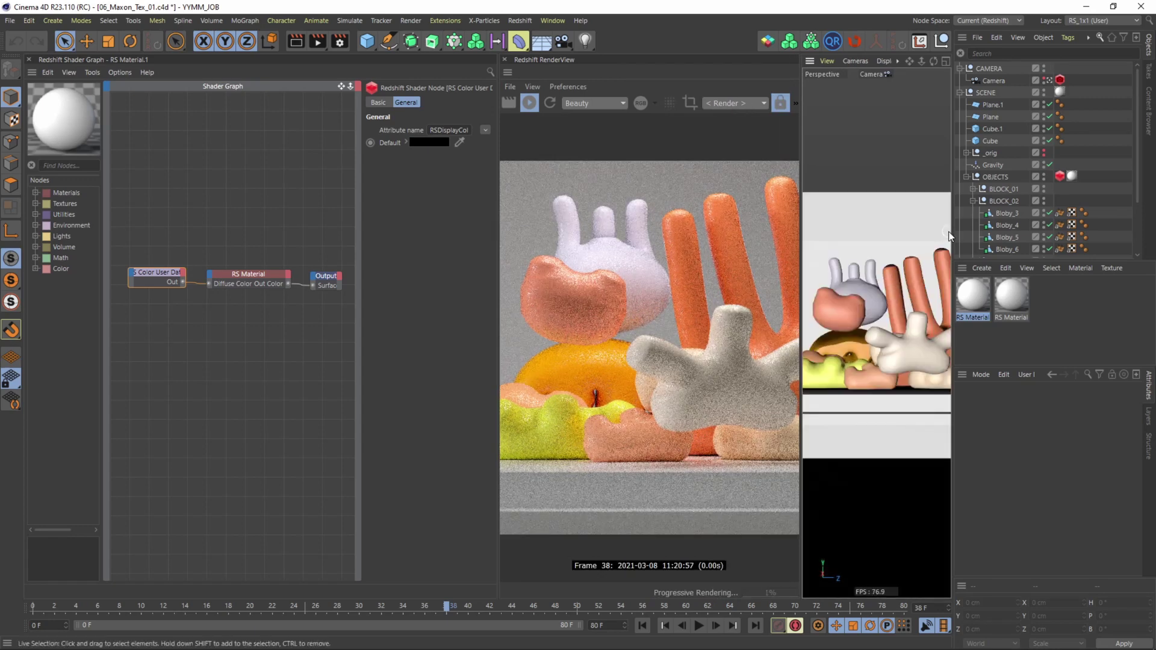
{"action": "left_click_drag", "start_coordinate": [952, 231], "coordinate": [970, 233]}
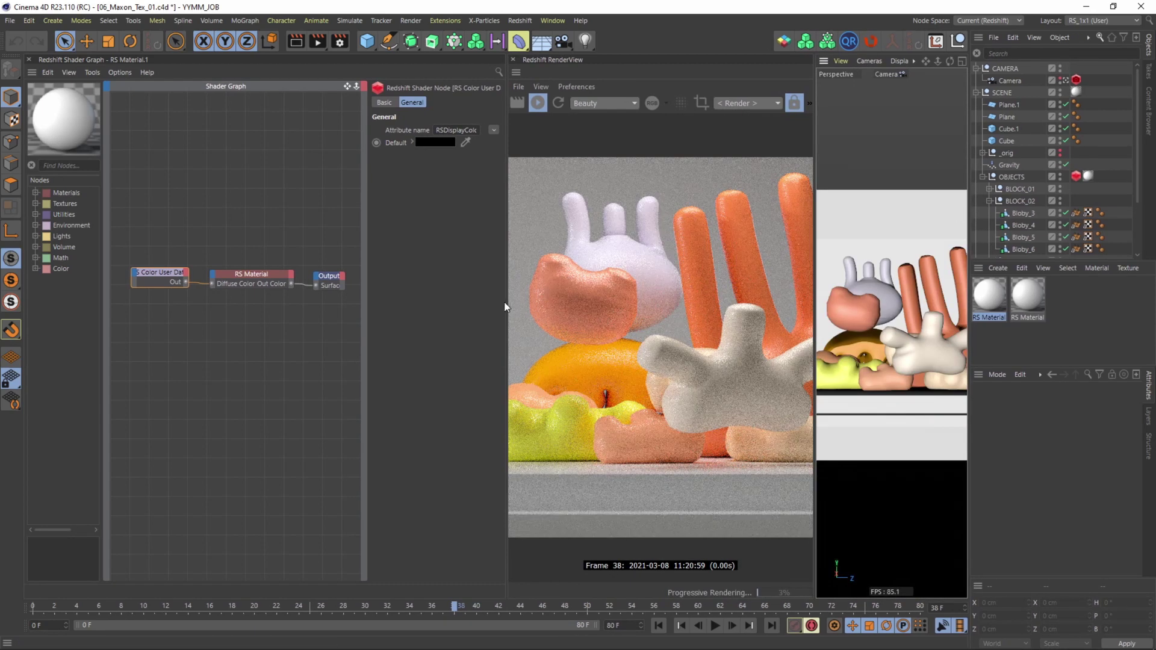
{"action": "left_click_drag", "start_coordinate": [507, 293], "coordinate": [548, 293]}
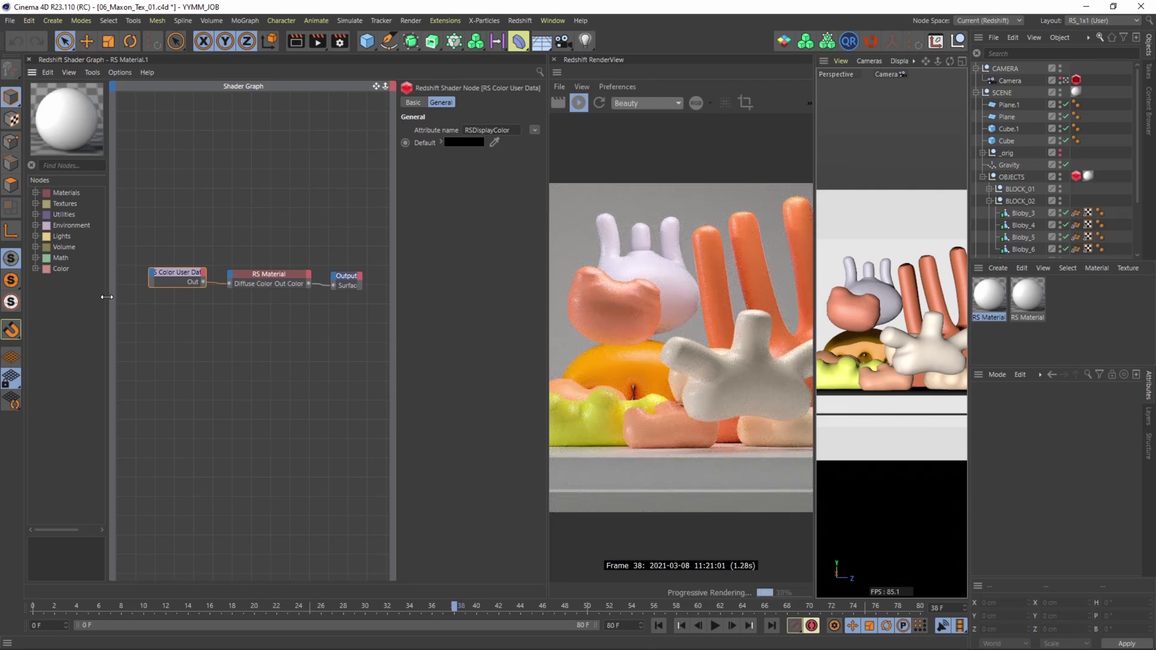
{"action": "left_click_drag", "start_coordinate": [108, 297], "coordinate": [97, 297]}
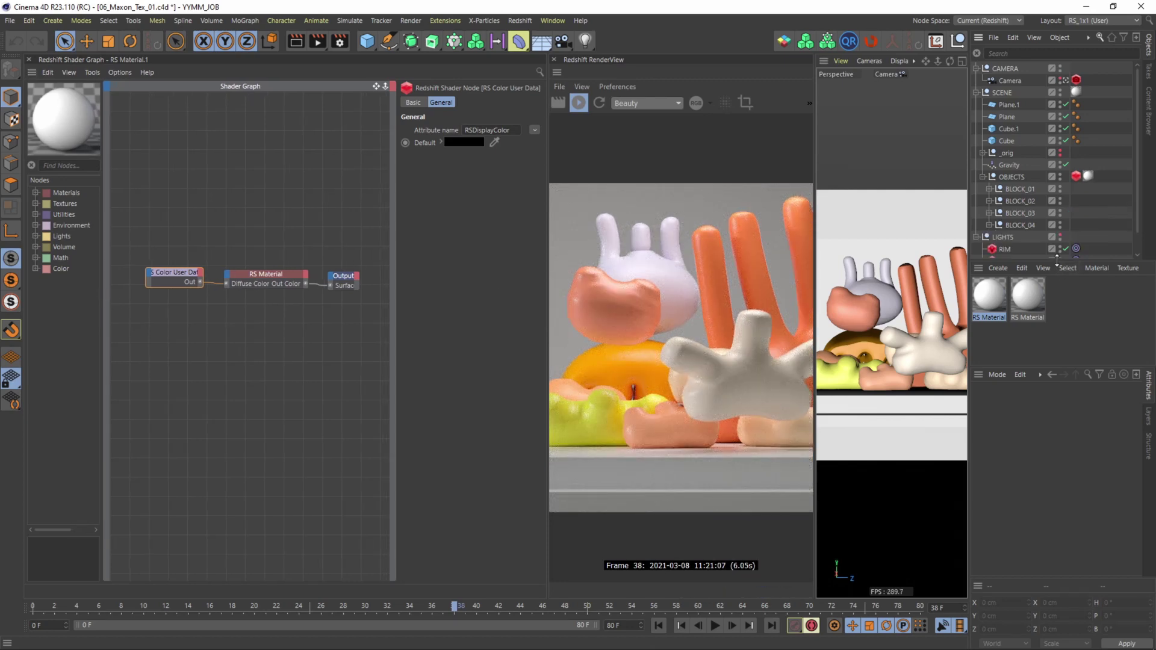
{"action": "left_click_drag", "start_coordinate": [1058, 261], "coordinate": [1054, 288]}
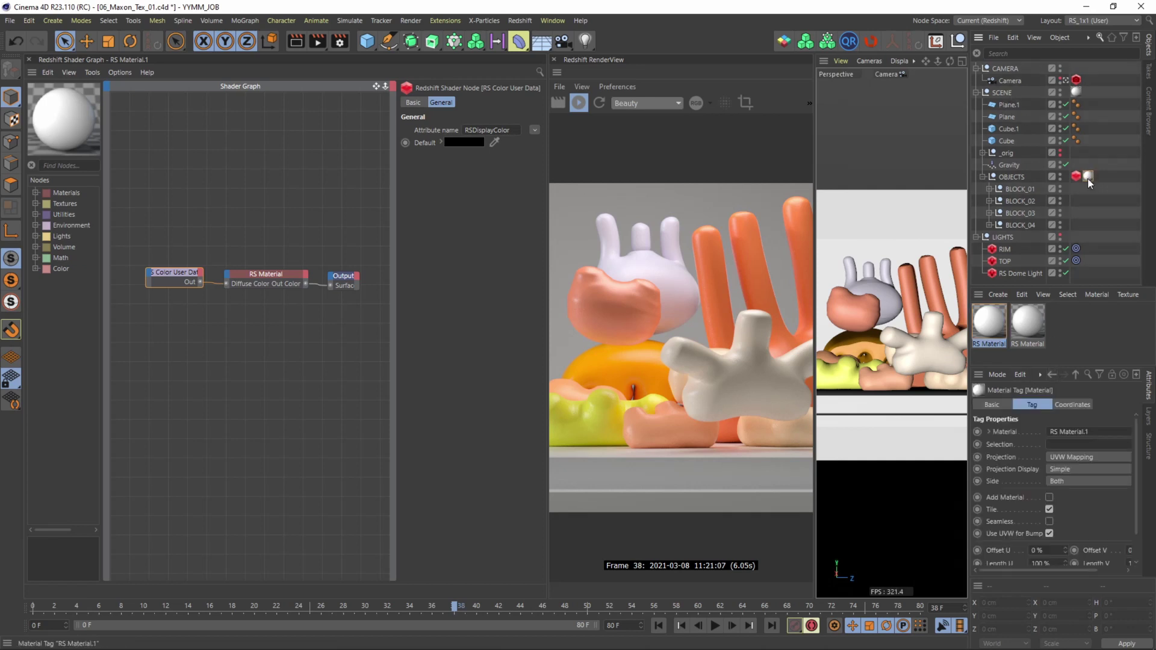
- Duplicate the objects' RS Material, rename the copy CLOTH and assign it to the OBJECTS group's material tag
{"action": "left_click", "coordinate": [985, 324]}
{"action": "left_click_drag", "start_coordinate": [984, 324], "coordinate": [974, 329], "text": "ctrl"}
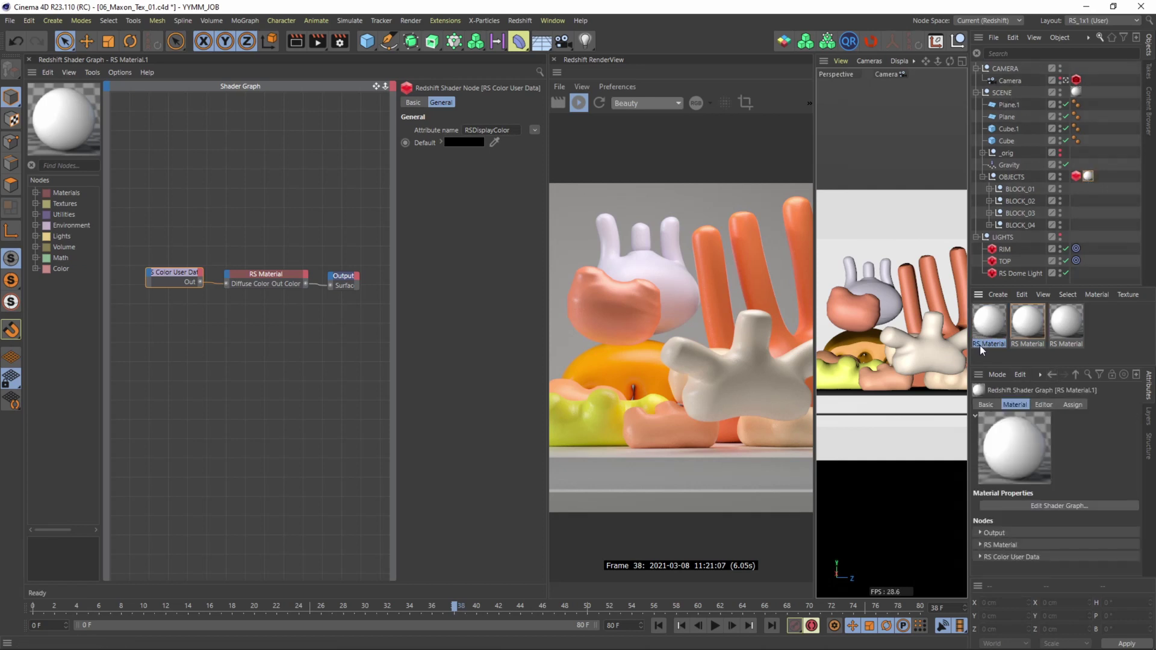
{"action": "double_click", "coordinate": [981, 345]}
{"action": "type", "text": "CLOT"}
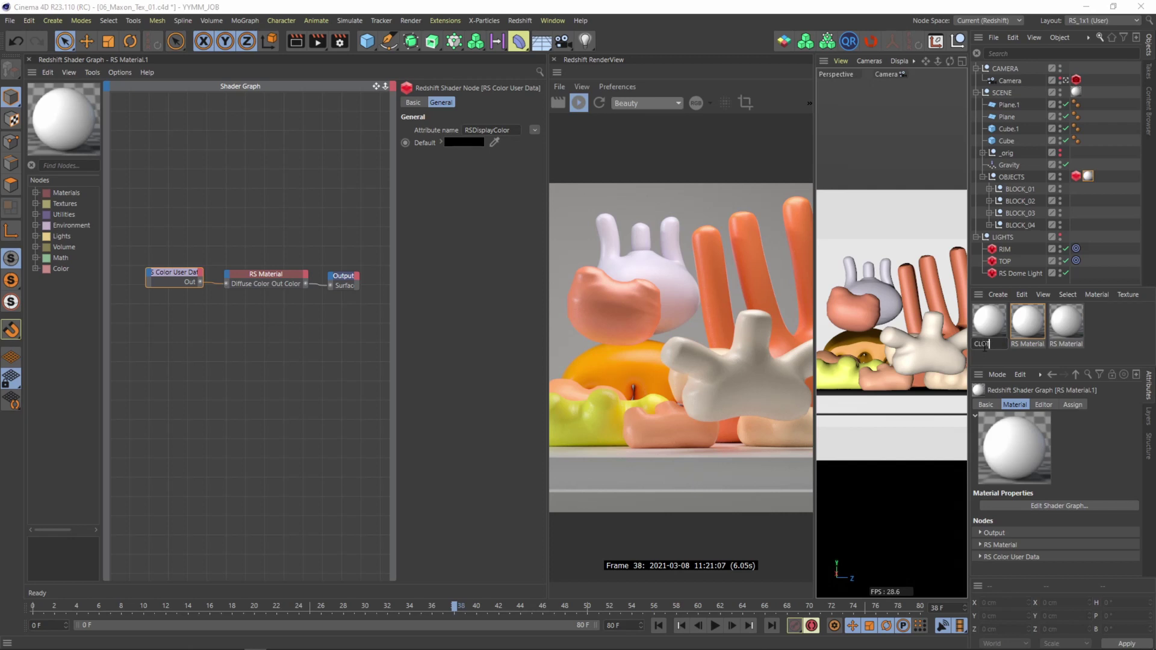
{"action": "type", "text": "H"}
{"action": "key", "text": "Return"}
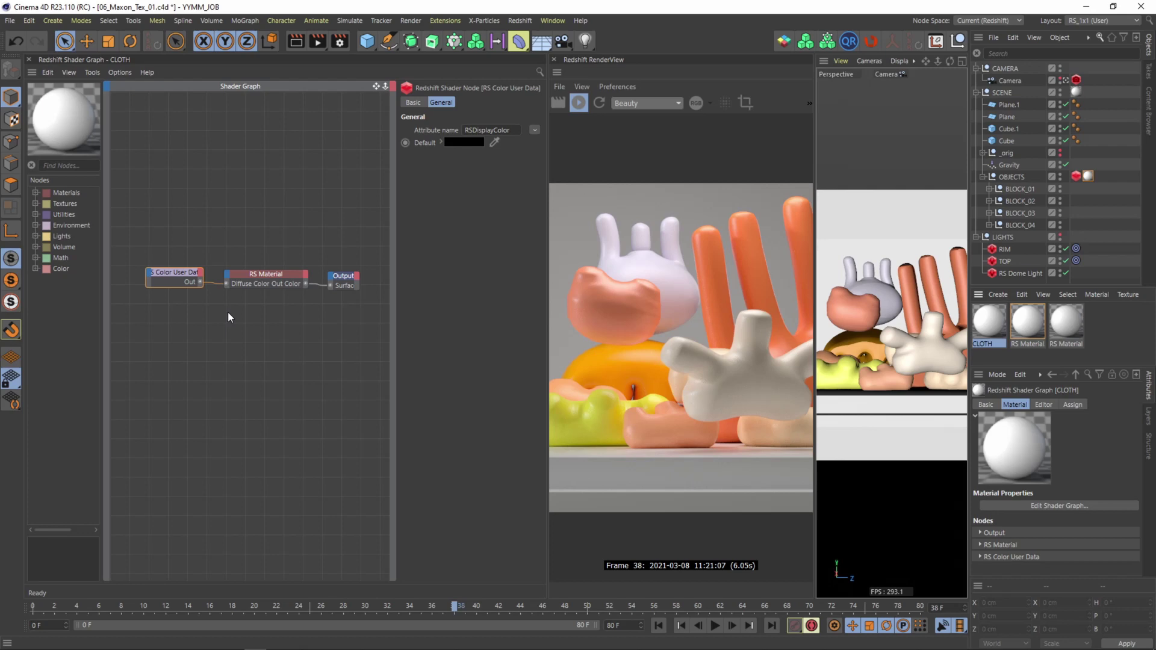
{"action": "left_click_drag", "start_coordinate": [983, 322], "coordinate": [1089, 180]}
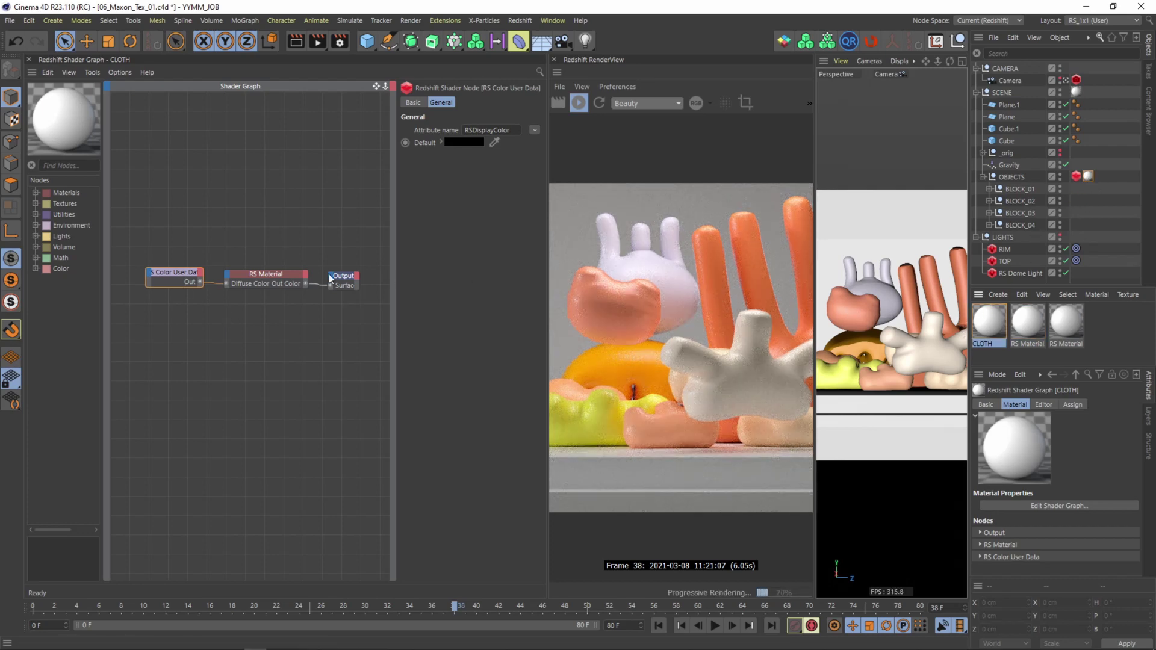
- Bring the four polyester_sport_fleece_brushed maps from the TEX folder in File Explorer into the CLOTH shader graph
{"action": "key", "text": "alt+Tab"}
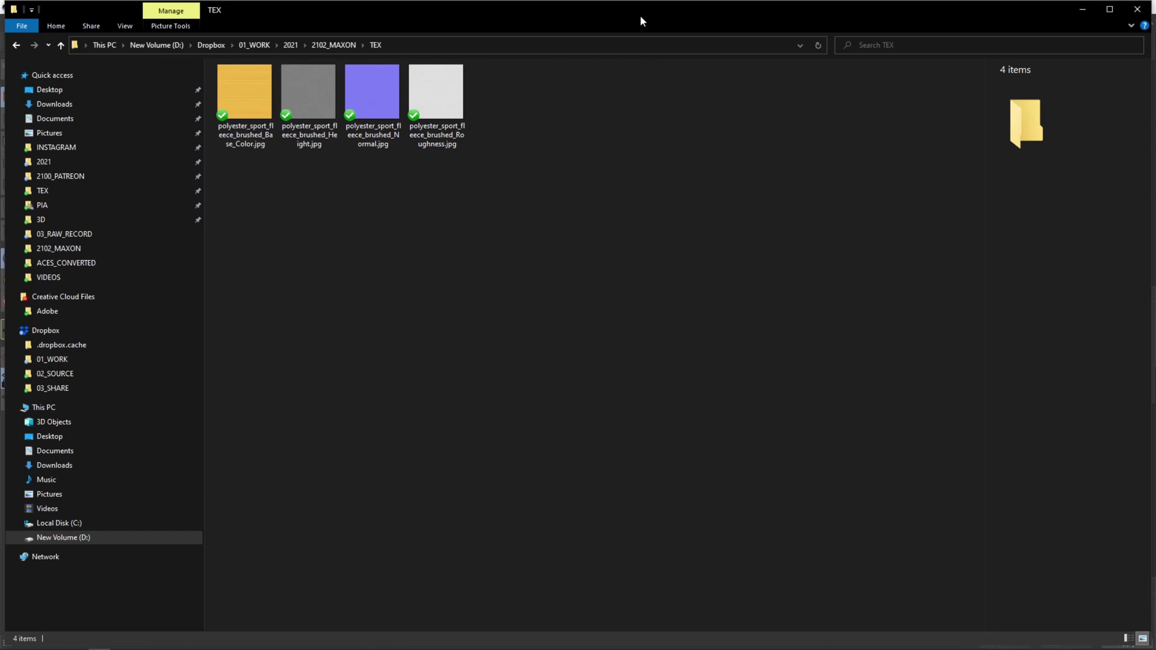
{"action": "left_click_drag", "start_coordinate": [642, 18], "coordinate": [842, 319]}
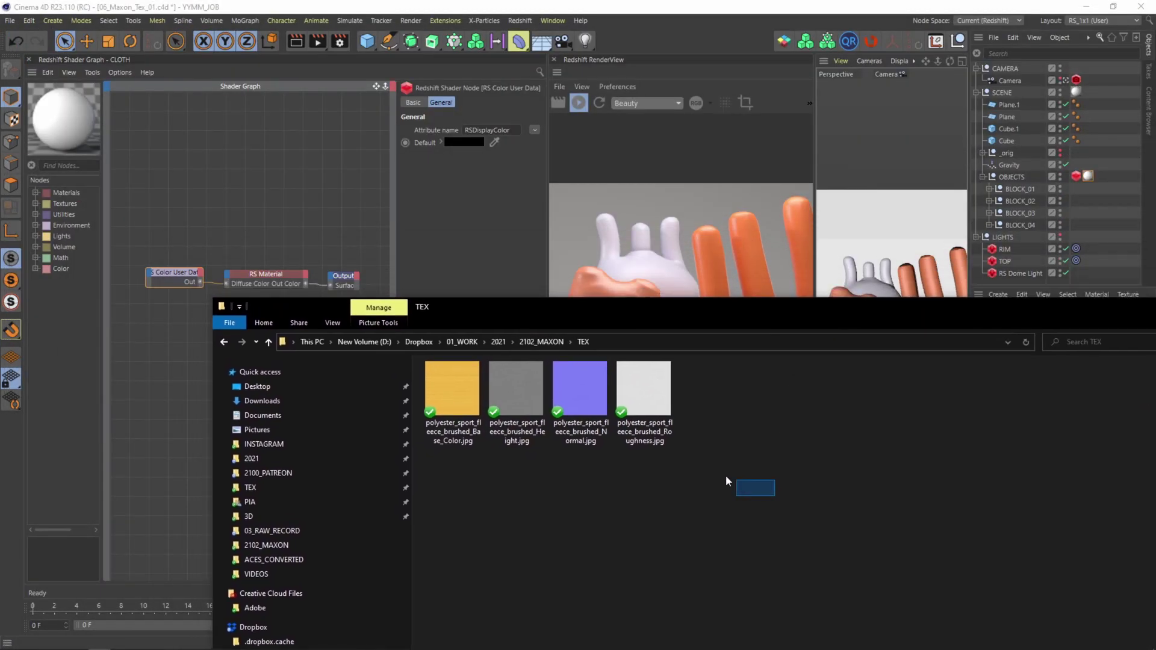
{"action": "left_click_drag", "start_coordinate": [725, 475], "coordinate": [251, 201]}
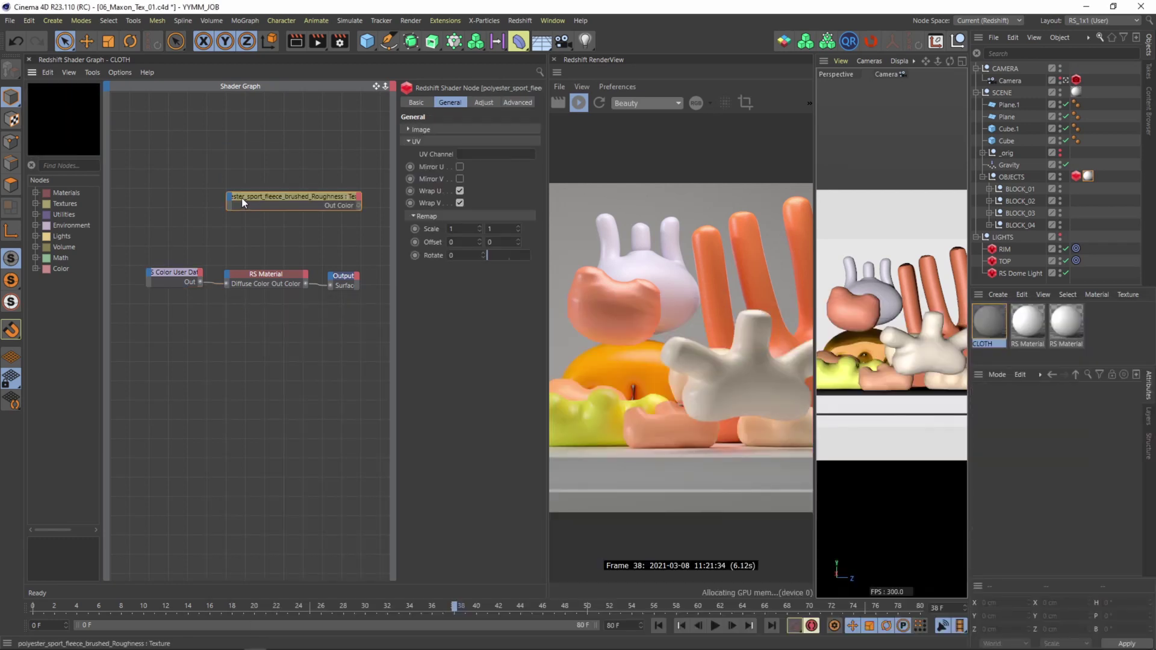
- Arrange the Roughness, Normal and Height texture nodes in a stack below the RS Color User Data node
{"action": "left_click_drag", "start_coordinate": [287, 194], "coordinate": [127, 321]}
{"action": "middle_click_drag", "start_coordinate": [220, 231], "coordinate": [287, 287]}
{"action": "scroll", "coordinate": [214, 277], "scroll_direction": "down", "scroll_amount": 1}
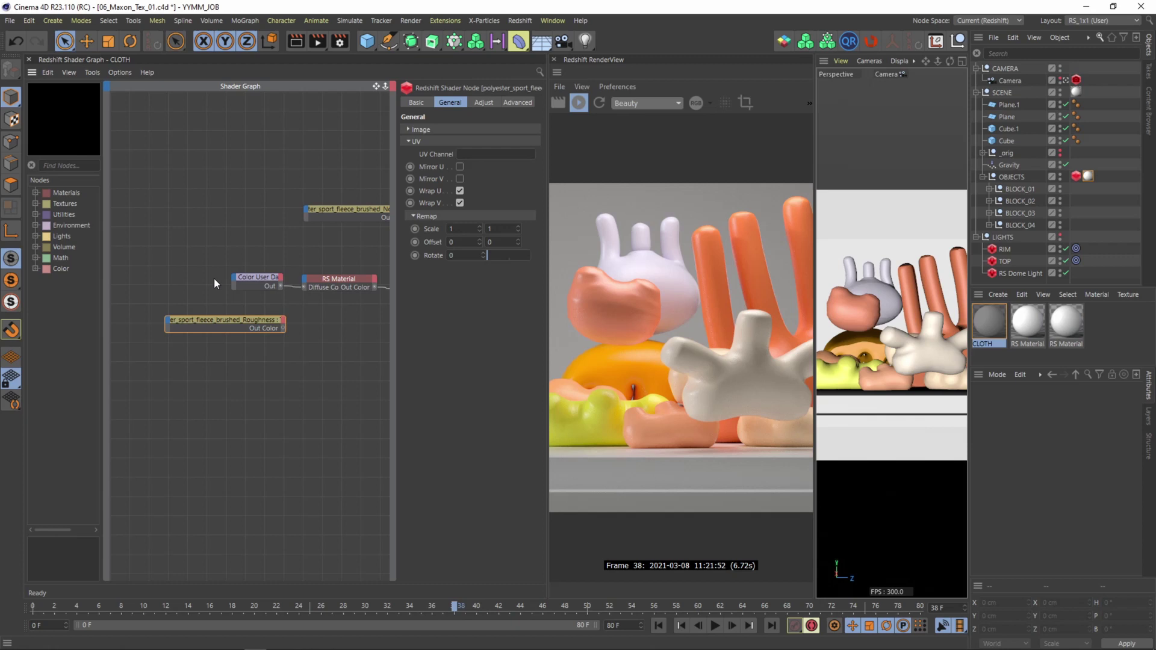
{"action": "left_click_drag", "start_coordinate": [338, 210], "coordinate": [213, 345]}
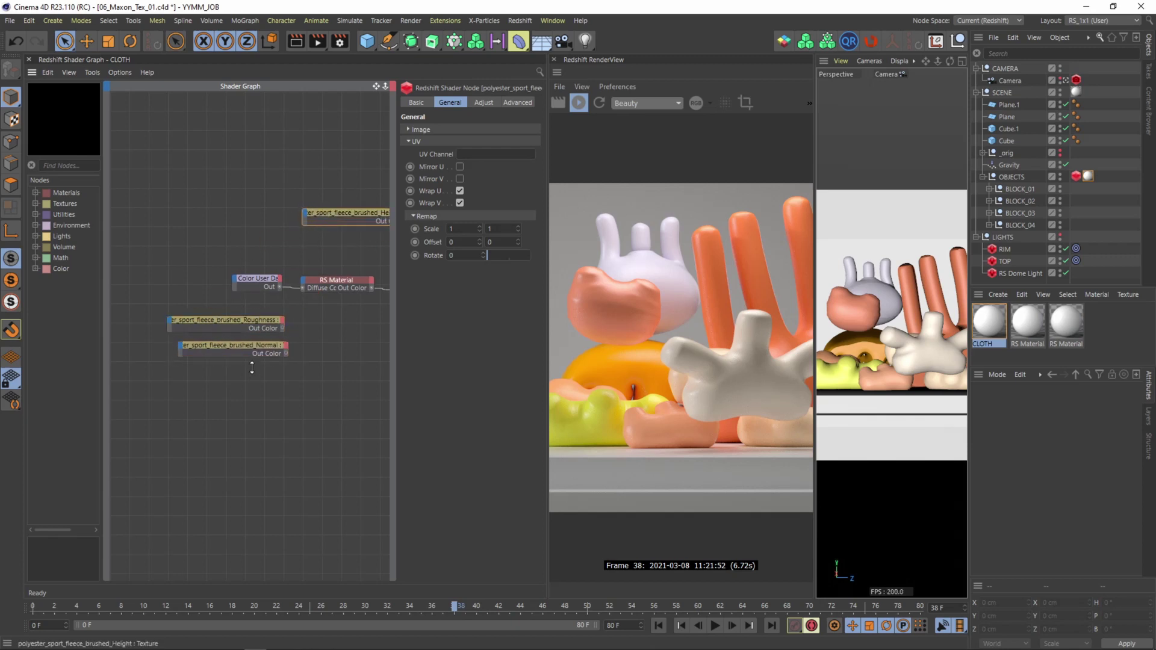
{"action": "left_click_drag", "start_coordinate": [325, 216], "coordinate": [225, 368]}
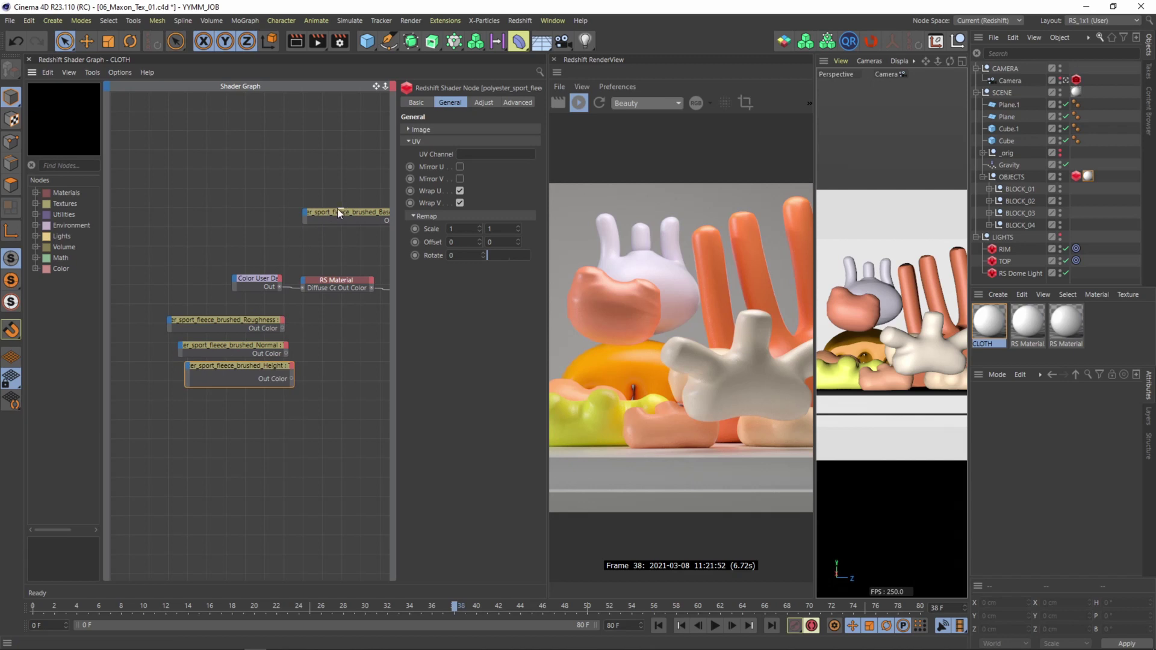
- Place the Base Color texture node above the color user data node and connect it directly to the Output's Surface
{"action": "left_click_drag", "start_coordinate": [343, 214], "coordinate": [199, 252]}
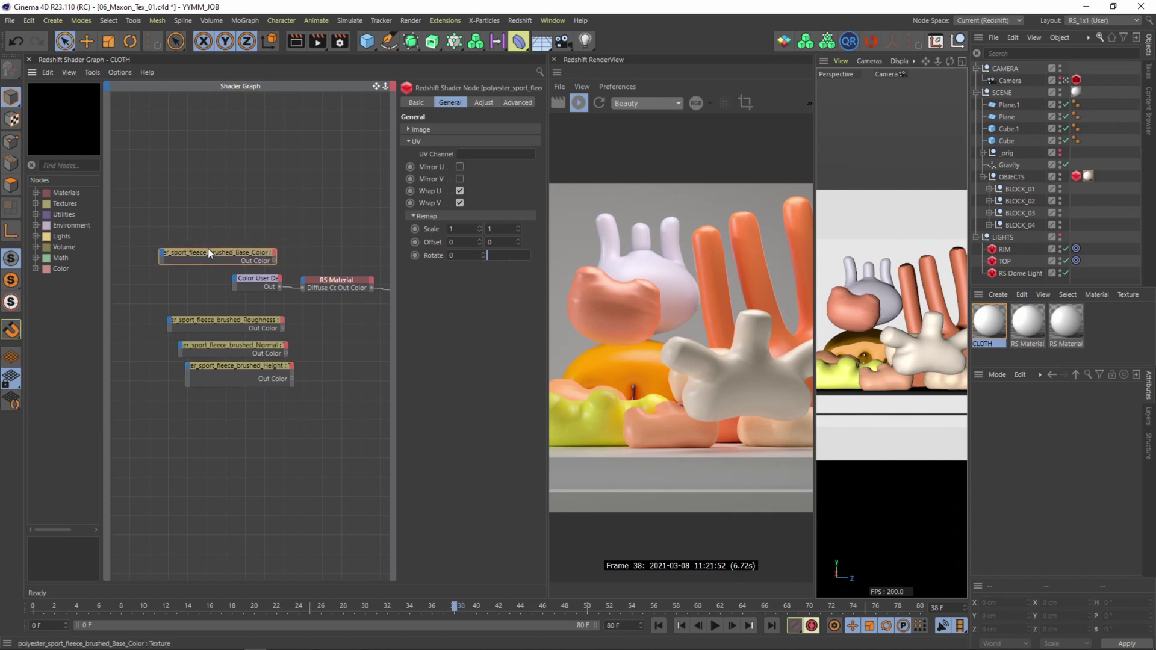
{"action": "middle_click_drag", "start_coordinate": [208, 248], "coordinate": [150, 233]}
{"action": "left_click_drag", "start_coordinate": [216, 245], "coordinate": [335, 276]}
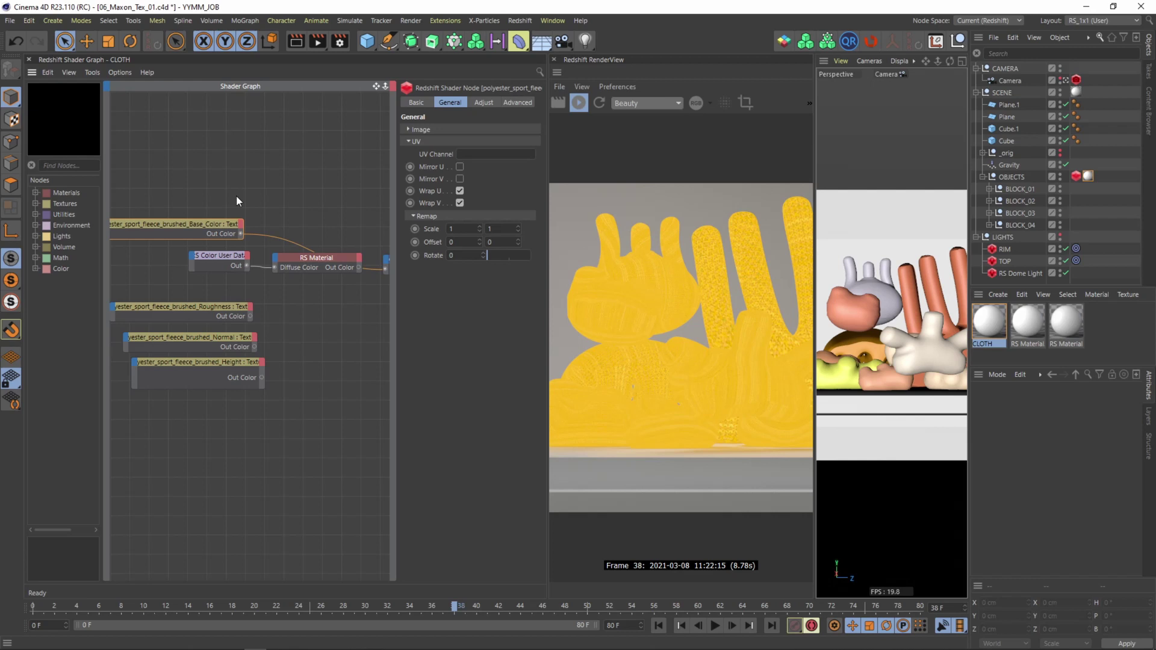
- Add an RS Color Layer node and connect the RS Color User Data output to its Base Color
{"action": "key", "text": "Tab"}
{"action": "type", "text": "col"}
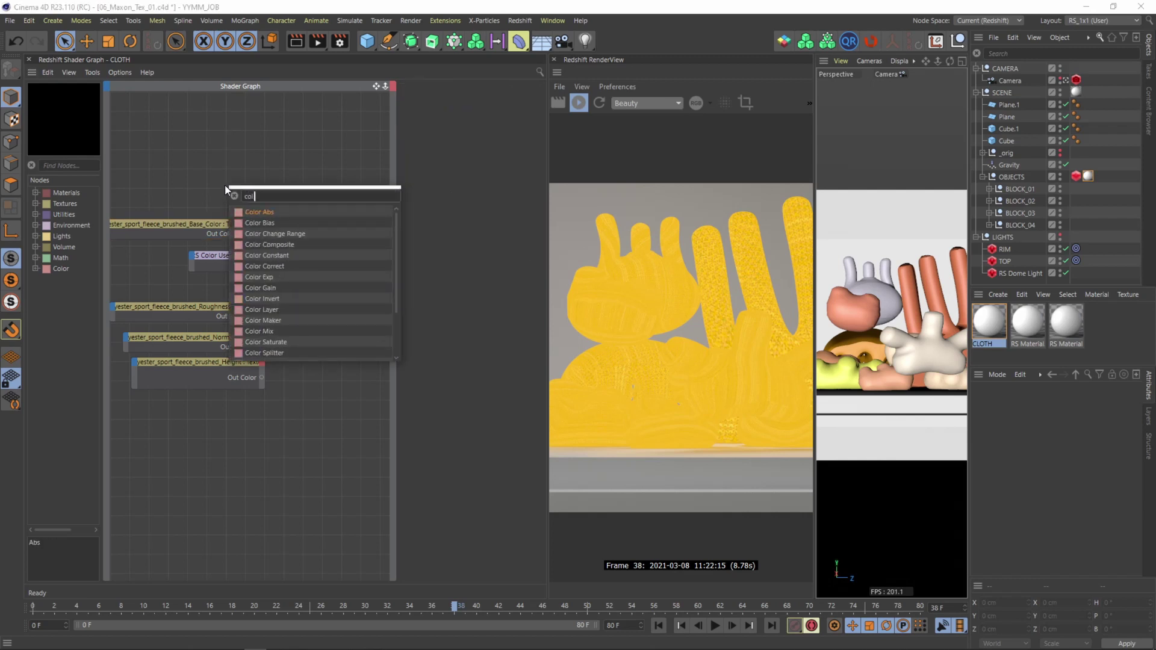
{"action": "type", "text": " lay"}
{"action": "key", "text": "Return"}
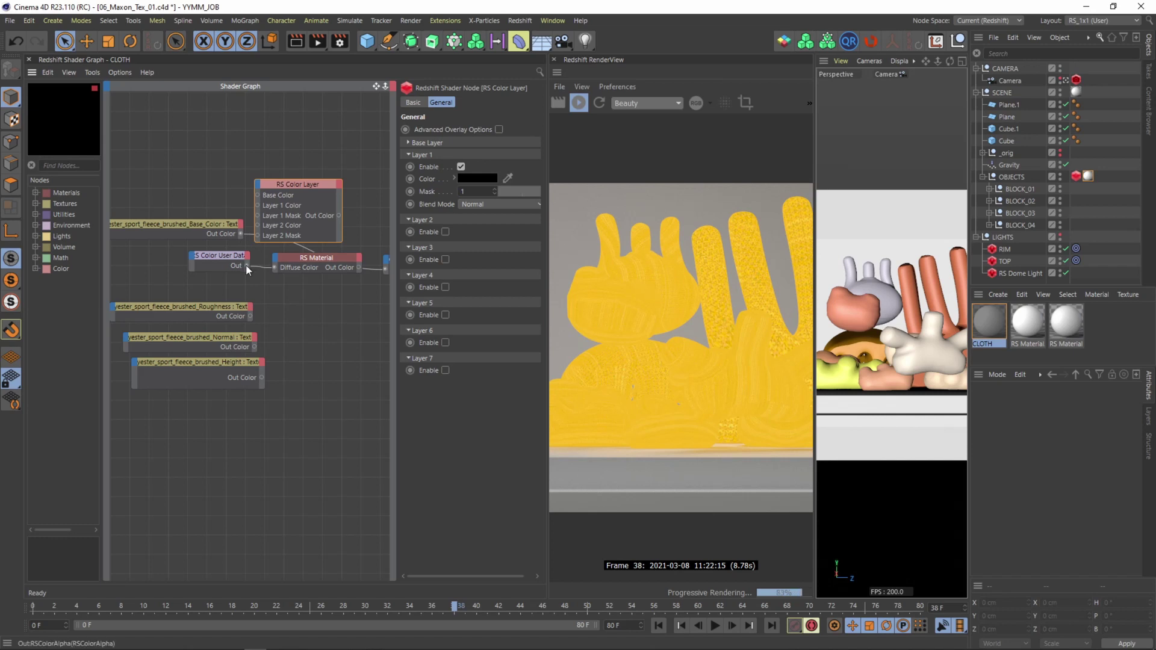
{"action": "left_click_drag", "start_coordinate": [258, 196], "coordinate": [257, 193]}
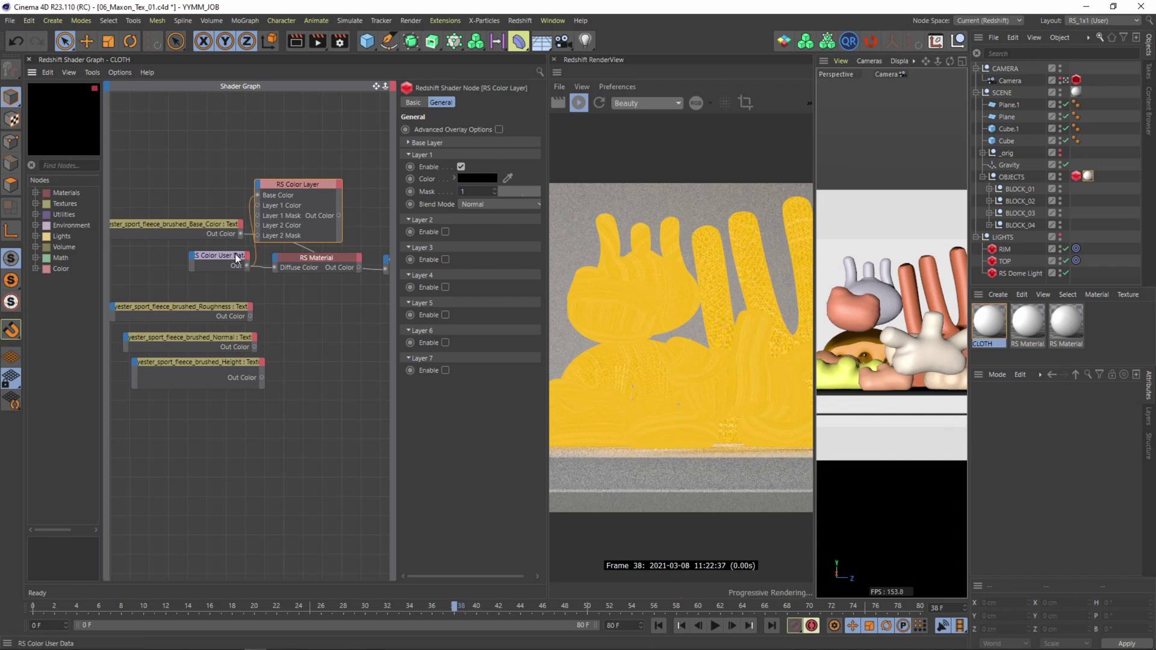
{"action": "left_click_drag", "start_coordinate": [225, 254], "coordinate": [180, 186]}
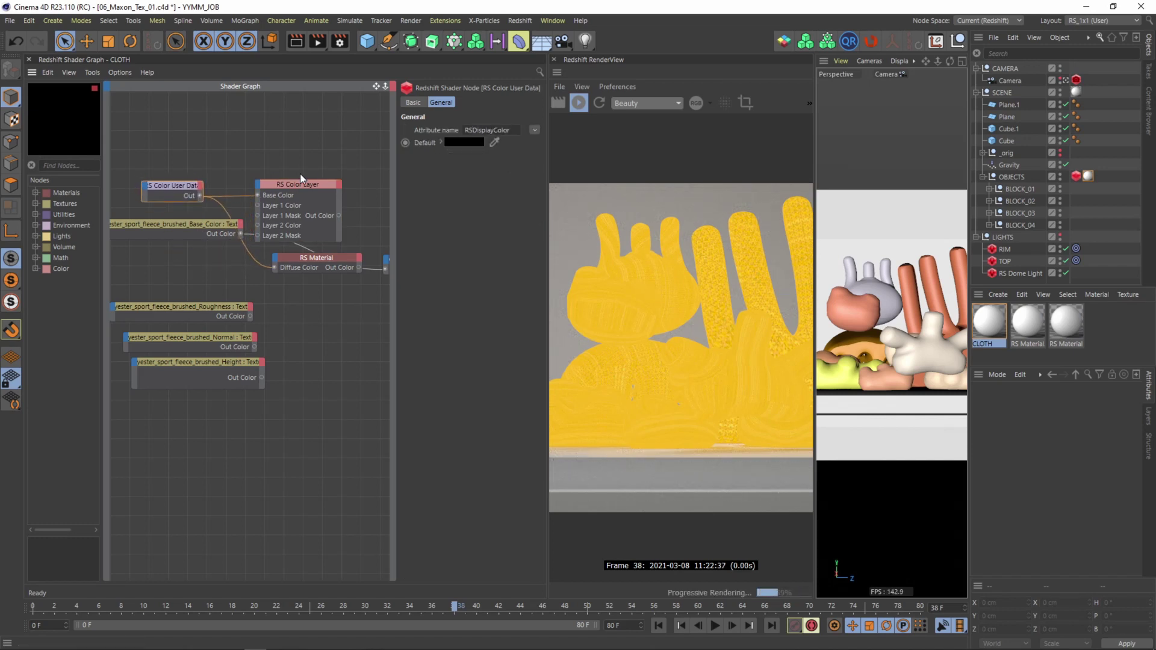
- Connect the Color Layer to the Output's Surface and the Base Color texture to its Layer 1 Color
{"action": "middle_click_drag", "start_coordinate": [294, 158], "coordinate": [230, 162]}
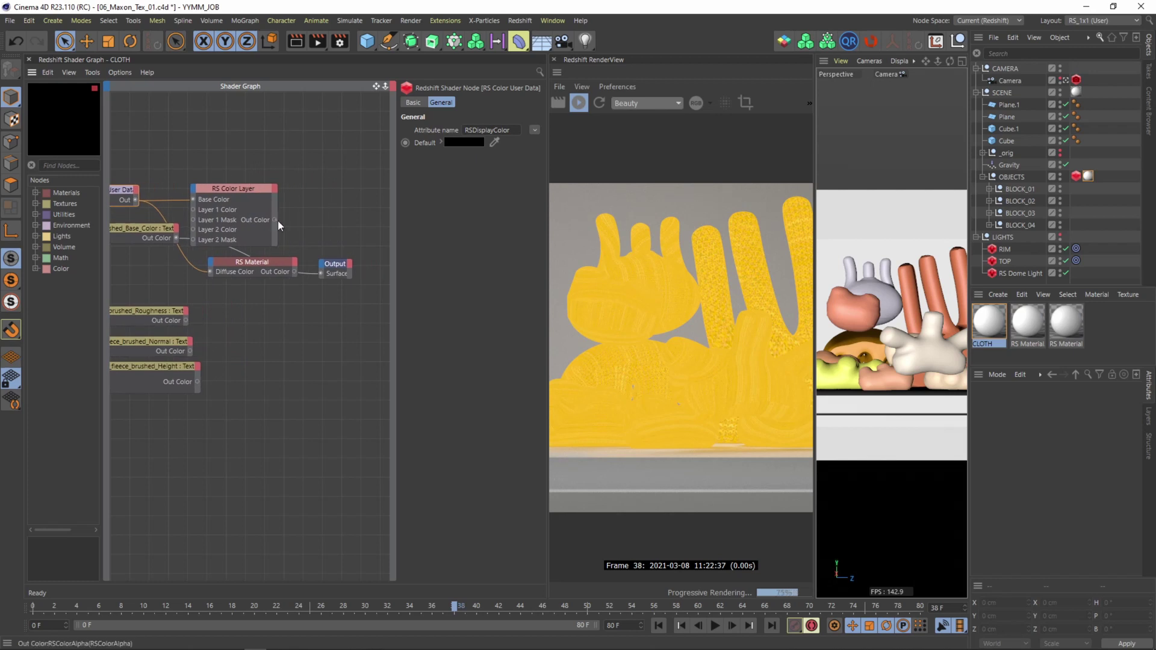
{"action": "left_click_drag", "start_coordinate": [319, 272], "coordinate": [321, 274]}
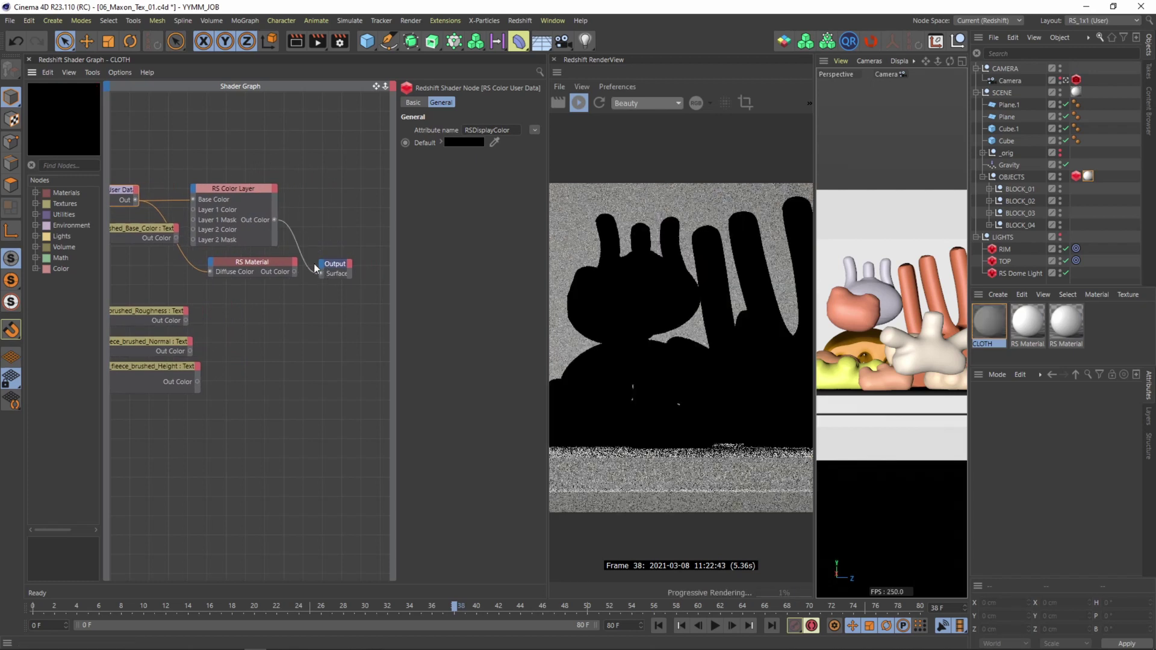
{"action": "middle_click_drag", "start_coordinate": [215, 161], "coordinate": [253, 158]}
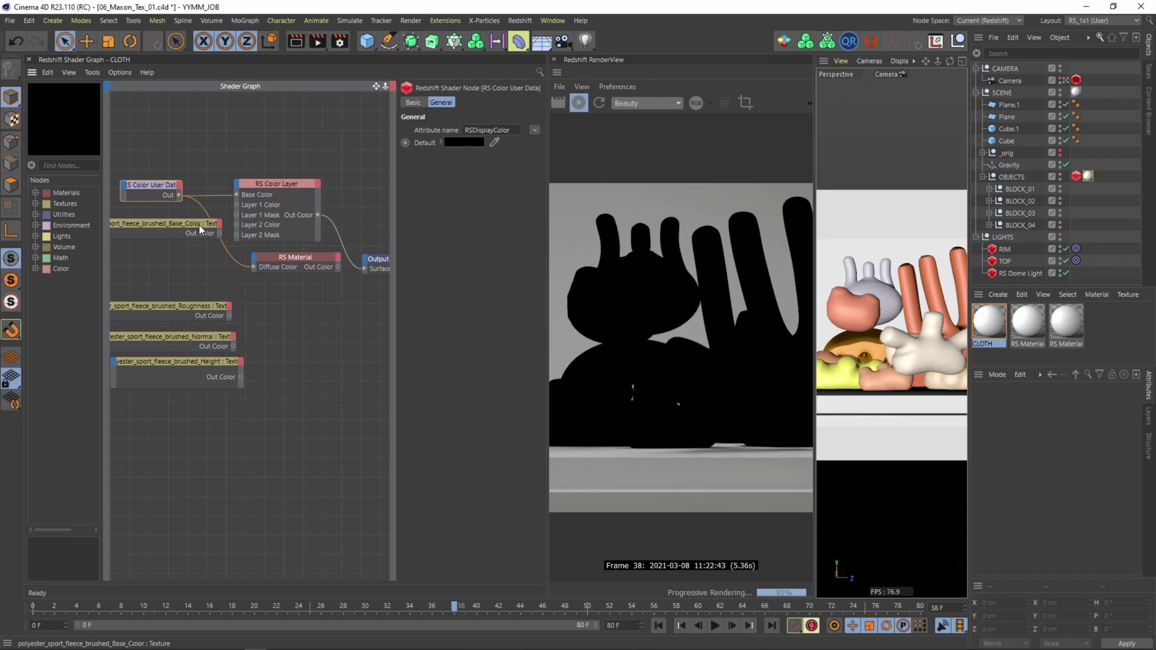
{"action": "left_click_drag", "start_coordinate": [199, 225], "coordinate": [167, 214]}
{"action": "middle_click_drag", "start_coordinate": [199, 215], "coordinate": [226, 213]}
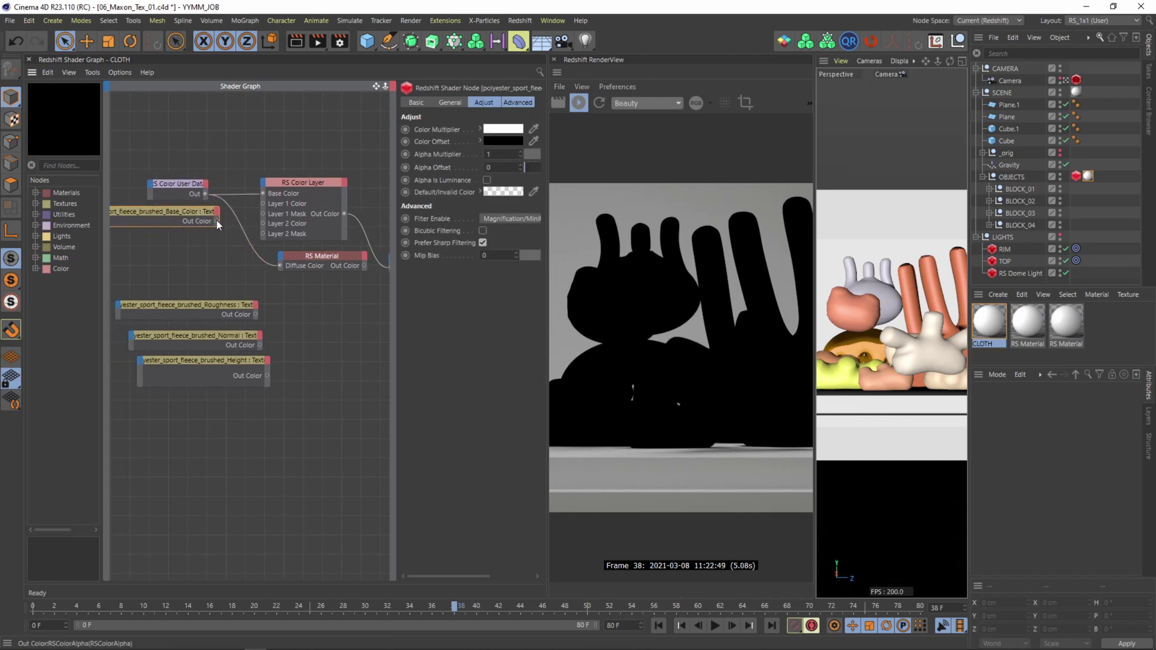
{"action": "left_click_drag", "start_coordinate": [263, 204], "coordinate": [262, 205]}
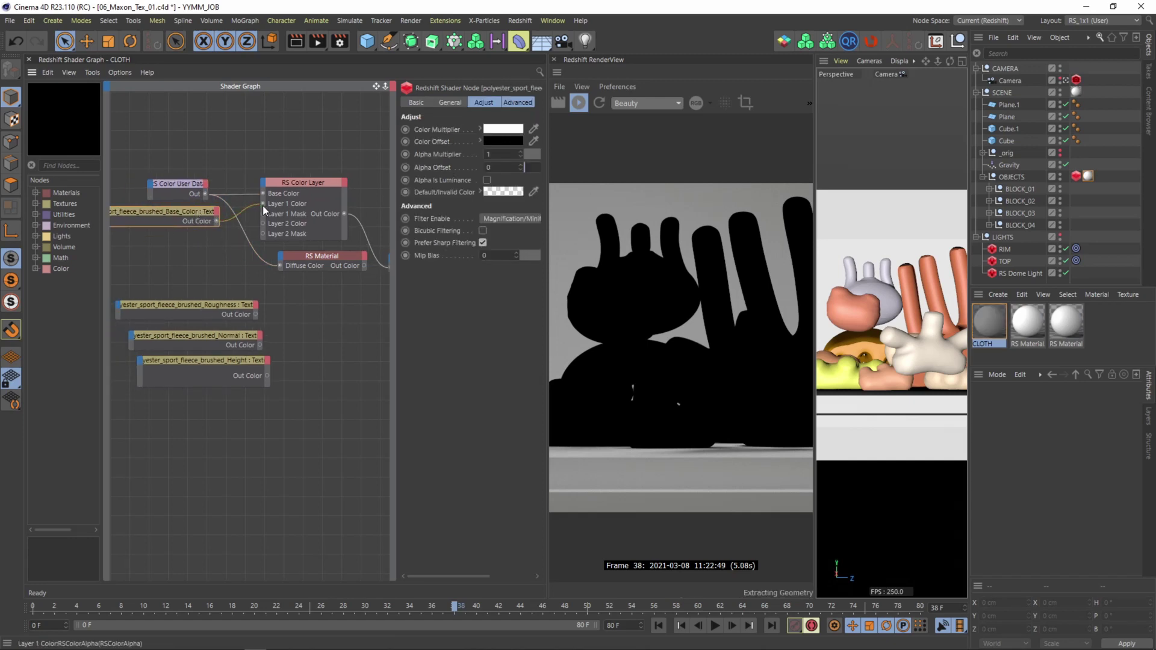
- Set the Color Layer's Layer 1 blend mode to Add, narrowing the graph to widen the node settings
{"action": "left_click", "coordinate": [280, 207]}
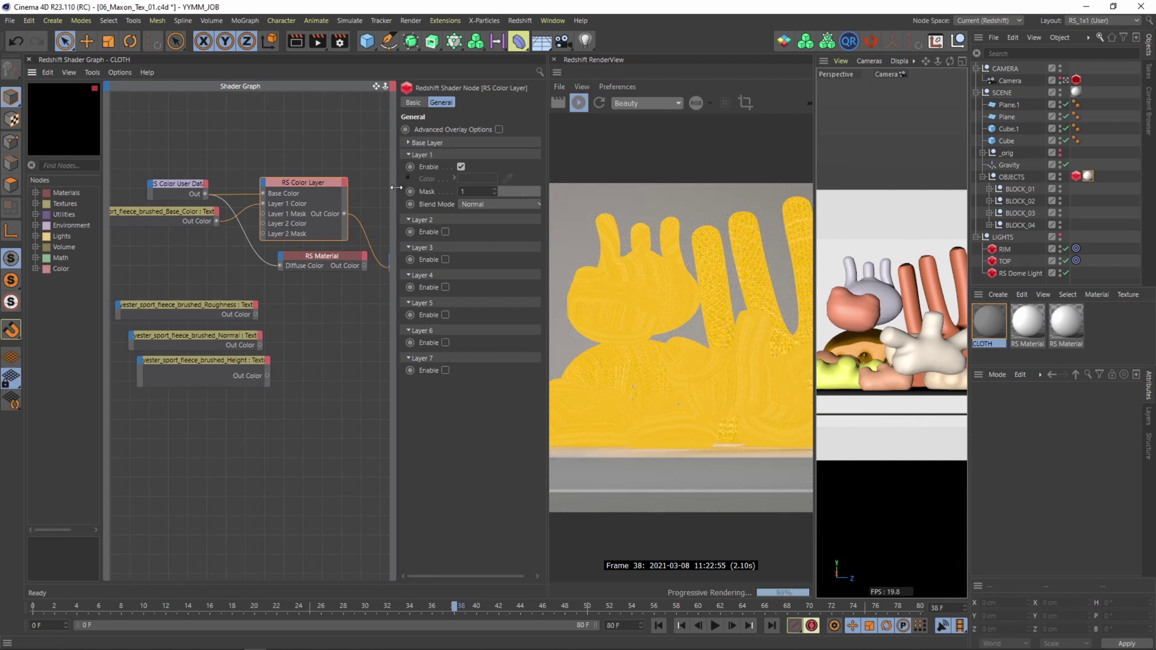
{"action": "left_click_drag", "start_coordinate": [396, 187], "coordinate": [361, 187]}
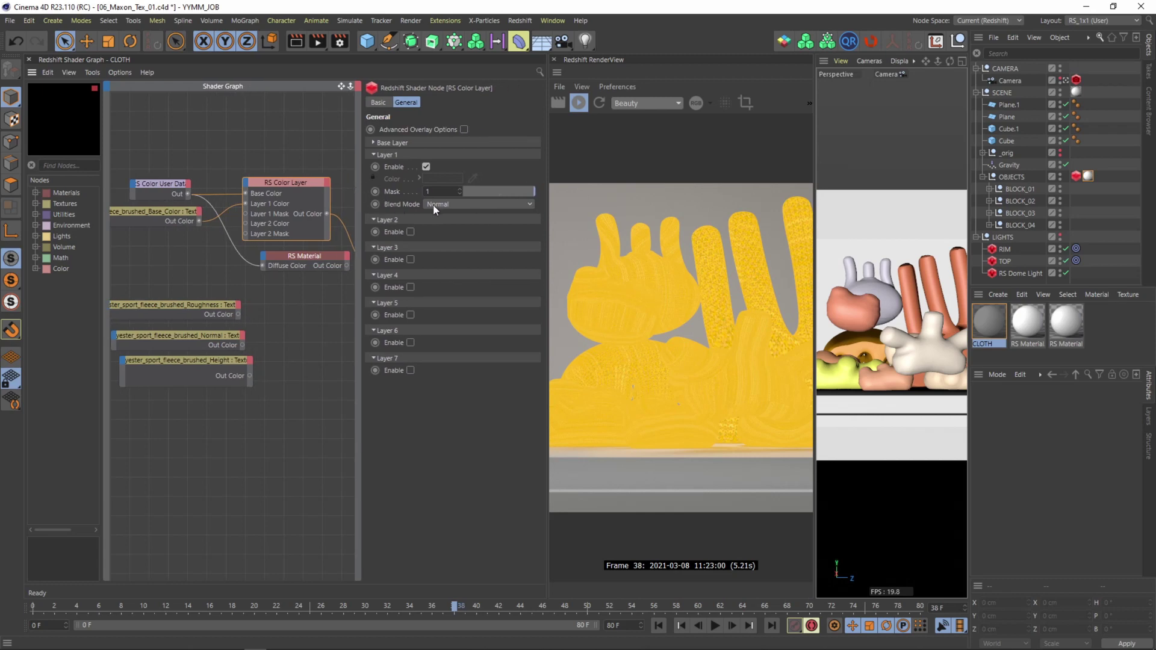
{"action": "left_click", "coordinate": [452, 203]}
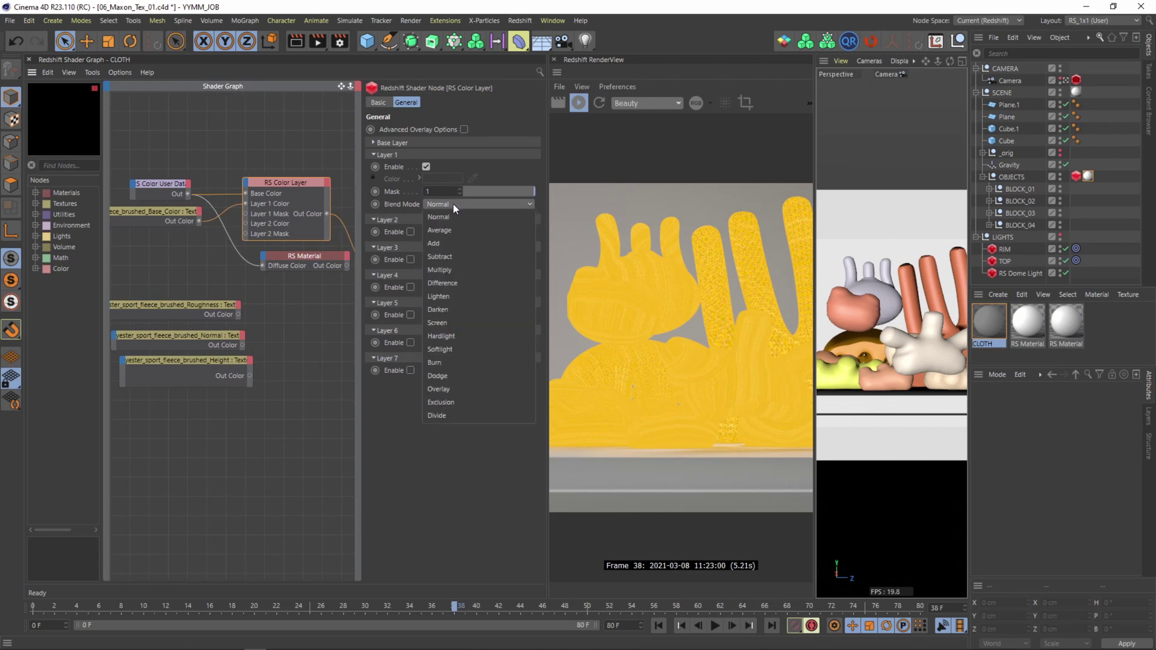
{"action": "left_click", "coordinate": [443, 243]}
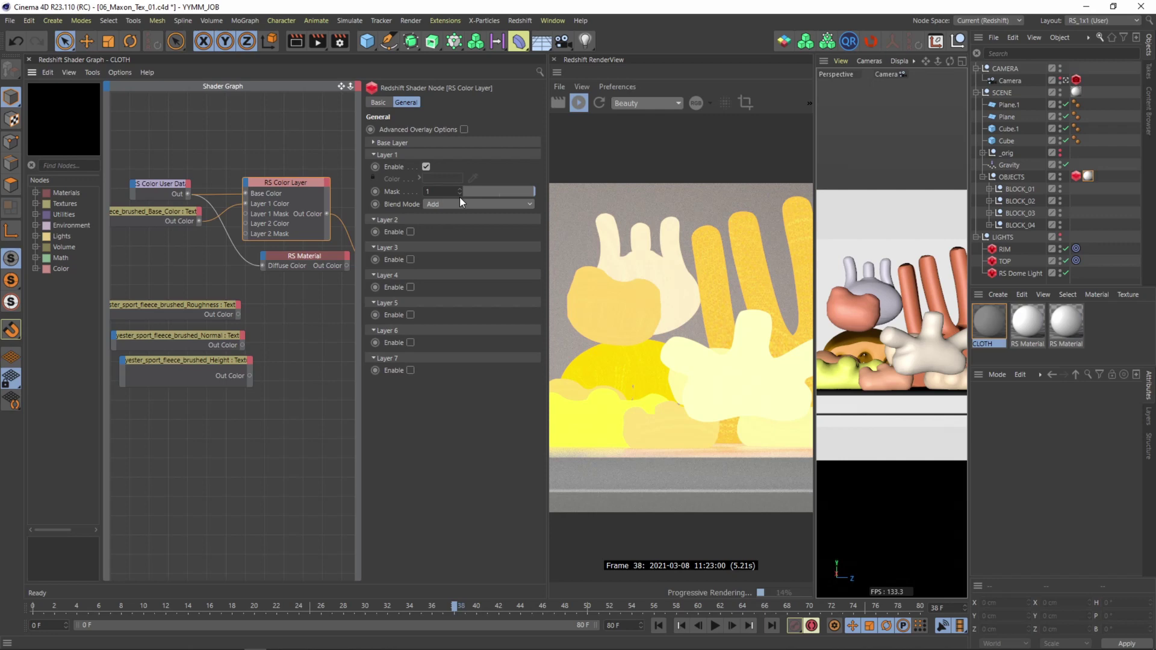
- Try Multiply as the Layer 1 blend mode and switch it back to Add
{"action": "left_click", "coordinate": [460, 203]}
{"action": "left_click", "coordinate": [450, 267]}
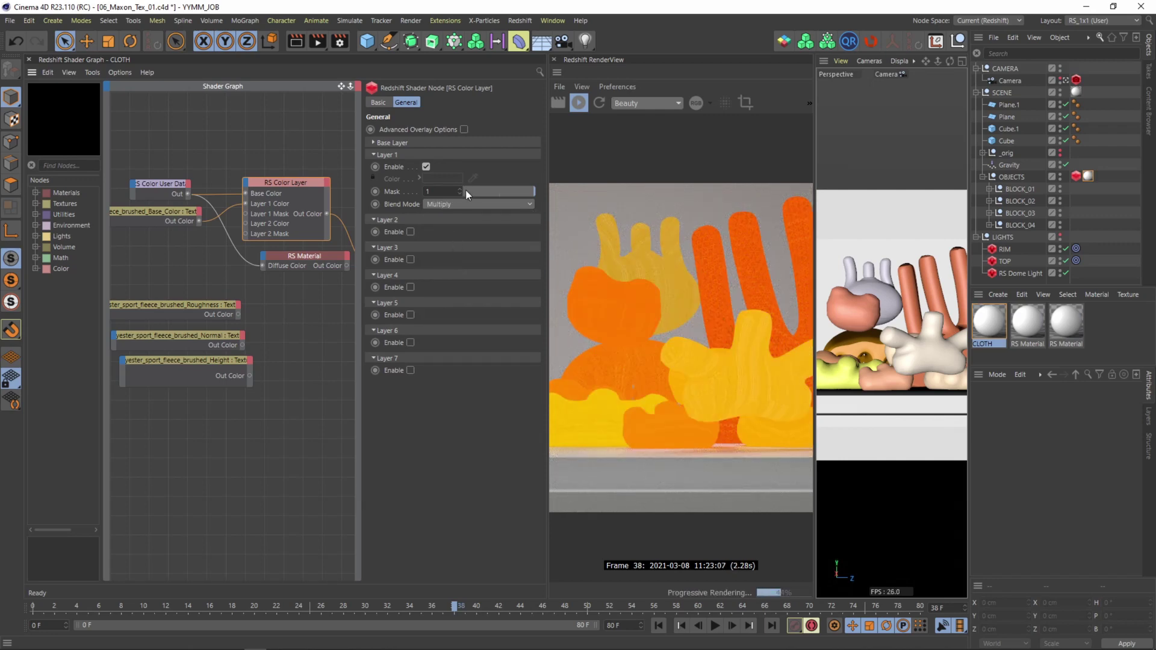
{"action": "left_click", "coordinate": [453, 205]}
{"action": "left_click", "coordinate": [444, 244]}
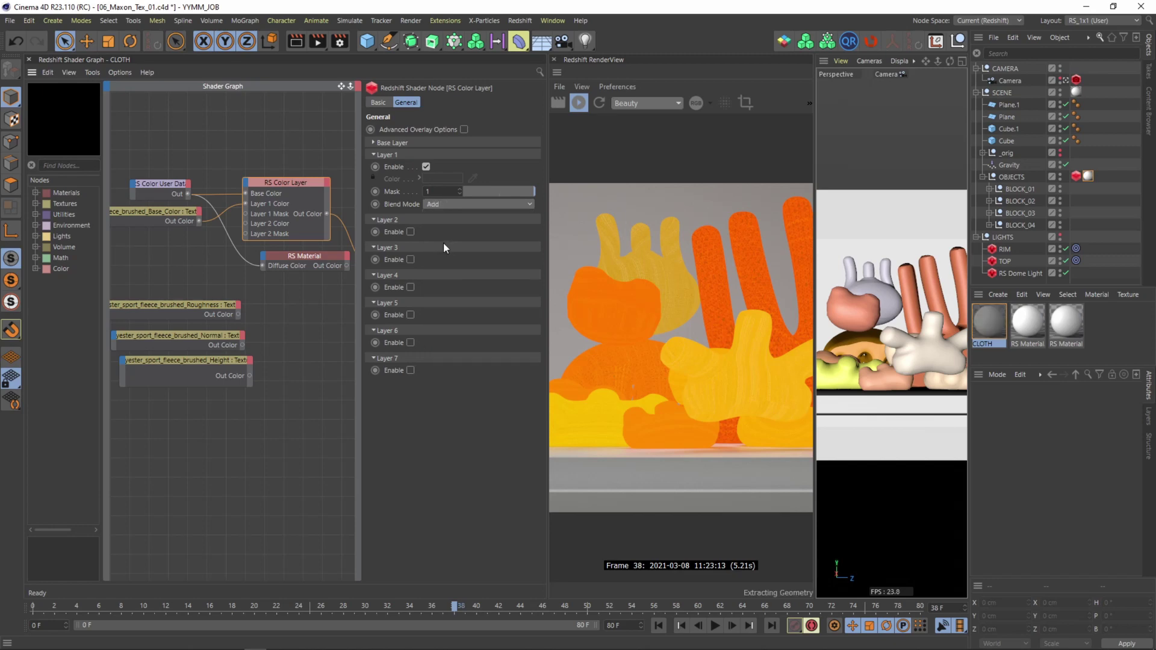
- Set the Layer 1 mask of the Color Layer to 0.8
{"action": "left_click", "coordinate": [508, 190]}
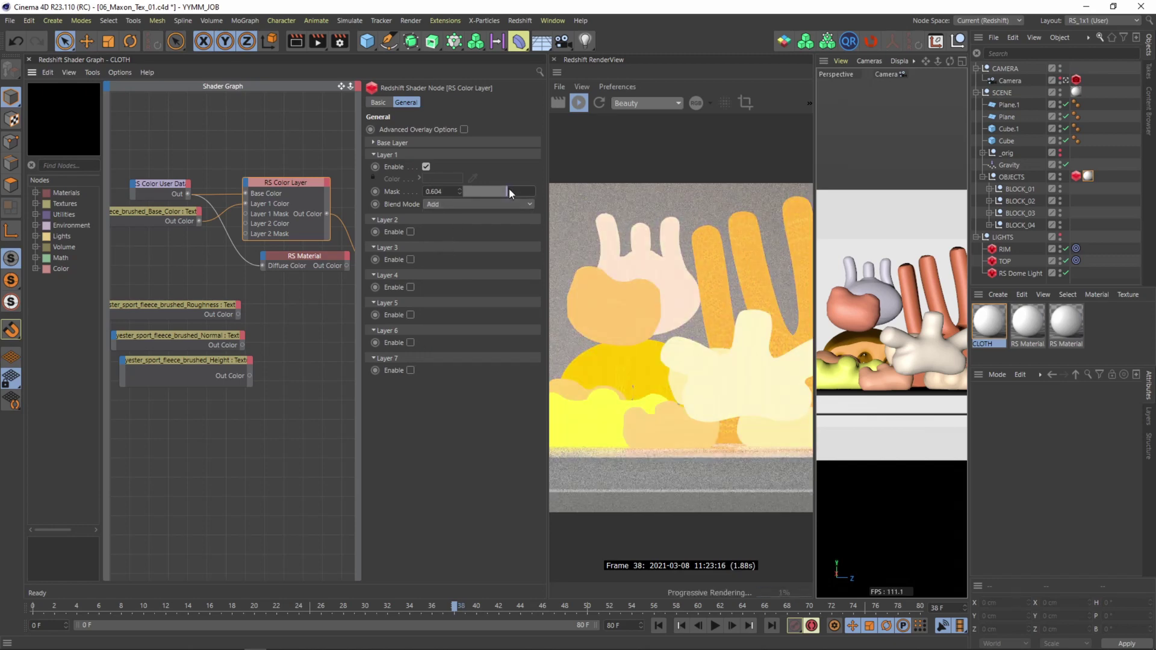
{"action": "double_click", "coordinate": [434, 191]}
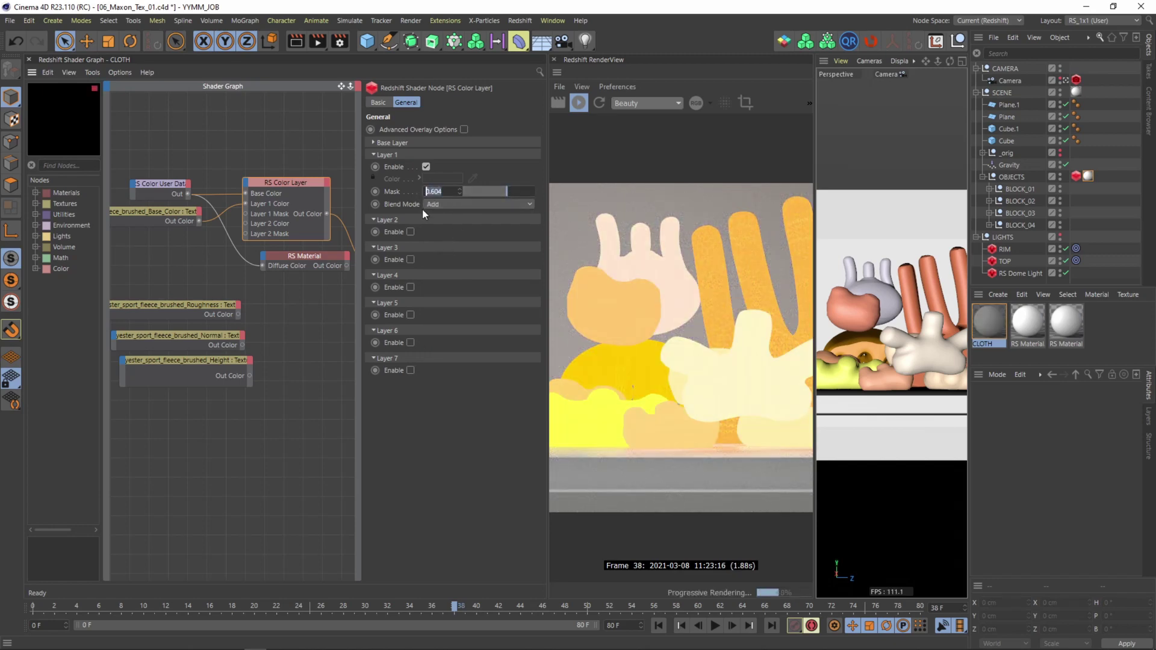
{"action": "type", "text": ".8"}
{"action": "key", "text": "Return"}
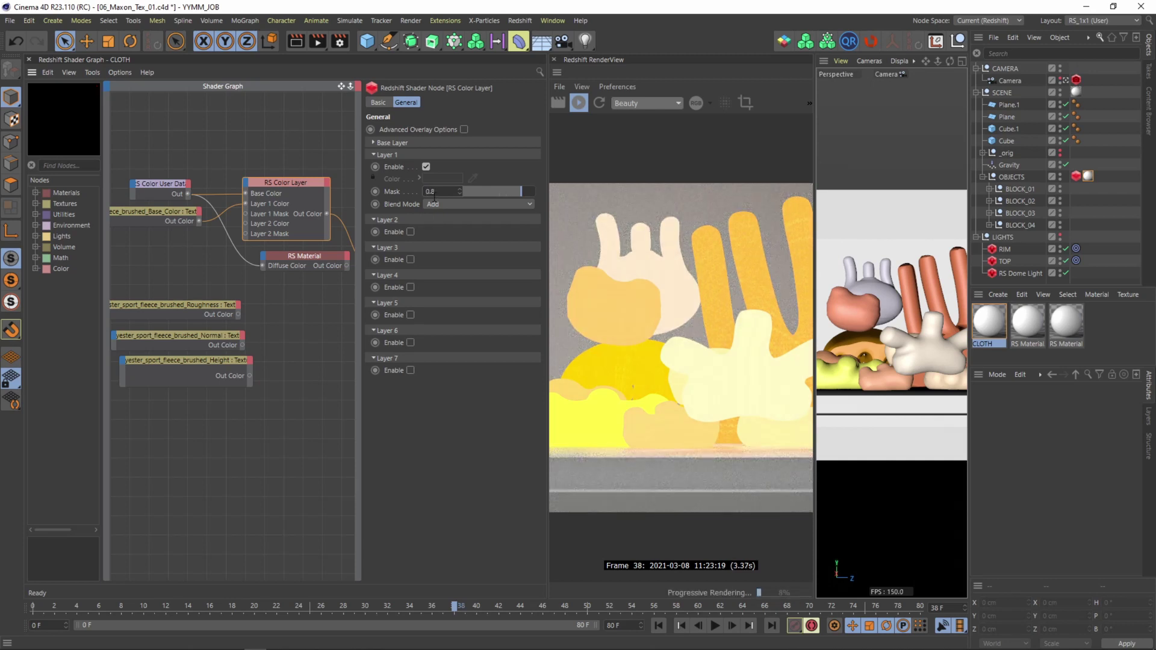
- Connect the Color Layer to the RS Material's Diffuse Color and the RS Material to the Output's Surface
{"action": "left_click_drag", "start_coordinate": [326, 214], "coordinate": [264, 269]}
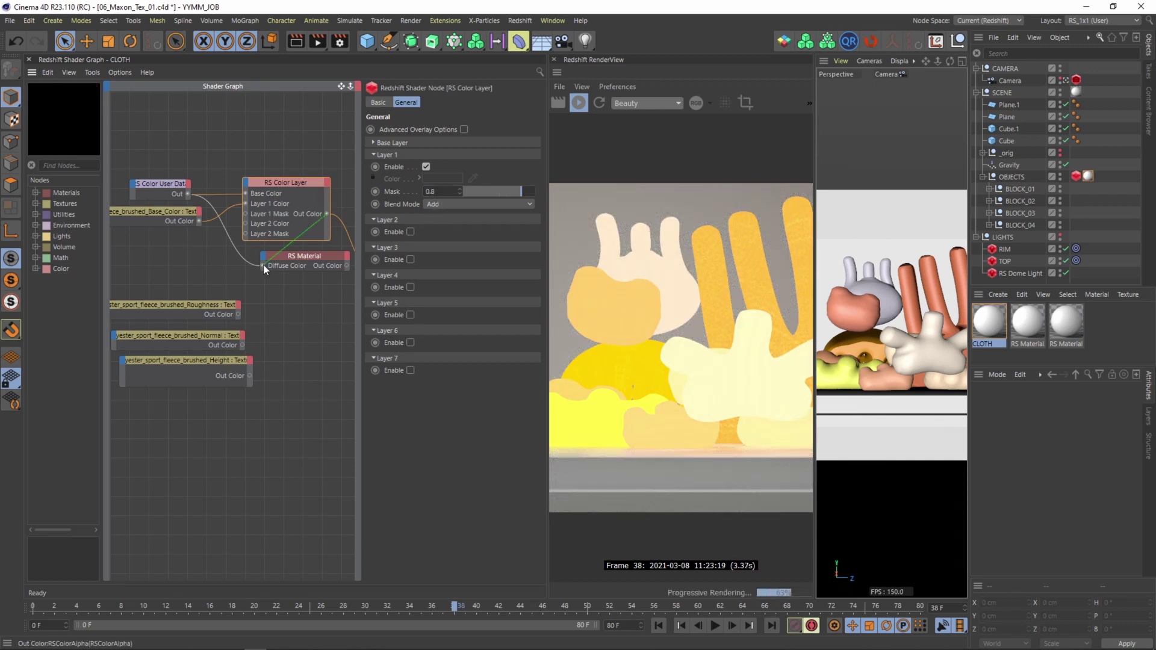
{"action": "left_click_drag", "start_coordinate": [264, 265], "coordinate": [266, 266]}
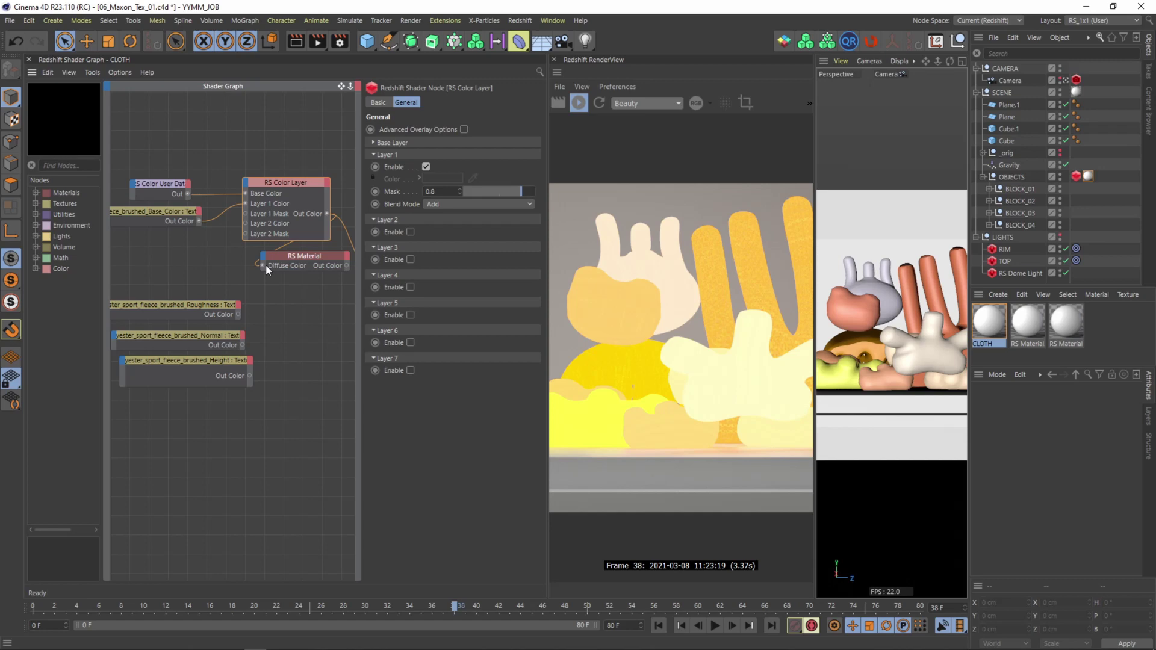
{"action": "middle_click_drag", "start_coordinate": [288, 274], "coordinate": [250, 276]}
{"action": "left_click", "coordinate": [283, 250]}
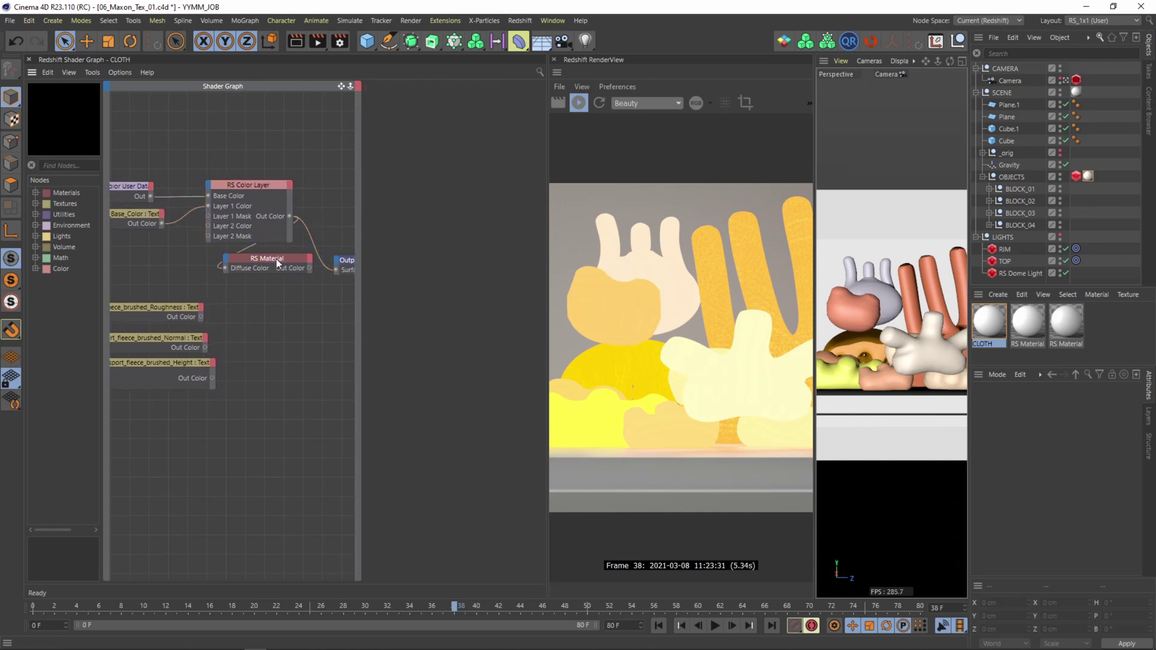
{"action": "left_click_drag", "start_coordinate": [310, 268], "coordinate": [336, 269]}
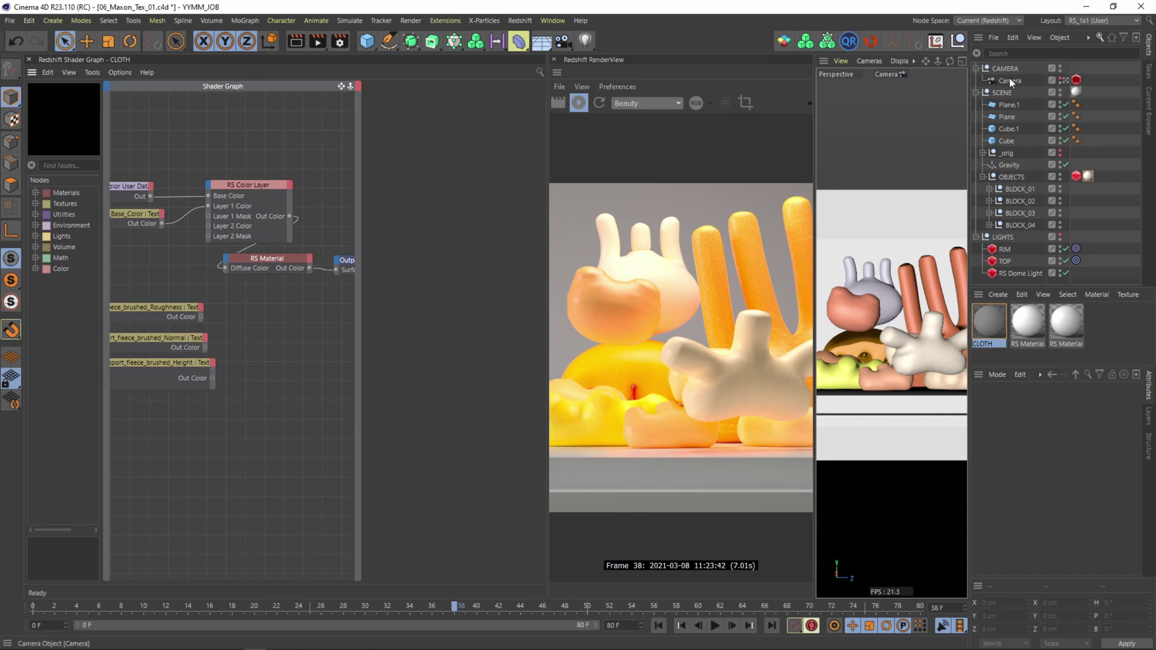
- Duplicate the camera as a close-up view of the upper blob, with Bokeh disabled in the copy's Redshift Camera tag
{"action": "left_click_drag", "start_coordinate": [1003, 79], "coordinate": [1014, 71], "text": "ctrl"}
{"action": "left_click", "coordinate": [1076, 80]}
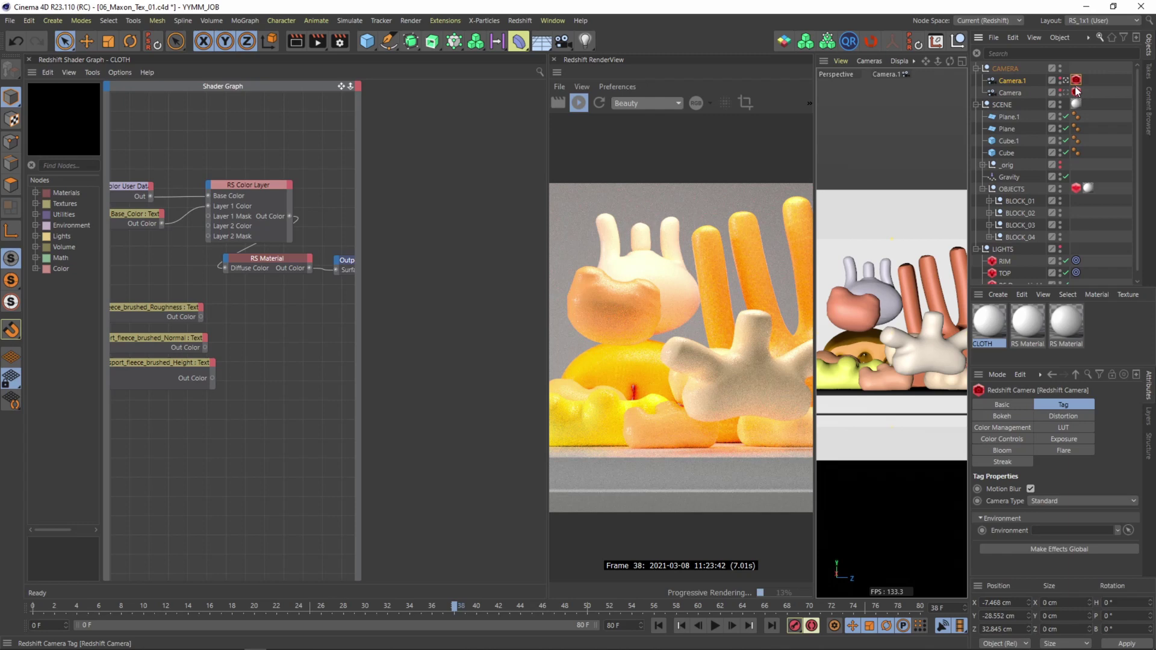
{"action": "left_click", "coordinate": [1002, 417]}
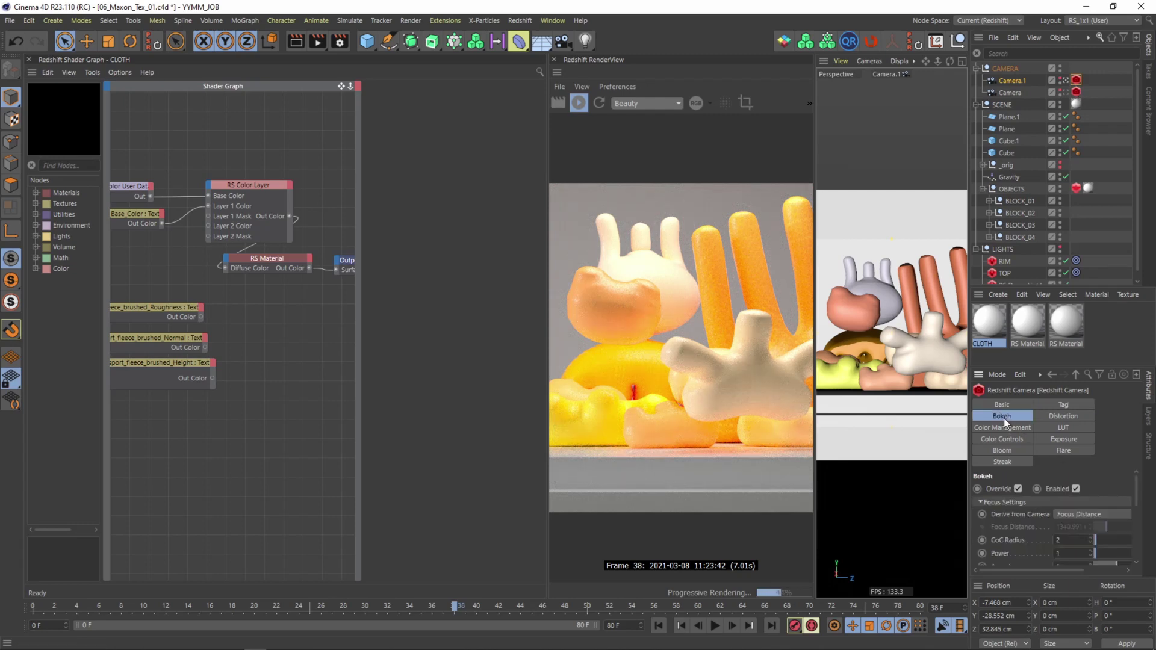
{"action": "left_click", "coordinate": [1076, 489]}
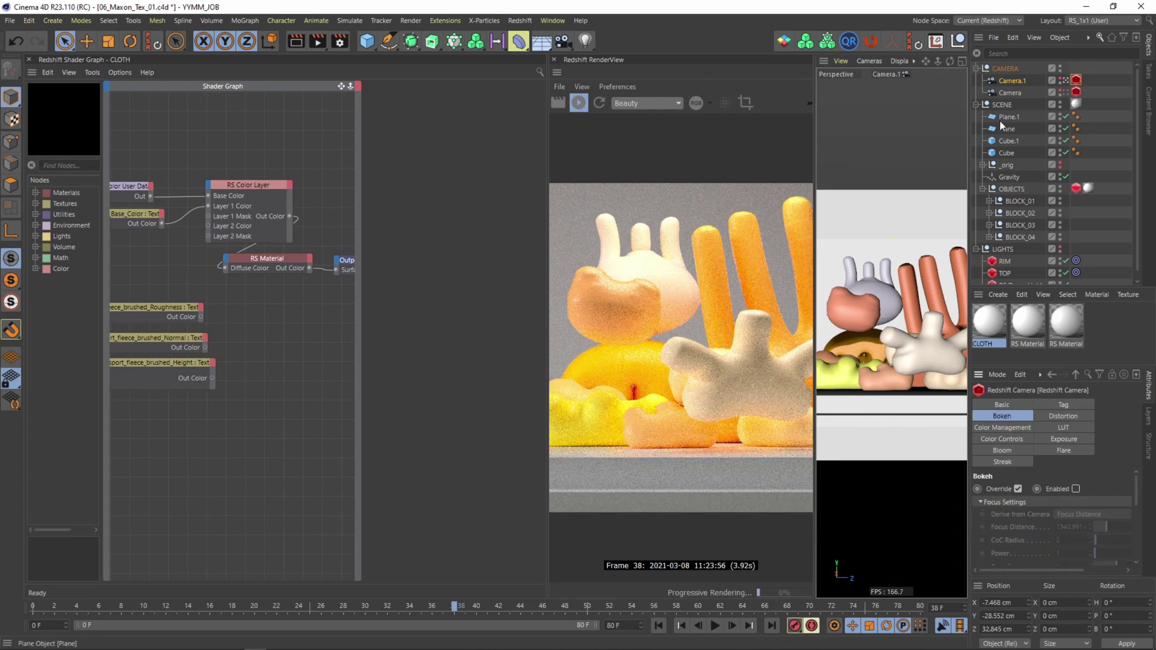
{"action": "left_click", "coordinate": [1013, 81]}
{"action": "scroll", "coordinate": [848, 312], "scroll_direction": "up", "scroll_amount": 10}
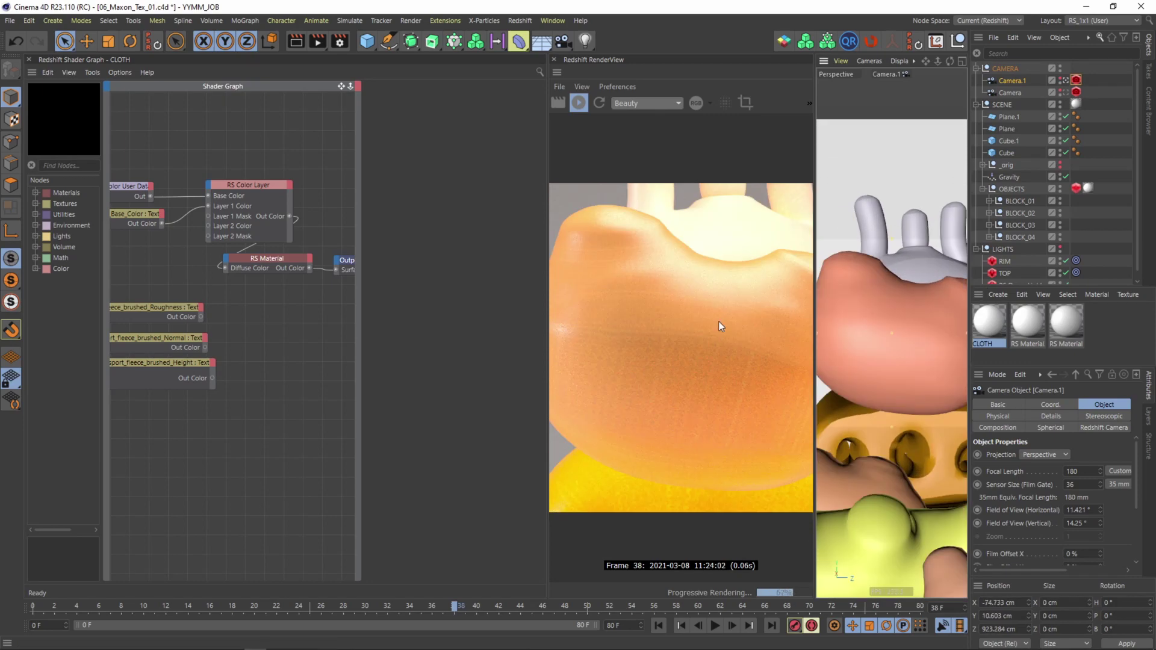
- Space out the Height and Roughness texture nodes and add a Ramp node beside the Roughness texture
{"action": "middle_click_drag", "start_coordinate": [169, 248], "coordinate": [218, 248], "text": "alt"}
{"action": "right_click_drag", "start_coordinate": [247, 258], "coordinate": [150, 259], "text": "alt"}
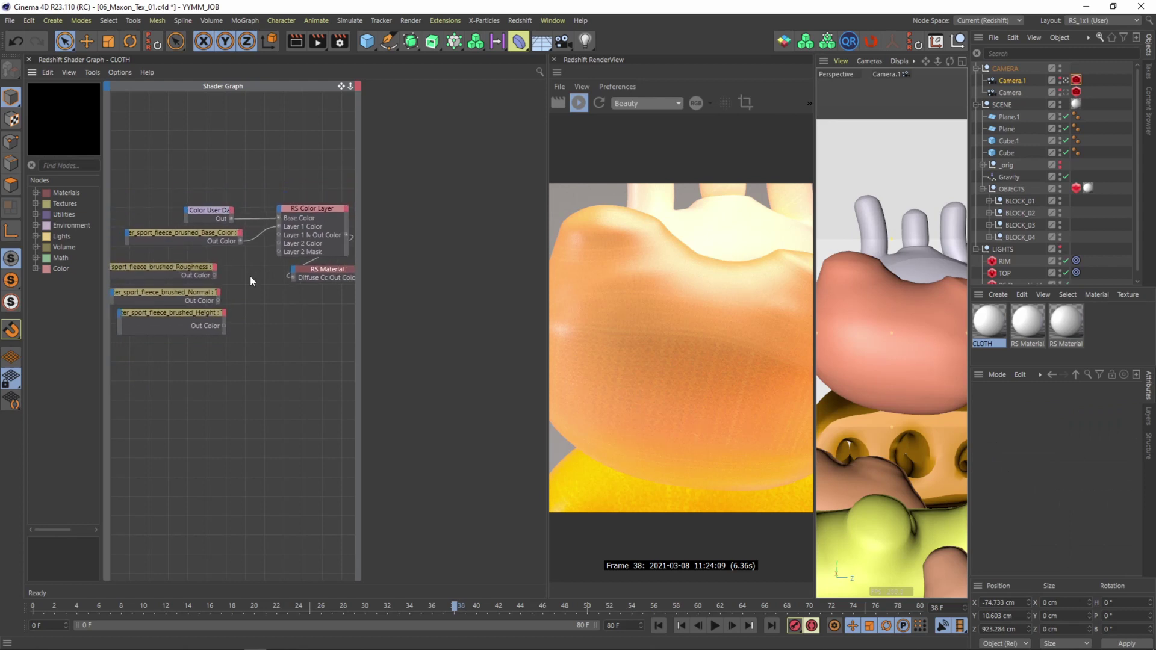
{"action": "left_click_drag", "start_coordinate": [186, 317], "coordinate": [185, 330]}
{"action": "left_click_drag", "start_coordinate": [185, 267], "coordinate": [175, 259]}
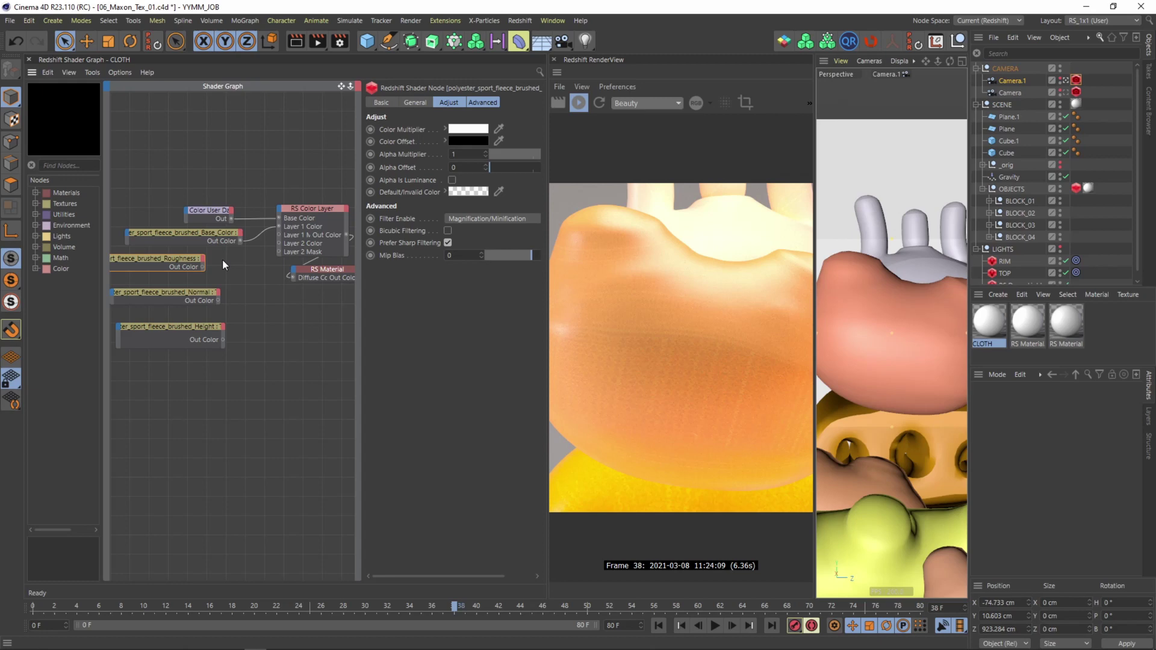
{"action": "key", "text": "Tab"}
{"action": "type", "text": "ra"}
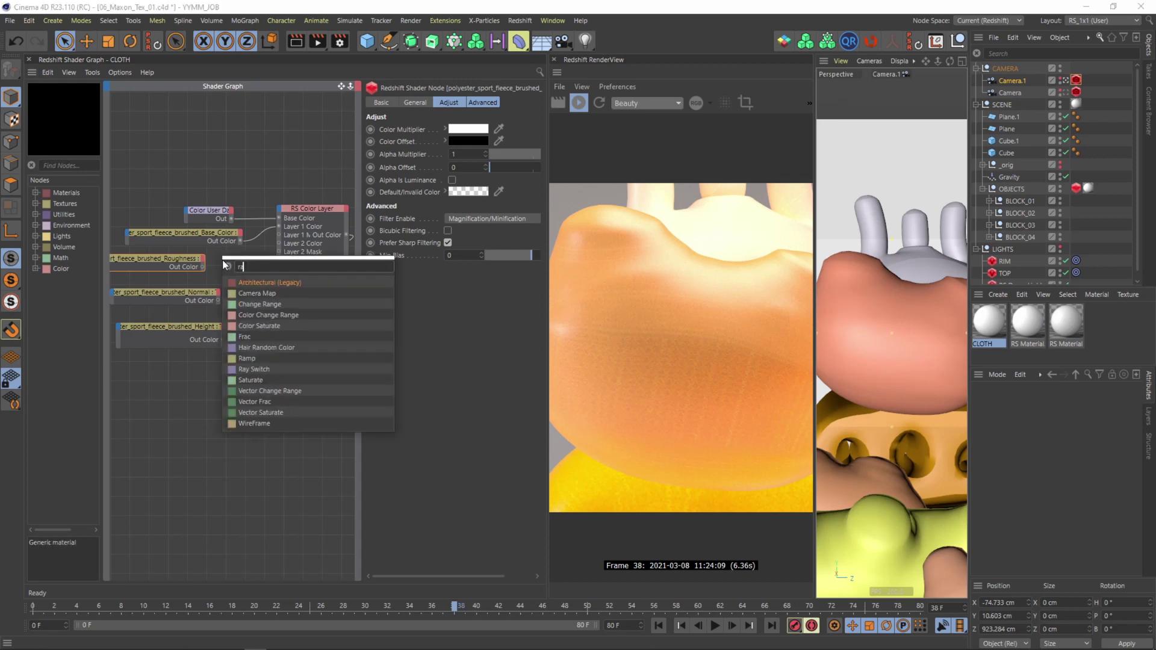
{"action": "type", "text": "mp"}
{"action": "key", "text": "Return"}
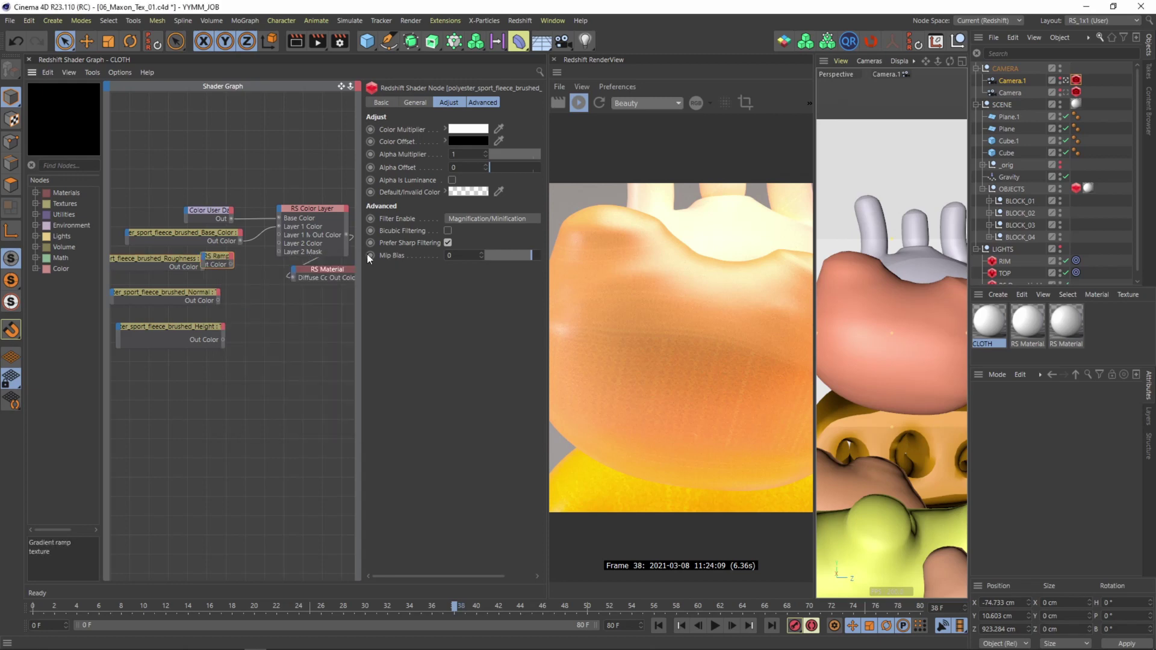
- Connect the Roughness texture through the Ramp to the RS Material's Refl Roughness input
{"action": "left_click_drag", "start_coordinate": [203, 267], "coordinate": [295, 272]}
{"action": "mouse_move", "coordinate": [227, 273]}
{"action": "left_click", "coordinate": [282, 269]}
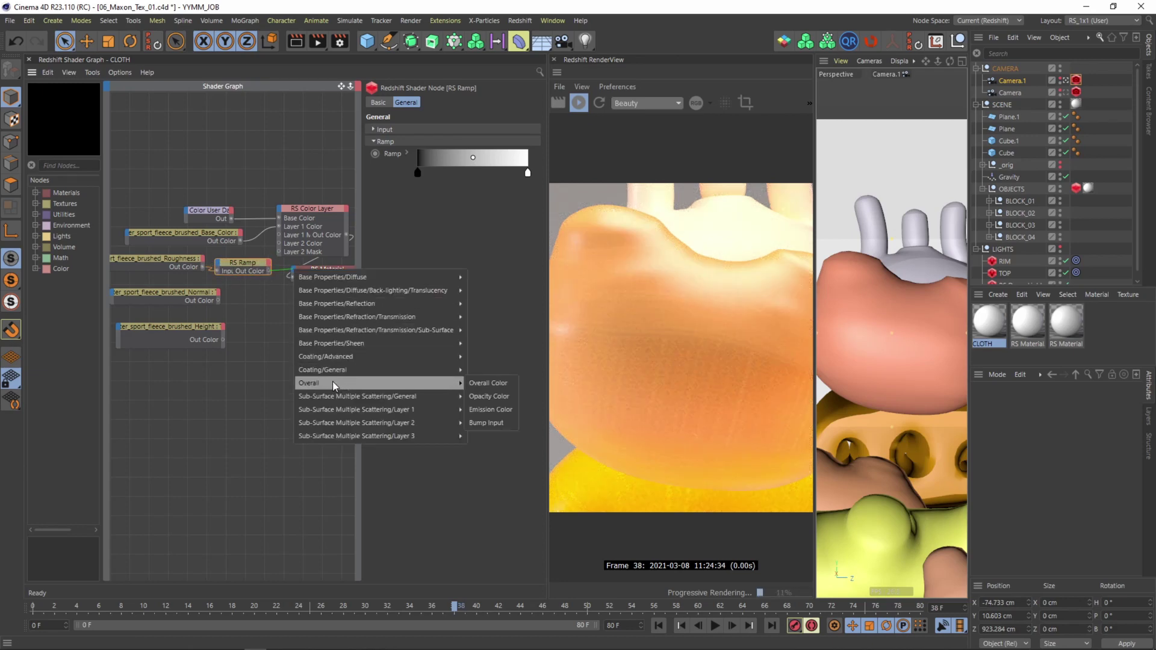
{"action": "mouse_move", "coordinate": [335, 308]}
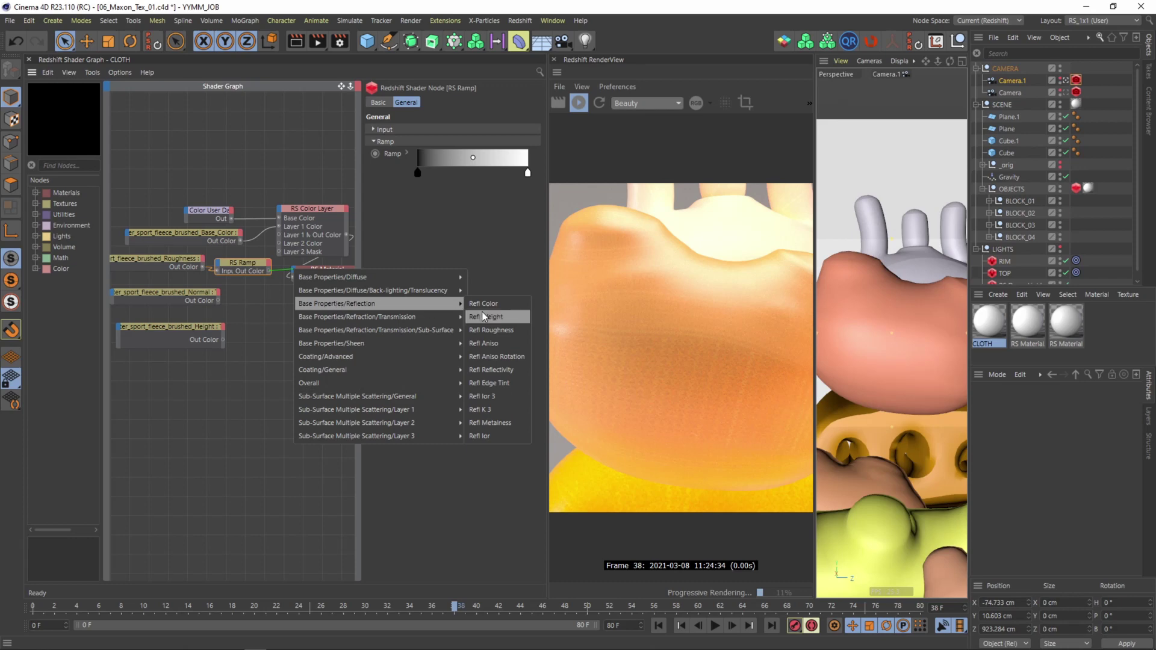
{"action": "left_click", "coordinate": [485, 331]}
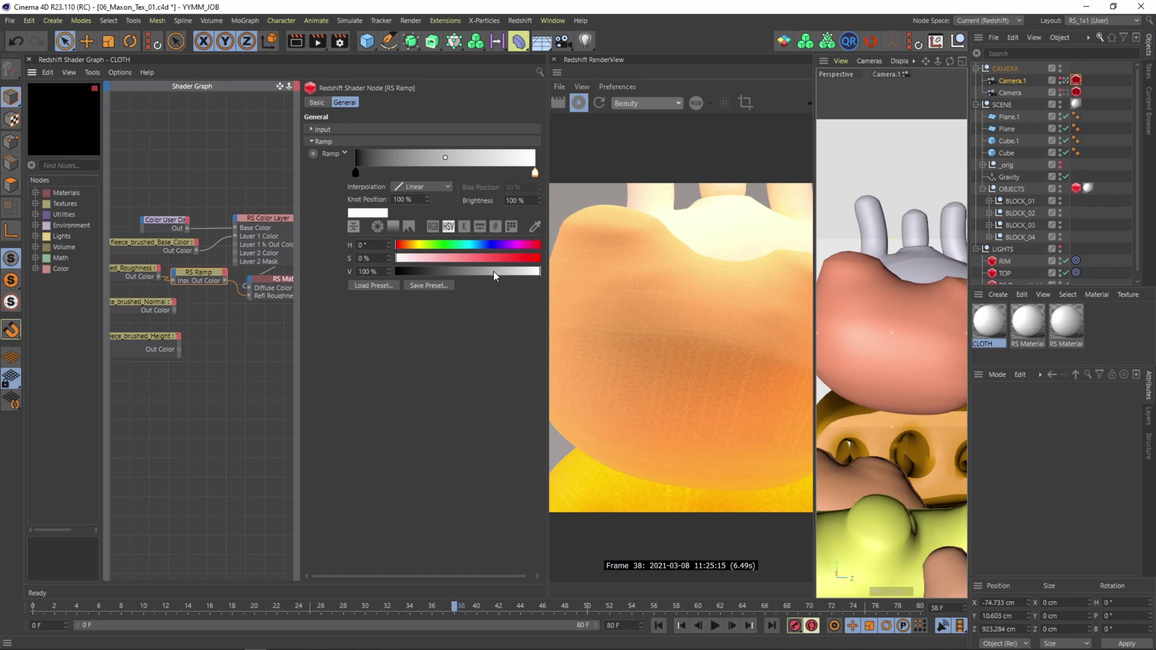
- Try the Ramp's black knot at 57% value and return it to black
{"action": "left_click", "coordinate": [356, 173]}
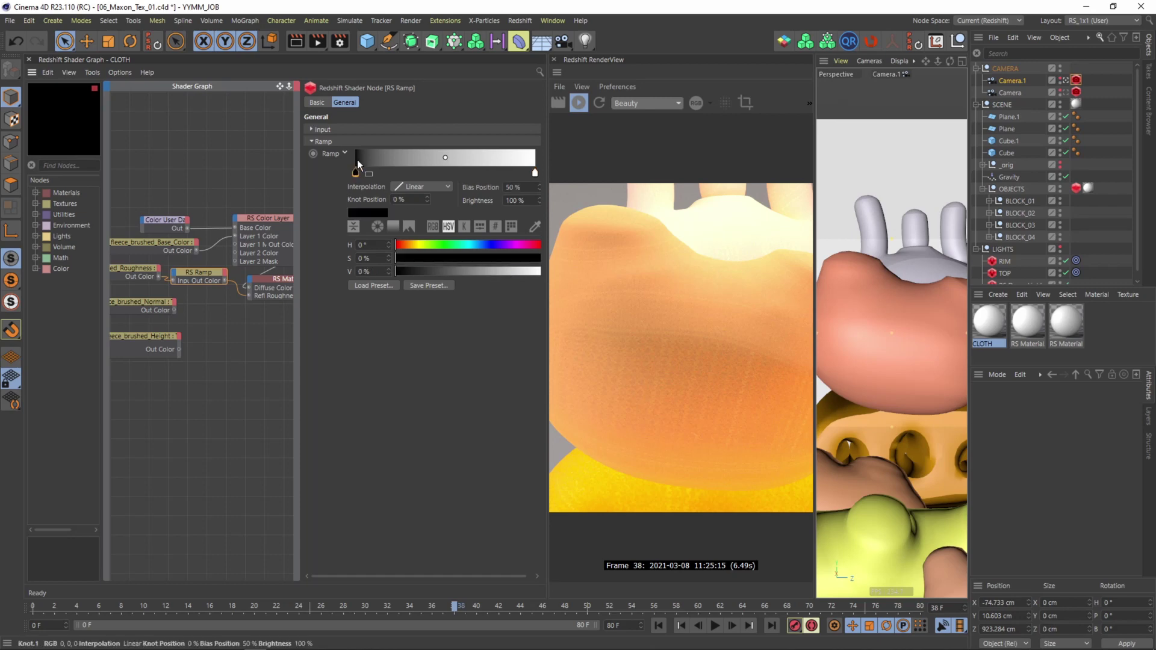
{"action": "left_click", "coordinate": [478, 271]}
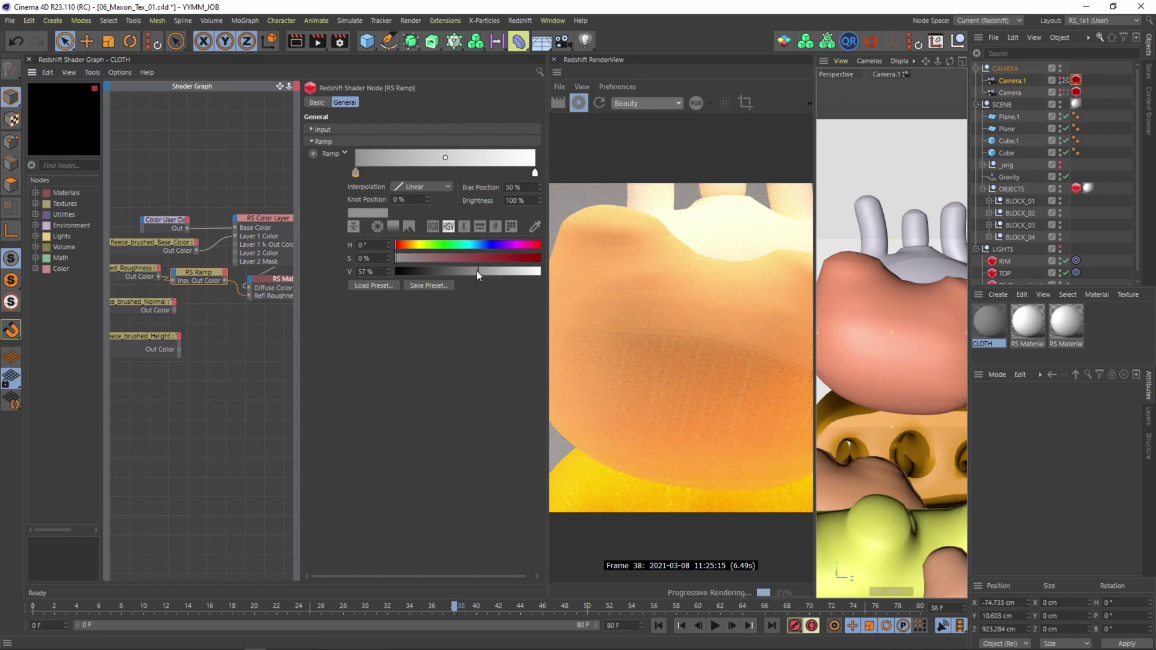
{"action": "left_click_drag", "start_coordinate": [478, 271], "coordinate": [393, 273]}
- Try the Ramp's white knot at 39% value, brighten it again and deselect the node
{"action": "left_click", "coordinate": [535, 173]}
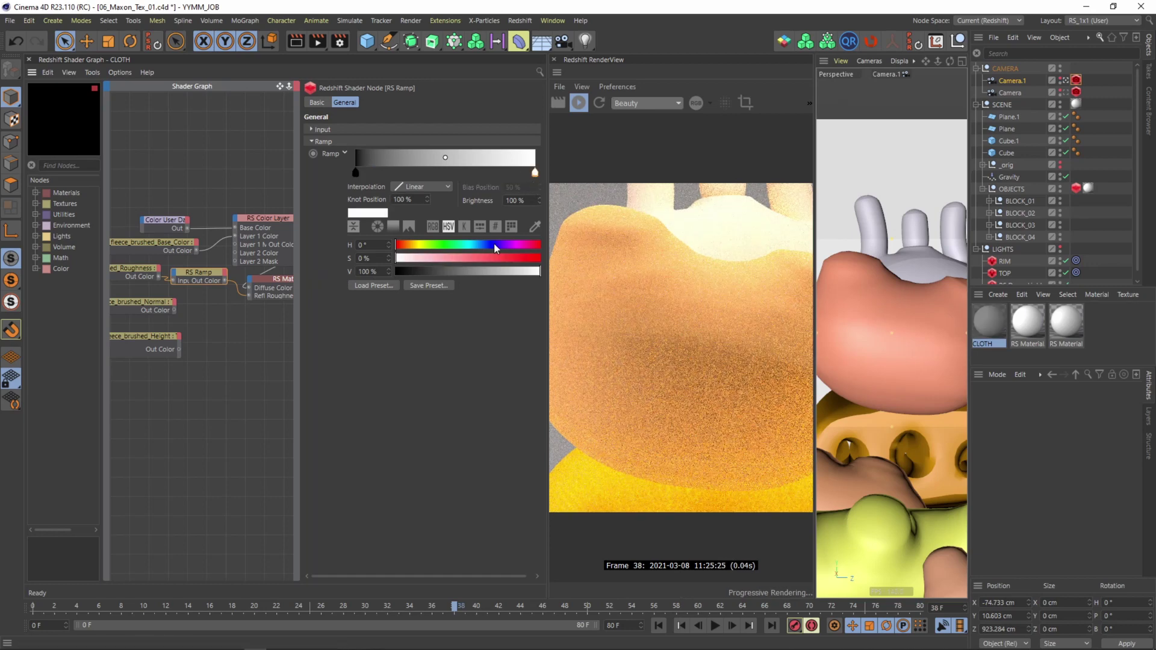
{"action": "left_click", "coordinate": [452, 271]}
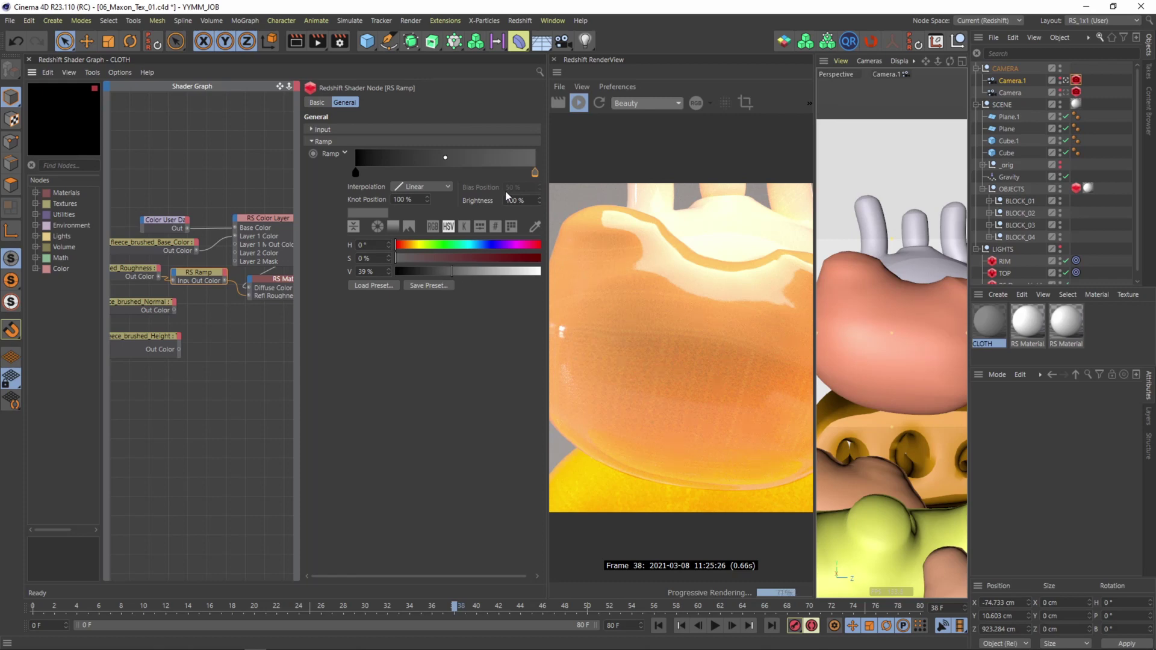
{"action": "left_click", "coordinate": [522, 277]}
{"action": "left_click", "coordinate": [228, 319]}
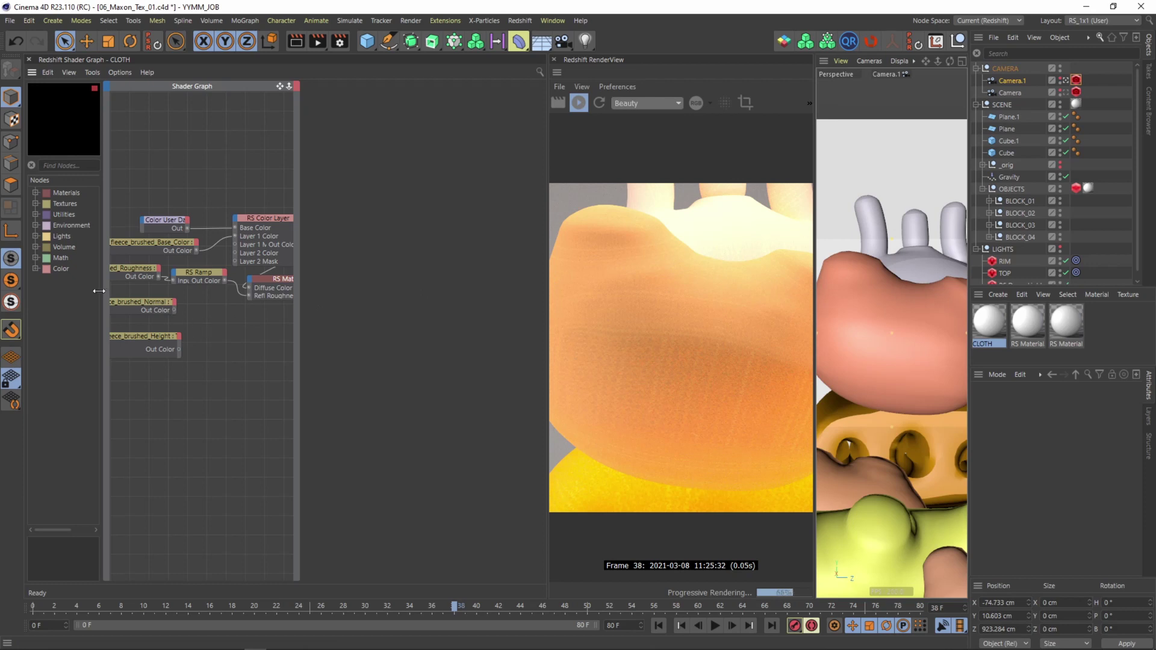
- Add a Bump Blender node and a Bump Map node, placing the Bump Map beside the Normal texture
{"action": "scroll", "coordinate": [175, 289], "scroll_direction": "down", "scroll_amount": 1}
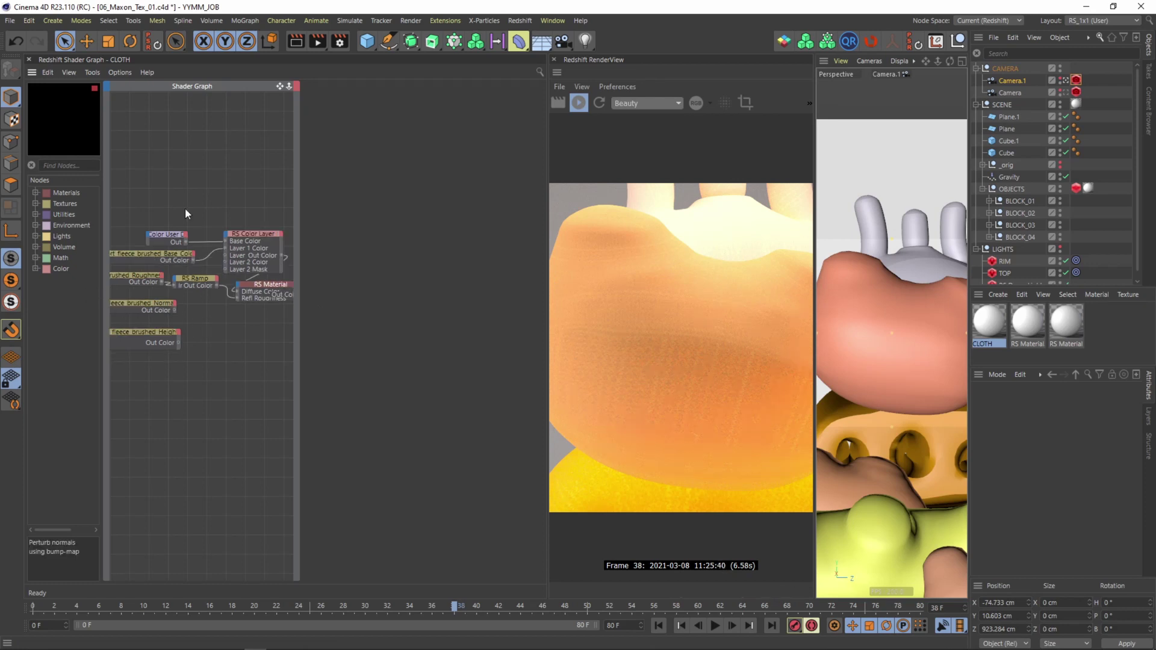
{"action": "key", "text": "Tab"}
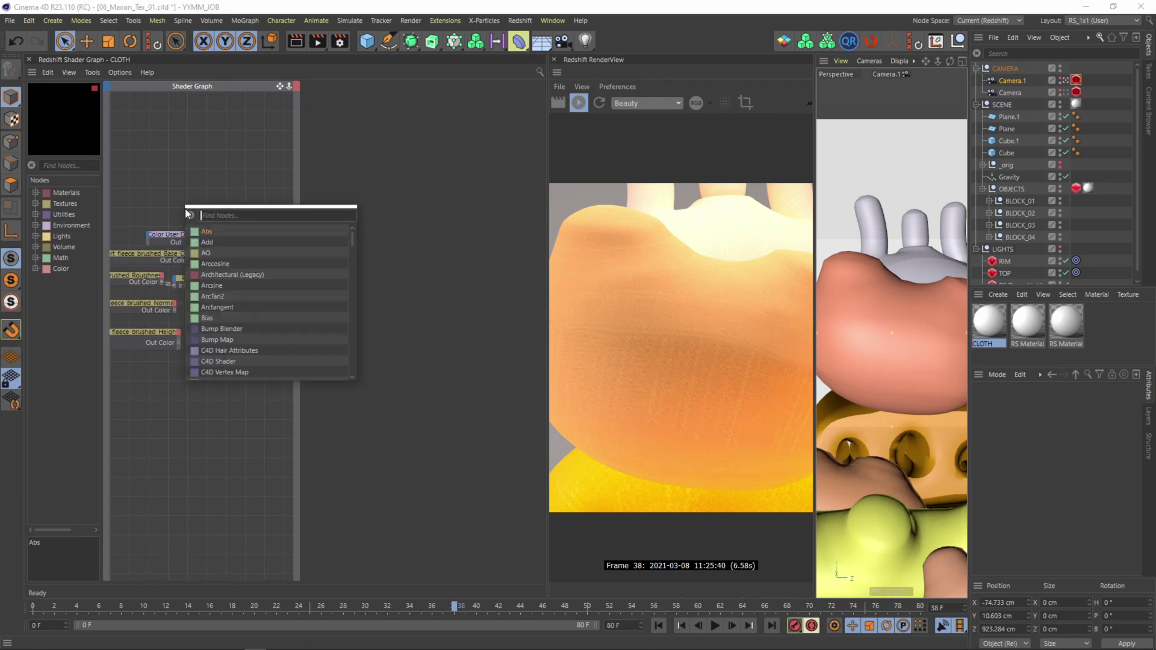
{"action": "type", "text": "bum"}
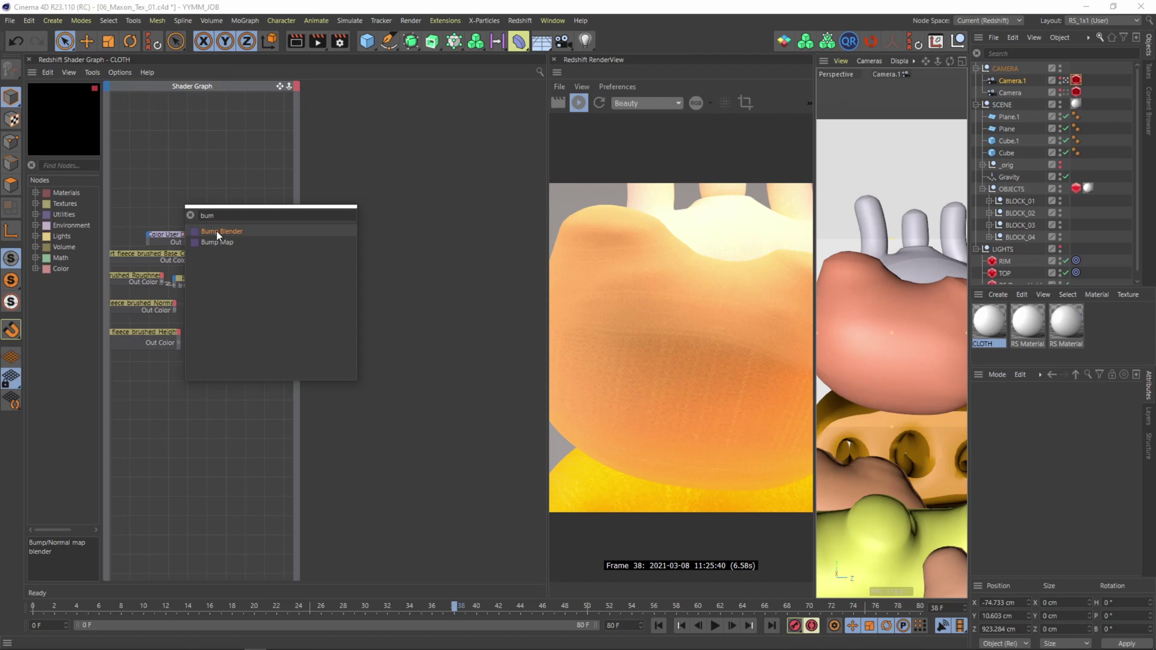
{"action": "left_click", "coordinate": [216, 231]}
{"action": "key", "text": "Tab"}
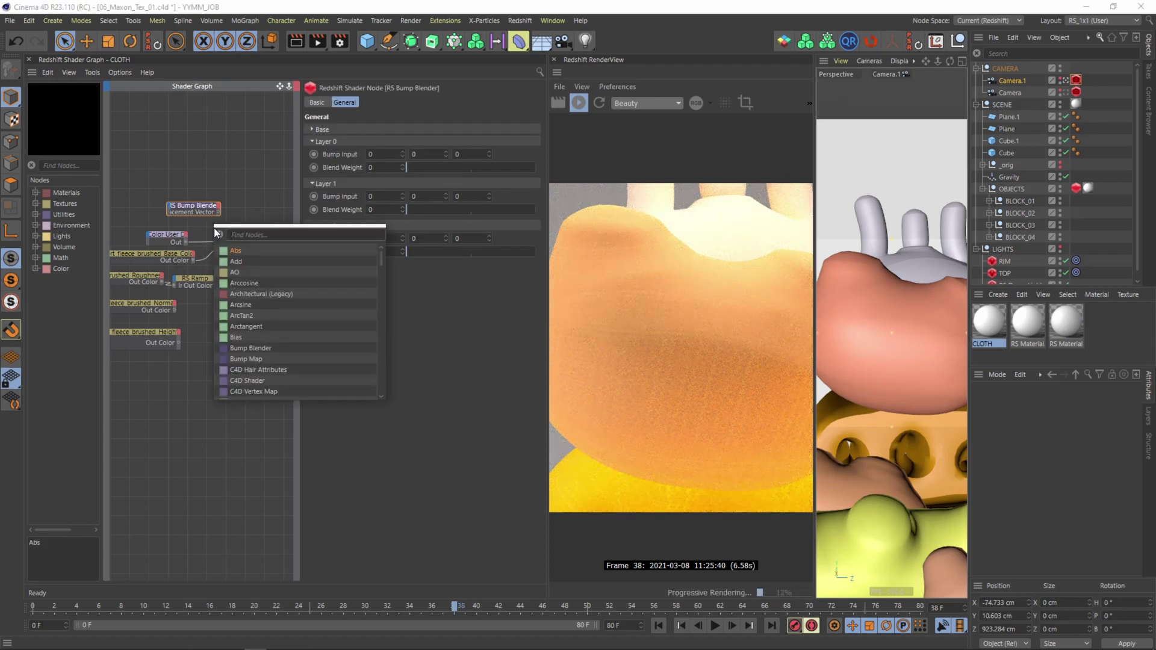
{"action": "type", "text": "bum"}
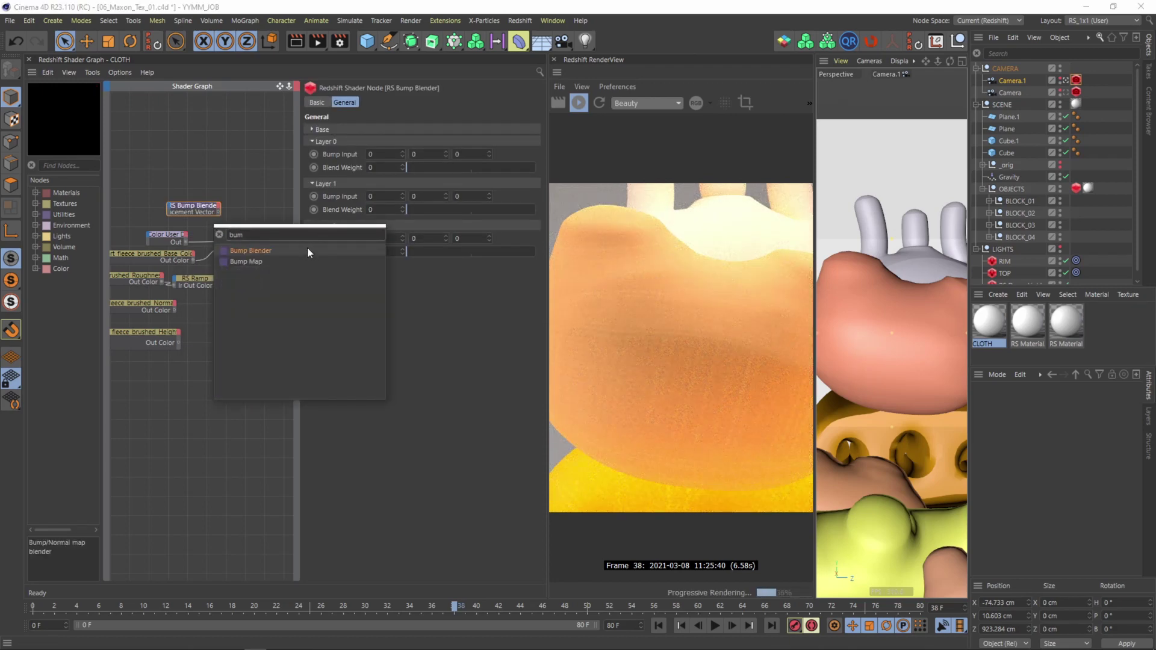
{"action": "left_click", "coordinate": [242, 261]}
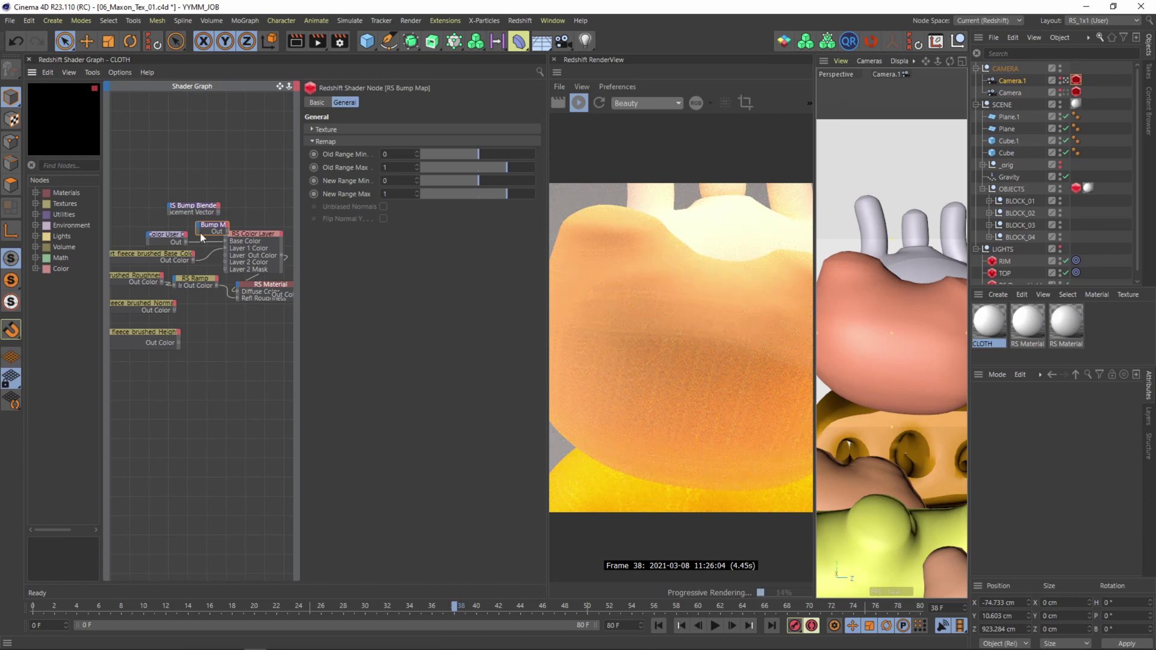
{"action": "left_click_drag", "start_coordinate": [209, 225], "coordinate": [199, 304]}
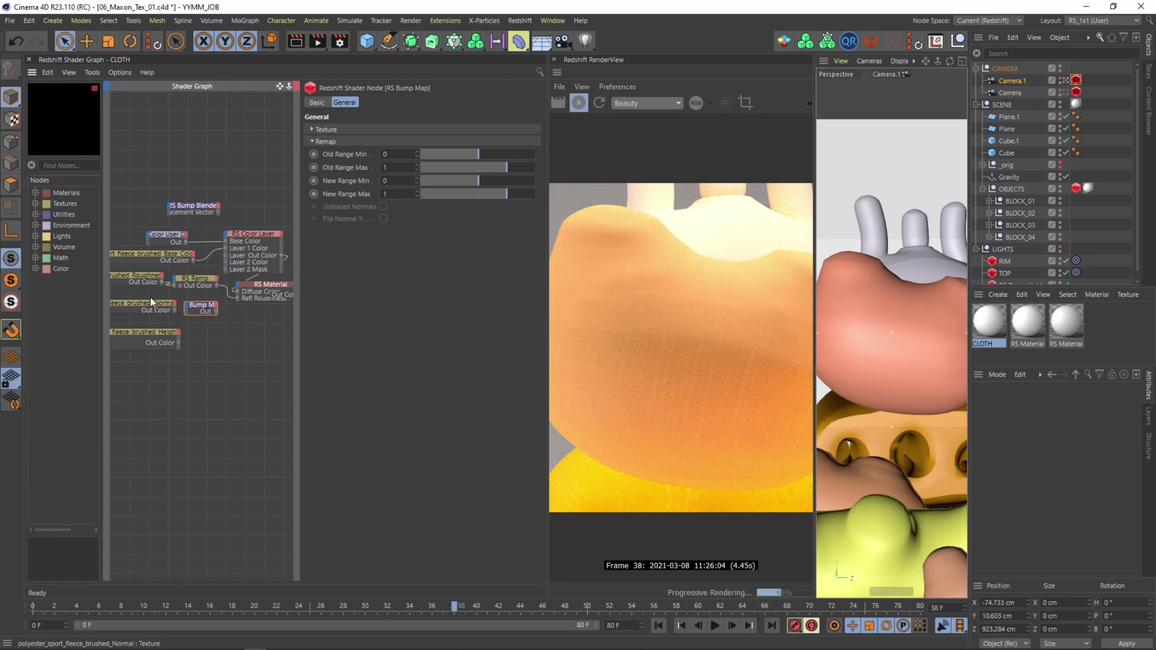
- Enable the Gamma Override in the Normal texture's image settings
{"action": "left_click", "coordinate": [144, 311]}
{"action": "left_click", "coordinate": [353, 103]}
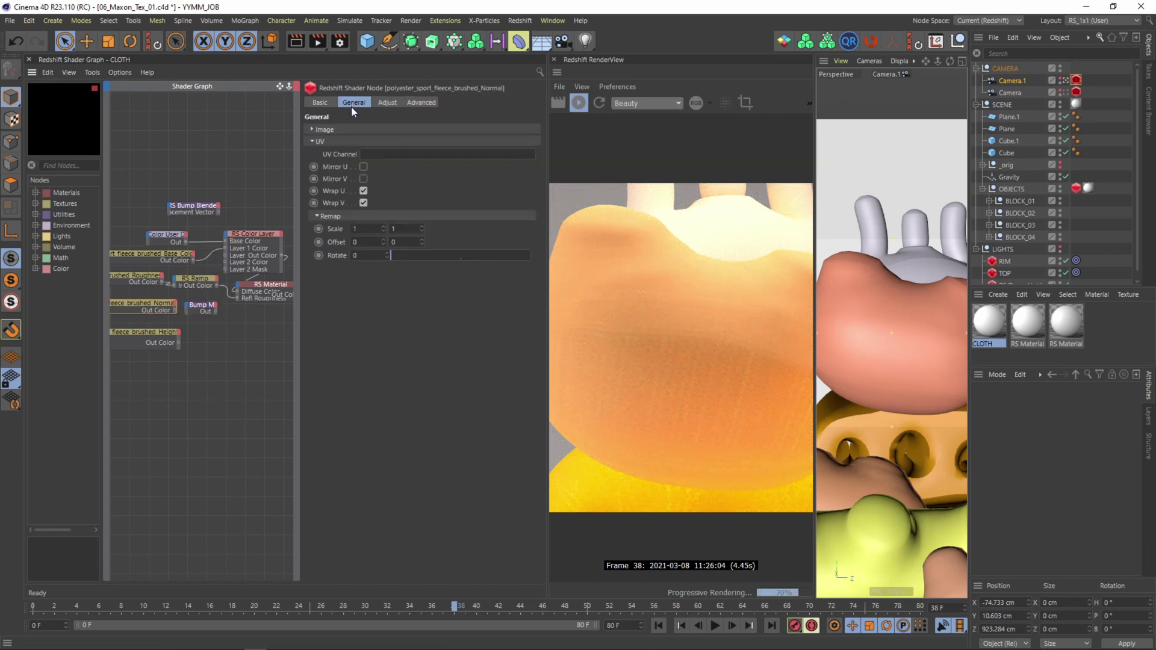
{"action": "left_click", "coordinate": [334, 131]}
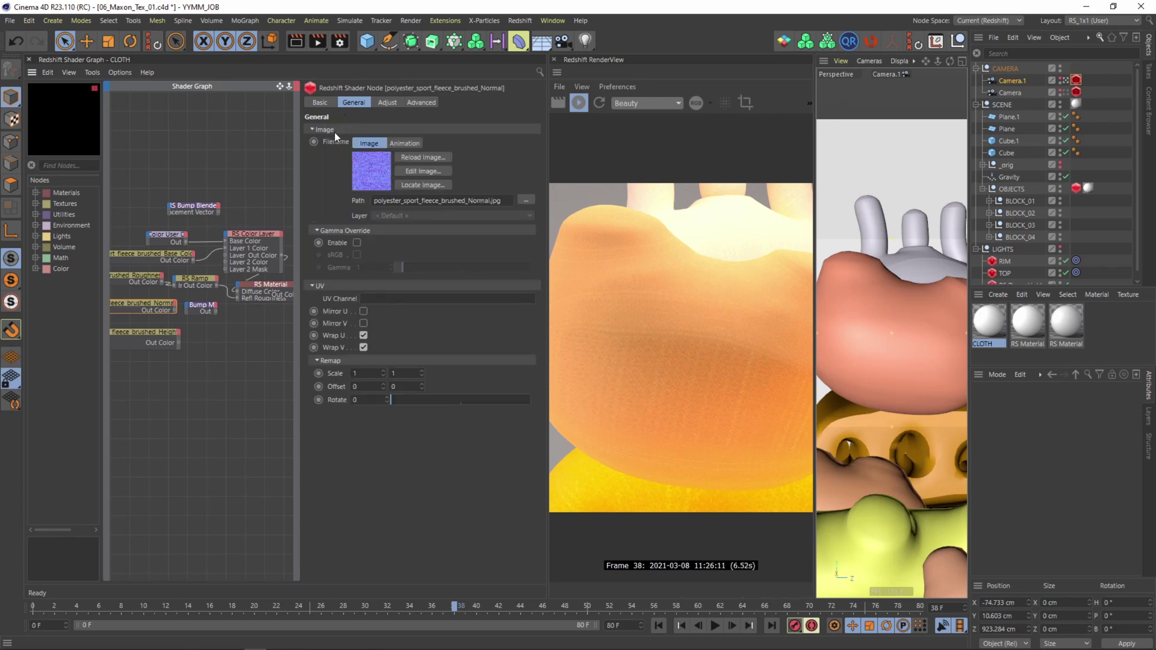
{"action": "left_click", "coordinate": [356, 242]}
- Connect the Normal texture's Out Color to the Bump Map's texture Input
{"action": "scroll", "coordinate": [181, 316], "scroll_direction": "up", "scroll_amount": 2}
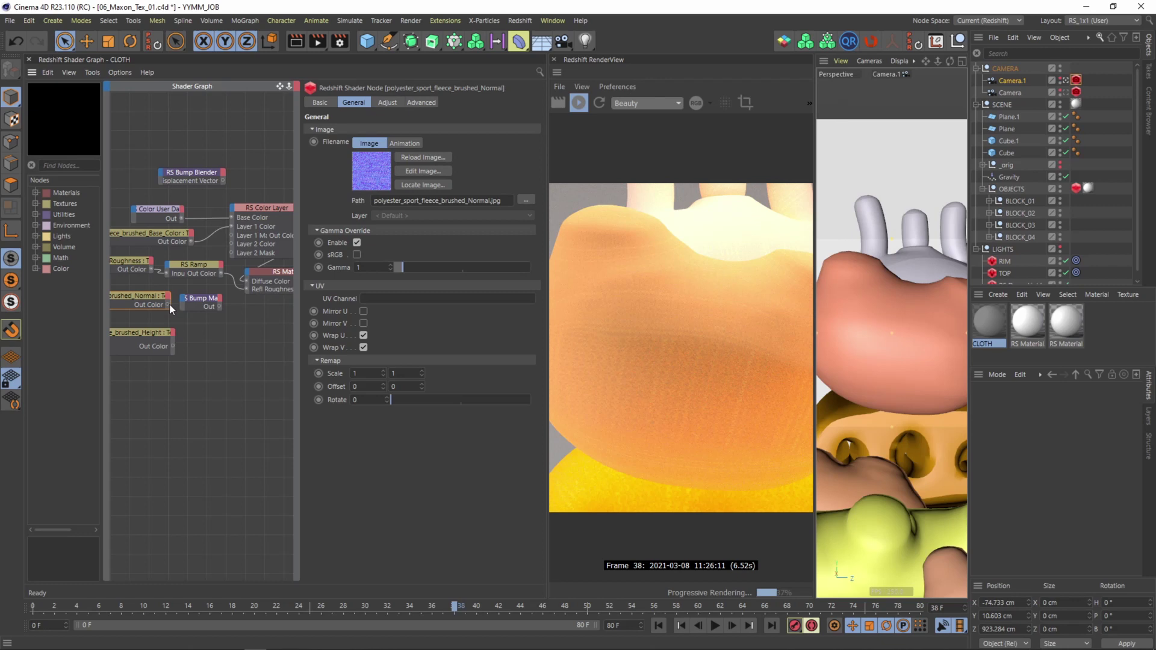
{"action": "left_click", "coordinate": [183, 296]}
{"action": "mouse_move", "coordinate": [194, 316]}
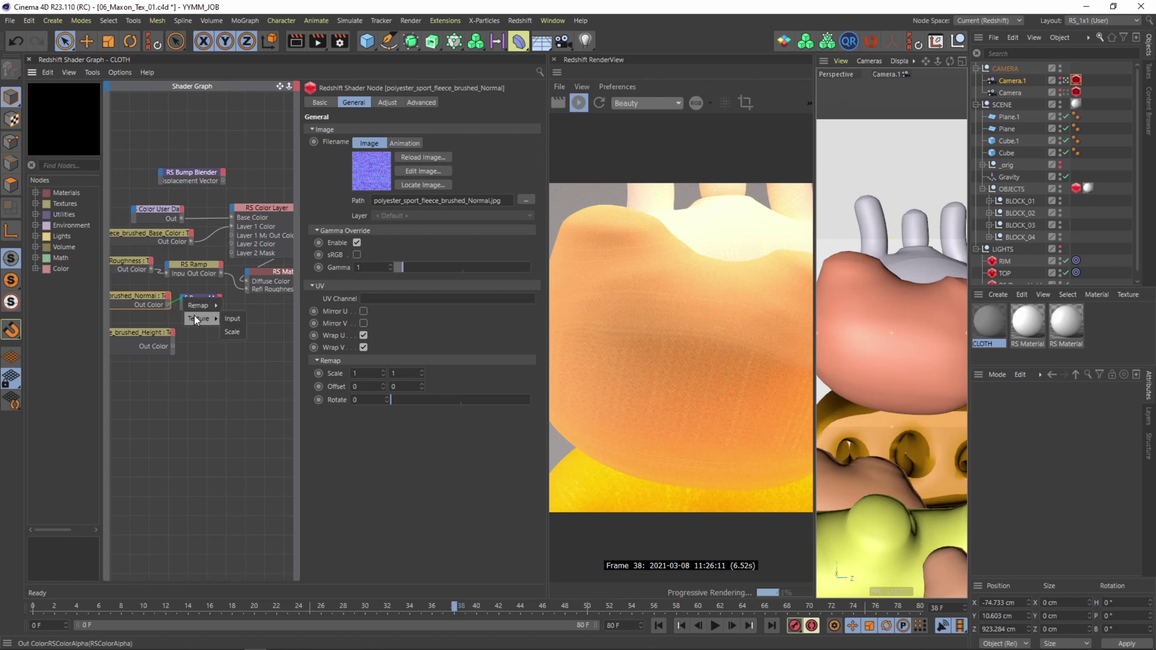
{"action": "left_click", "coordinate": [233, 317]}
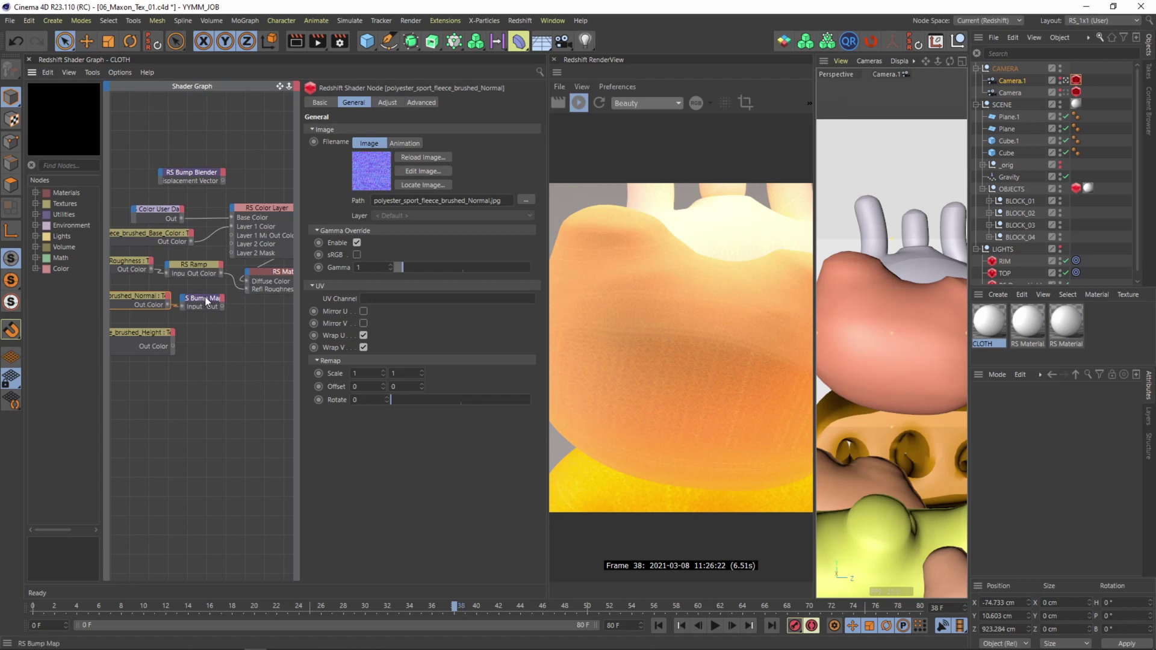
- Set the Bump Map's Input Map Type to Tangent-Space Normal
{"action": "left_click_drag", "start_coordinate": [205, 296], "coordinate": [204, 292]}
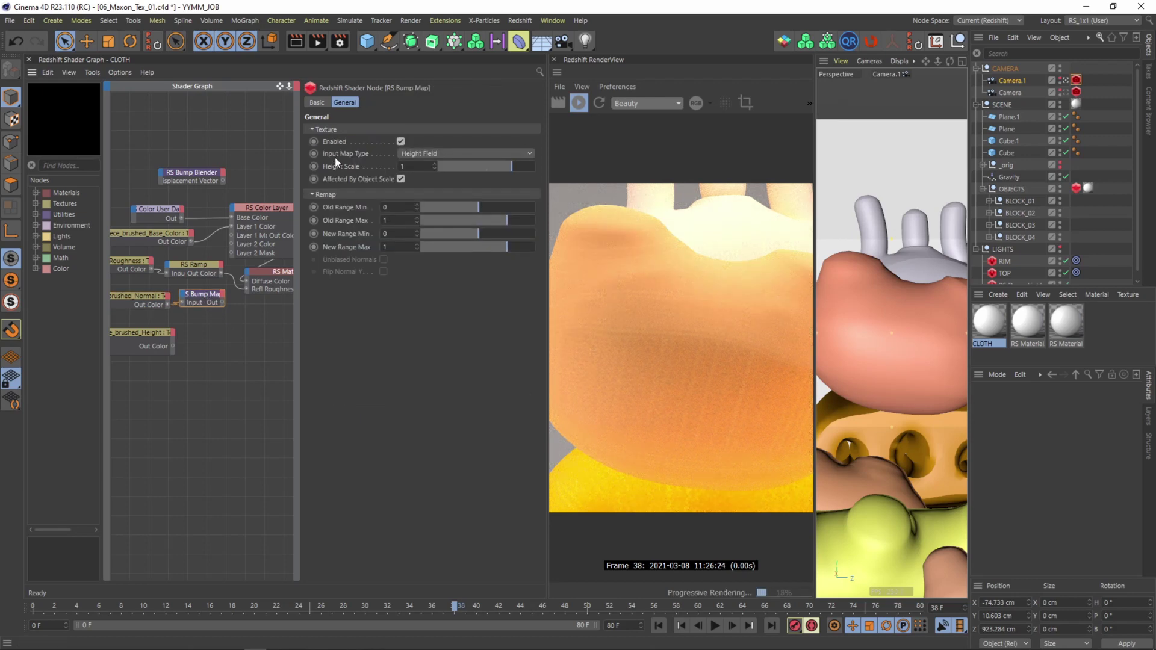
{"action": "left_click", "coordinate": [404, 154]}
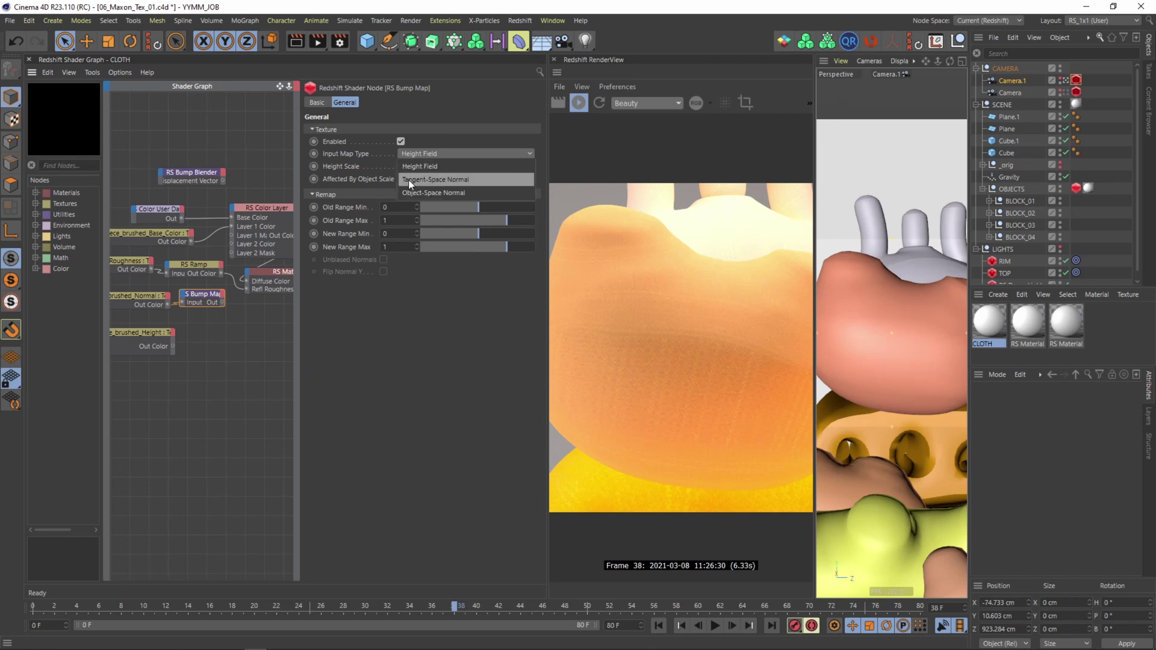
{"action": "left_click", "coordinate": [408, 181]}
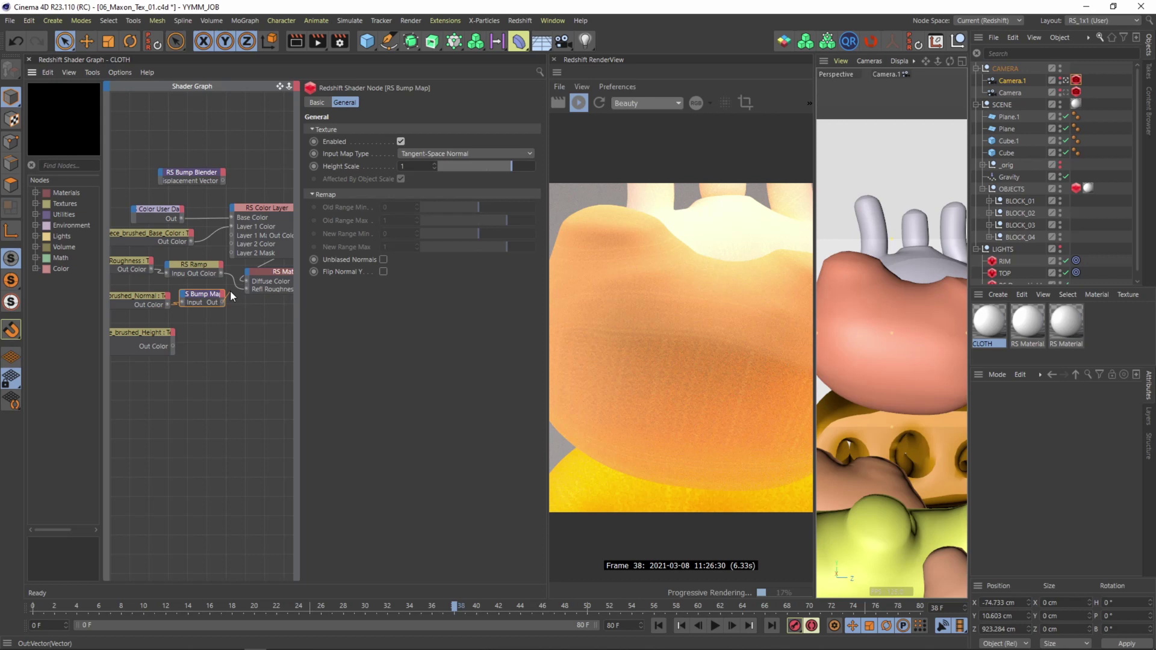
- Connect the Bump Map's Out to the RS Material's overall Bump Input
{"action": "left_click_drag", "start_coordinate": [248, 270], "coordinate": [248, 273]}
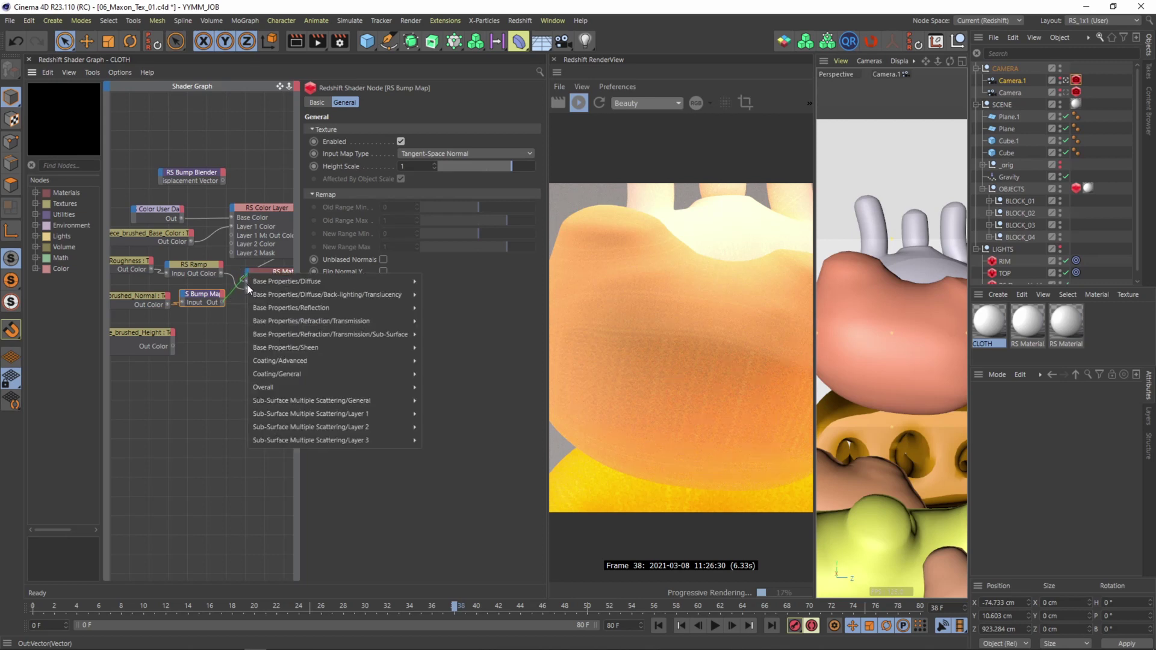
{"action": "mouse_move", "coordinate": [281, 387]}
{"action": "left_click", "coordinate": [454, 426]}
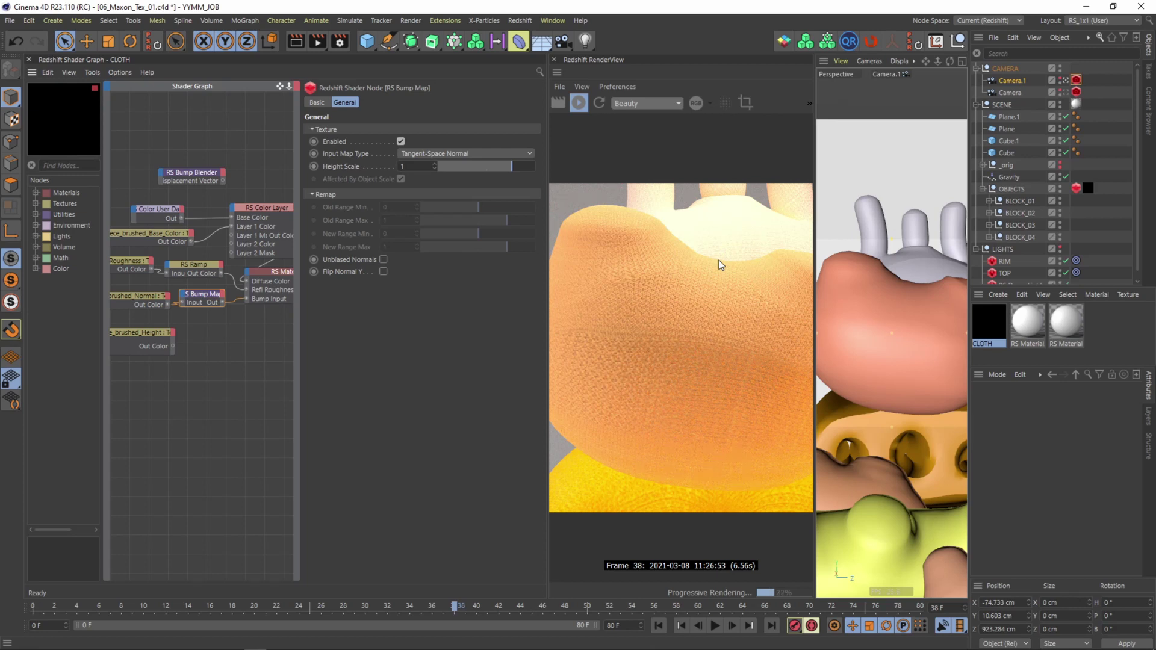
- Set the Remap Scale of all four fleece textures together, trying 2 and settling on 1.5
{"action": "middle_click_drag", "start_coordinate": [190, 319], "coordinate": [236, 319]}
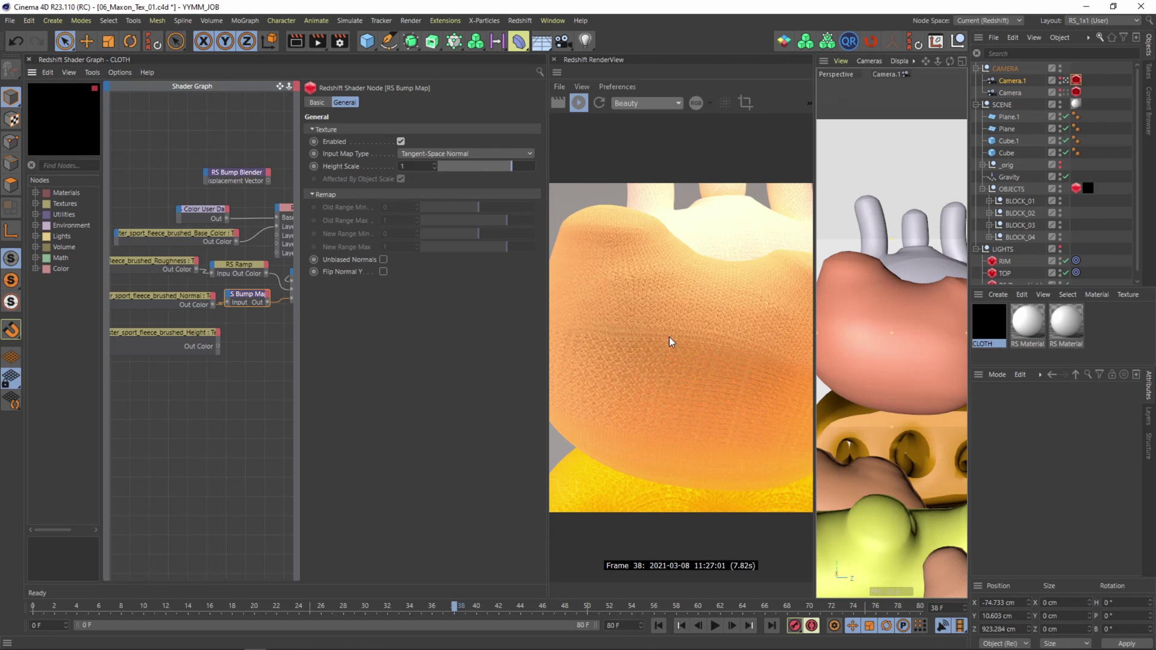
{"action": "left_click_drag", "start_coordinate": [153, 276], "coordinate": [153, 378]}
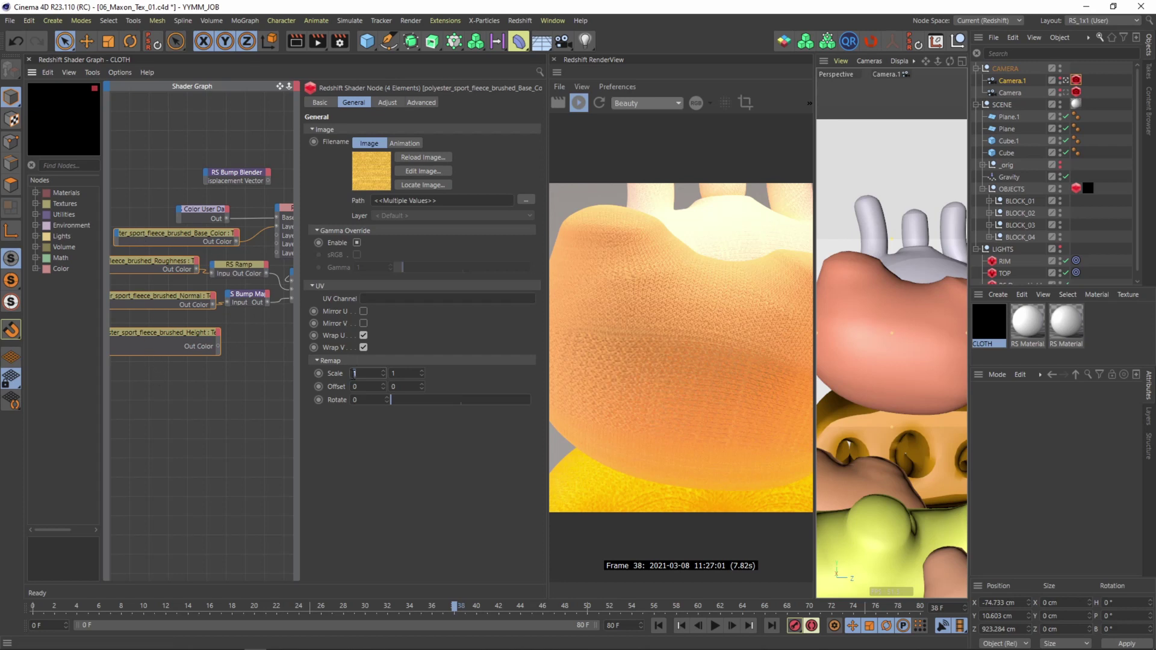
{"action": "left_click", "coordinate": [354, 373]}
{"action": "type", "text": "2"}
{"action": "key", "text": "Return"}
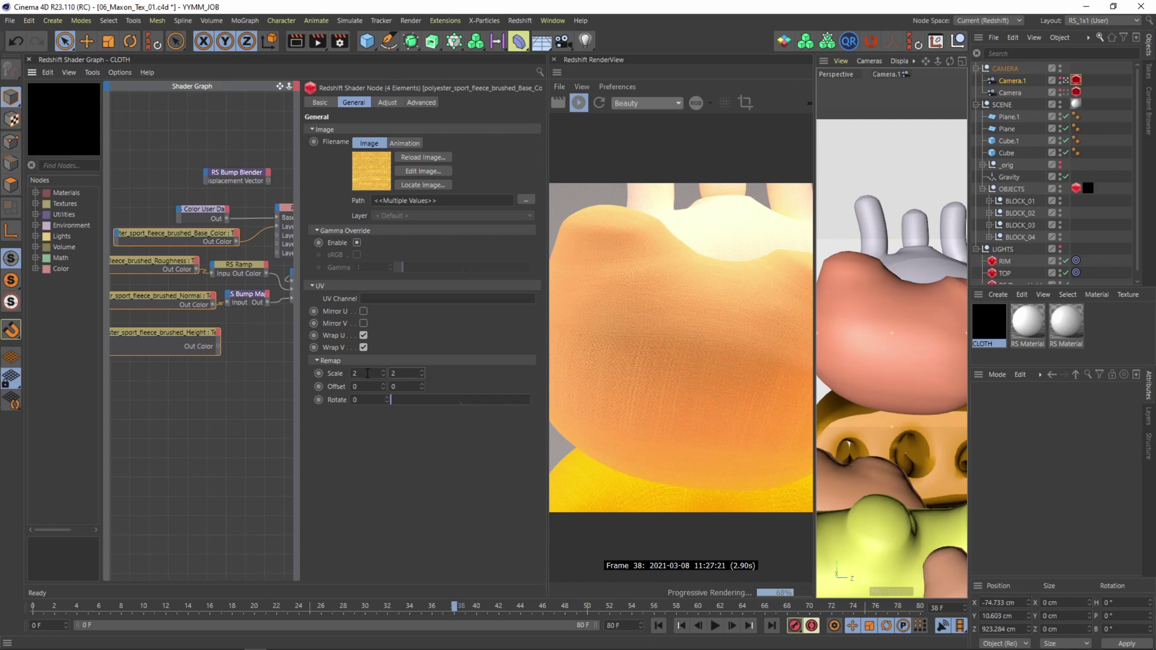
{"action": "left_click", "coordinate": [349, 374]}
{"action": "type", "text": "1.5"}
{"action": "key", "text": "Return"}
{"action": "left_click", "coordinate": [214, 377]}
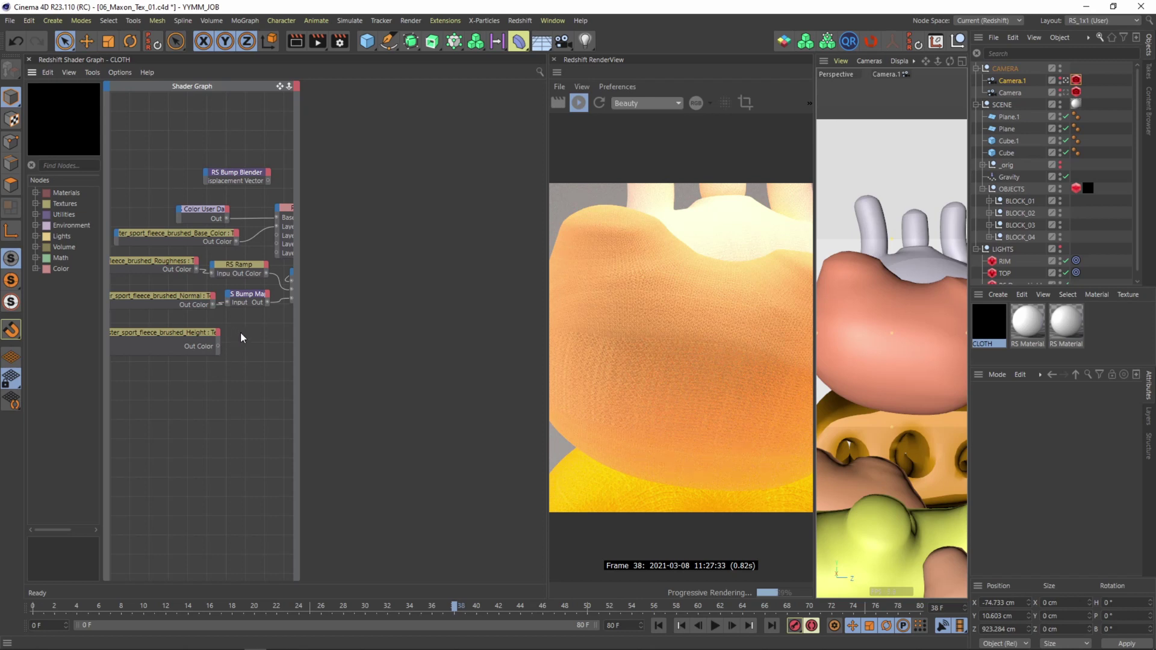
- Place the Bump Blender below the Bump Map, and shift the Height and Normal textures away to free space between them
{"action": "scroll", "coordinate": [240, 332], "scroll_direction": "down", "scroll_amount": 2}
{"action": "left_click", "coordinate": [190, 207]}
{"action": "mouse_move", "coordinate": [208, 311]}
{"action": "left_mouse_down"}
{"action": "mouse_move", "coordinate": [225, 317]}
{"action": "mouse_move", "coordinate": [203, 323]}
{"action": "left_mouse_up"}
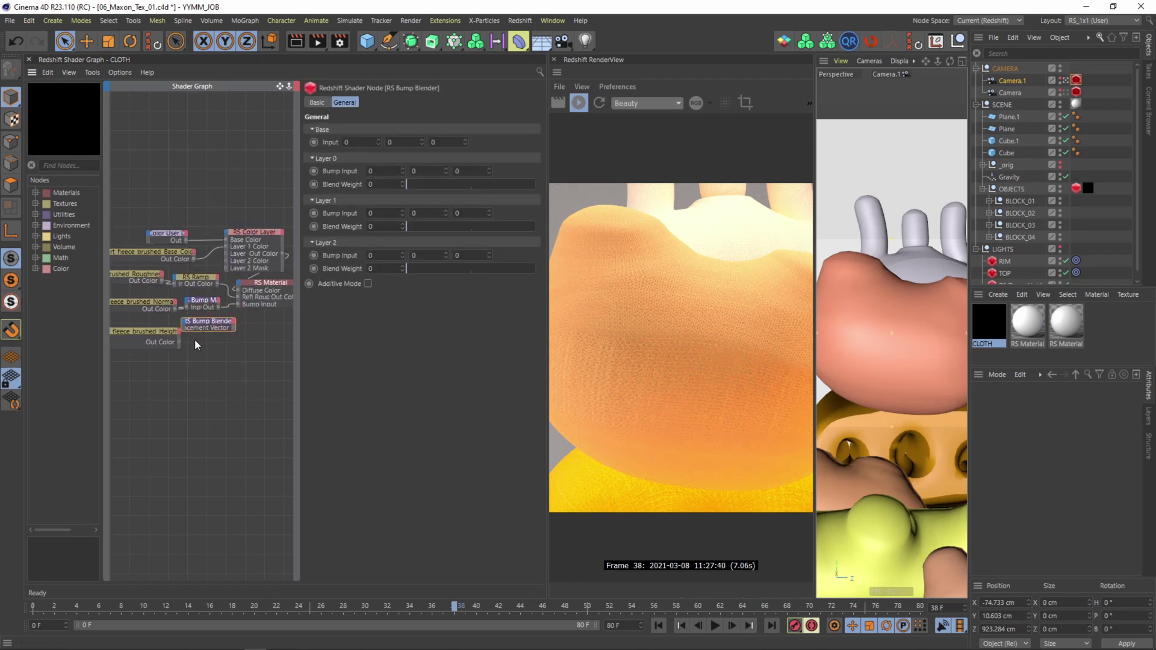
{"action": "scroll", "coordinate": [194, 338], "scroll_direction": "up", "scroll_amount": 2}
{"action": "left_click", "coordinate": [183, 330]}
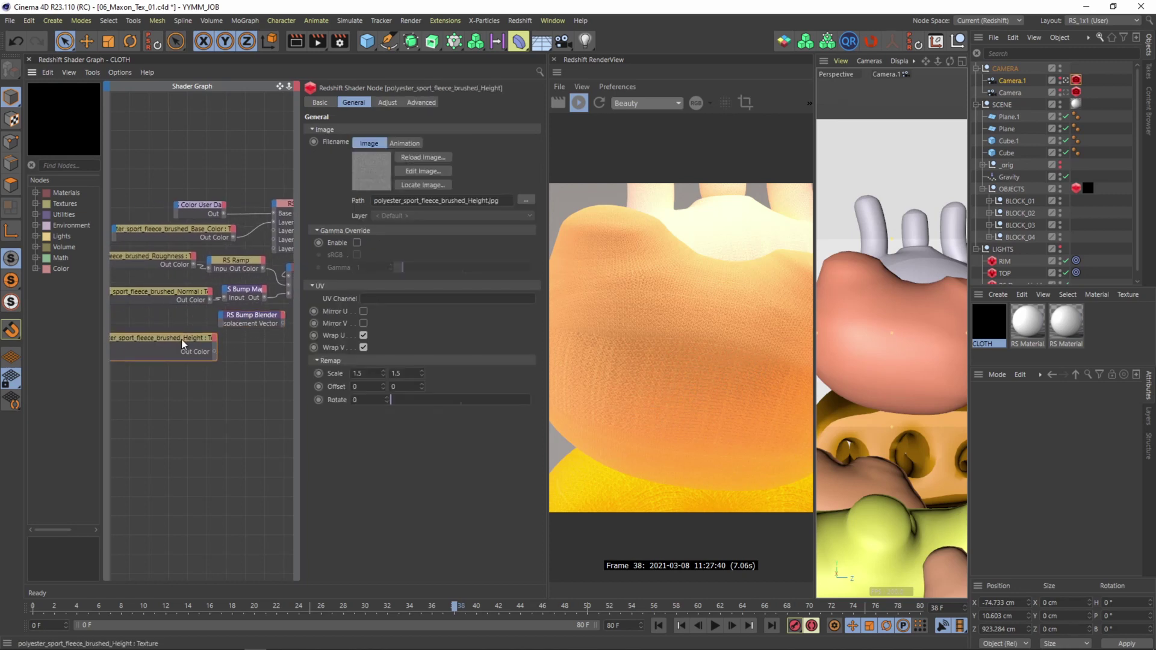
{"action": "left_click_drag", "start_coordinate": [182, 338], "coordinate": [182, 385]}
{"action": "left_click_drag", "start_coordinate": [179, 298], "coordinate": [147, 294]}
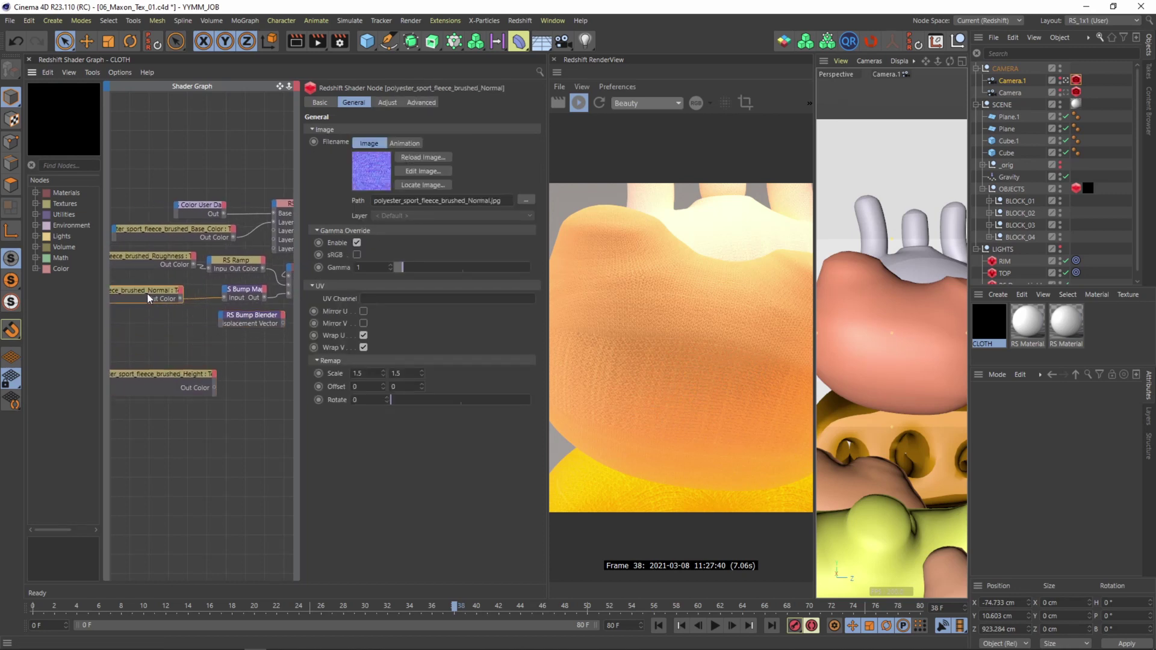
{"action": "left_click", "coordinate": [165, 322]}
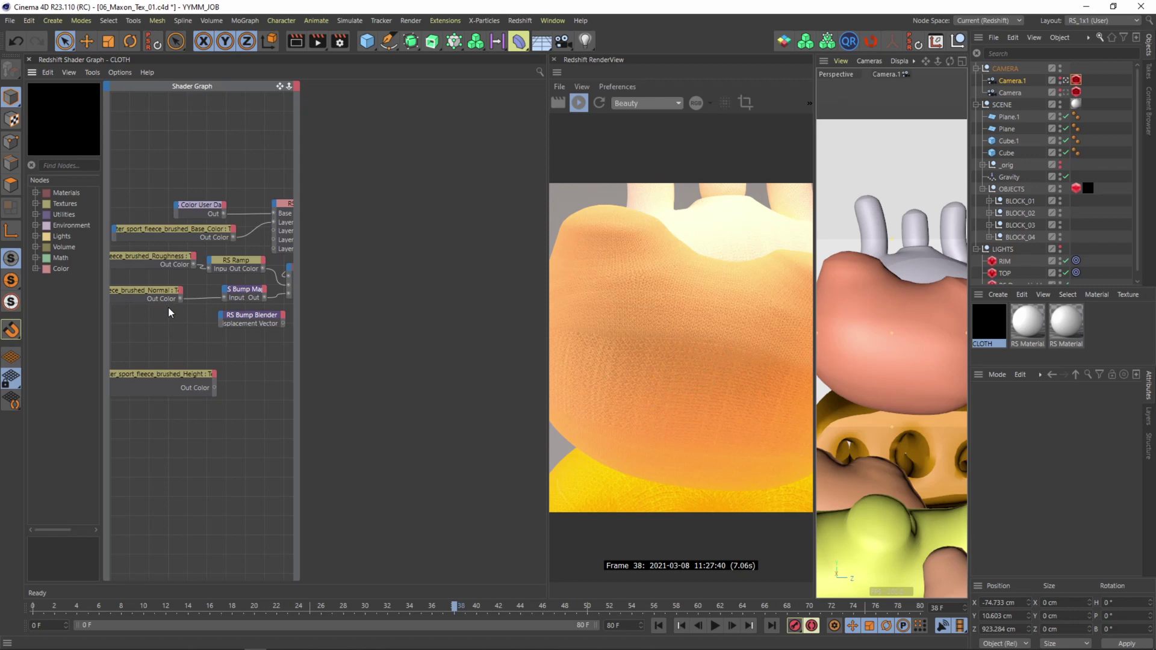
- Add a Maxon Noise node below the Normal texture and place a copy of the Bump Map between it and the Bump Blender
{"action": "key", "text": "shift+c"}
{"action": "type", "text": "max"}
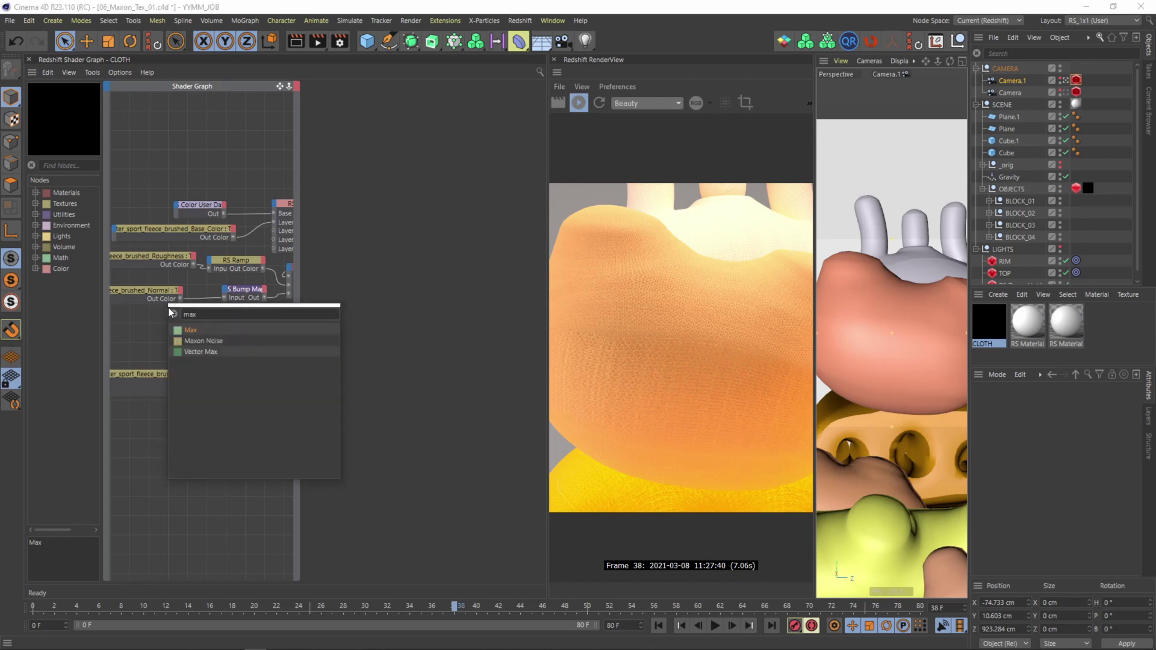
{"action": "type", "text": "on"}
{"action": "key", "text": "Return"}
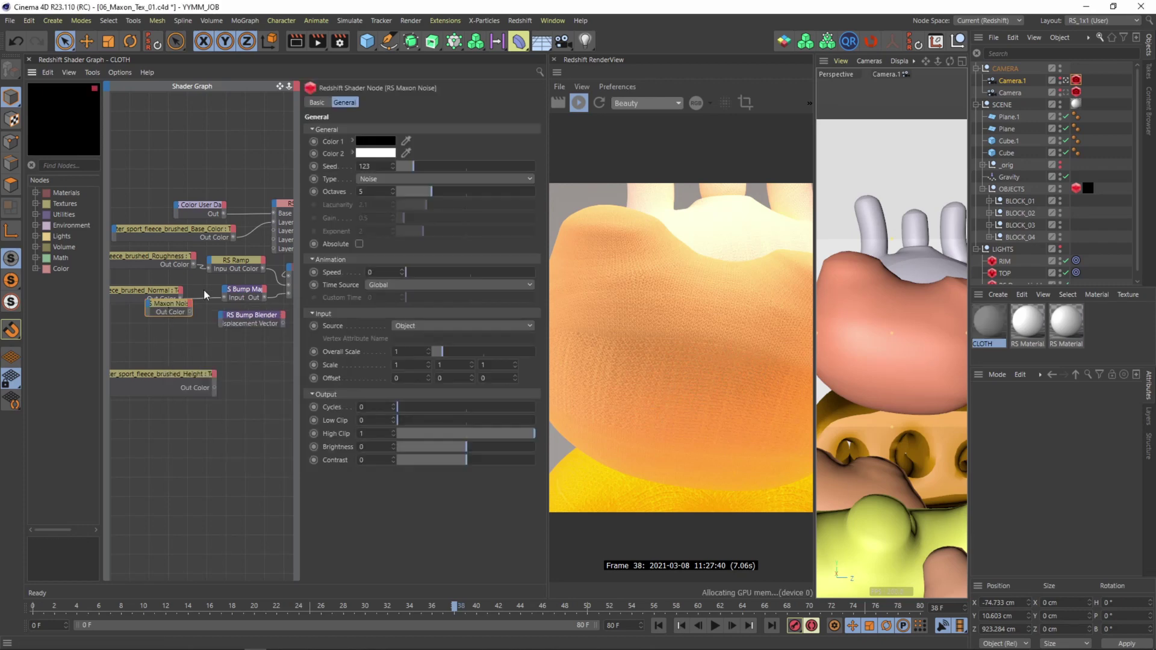
{"action": "left_click_drag", "start_coordinate": [164, 308], "coordinate": [152, 314]}
{"action": "left_click_drag", "start_coordinate": [235, 293], "coordinate": [150, 314]}
{"action": "left_click", "coordinate": [156, 316]}
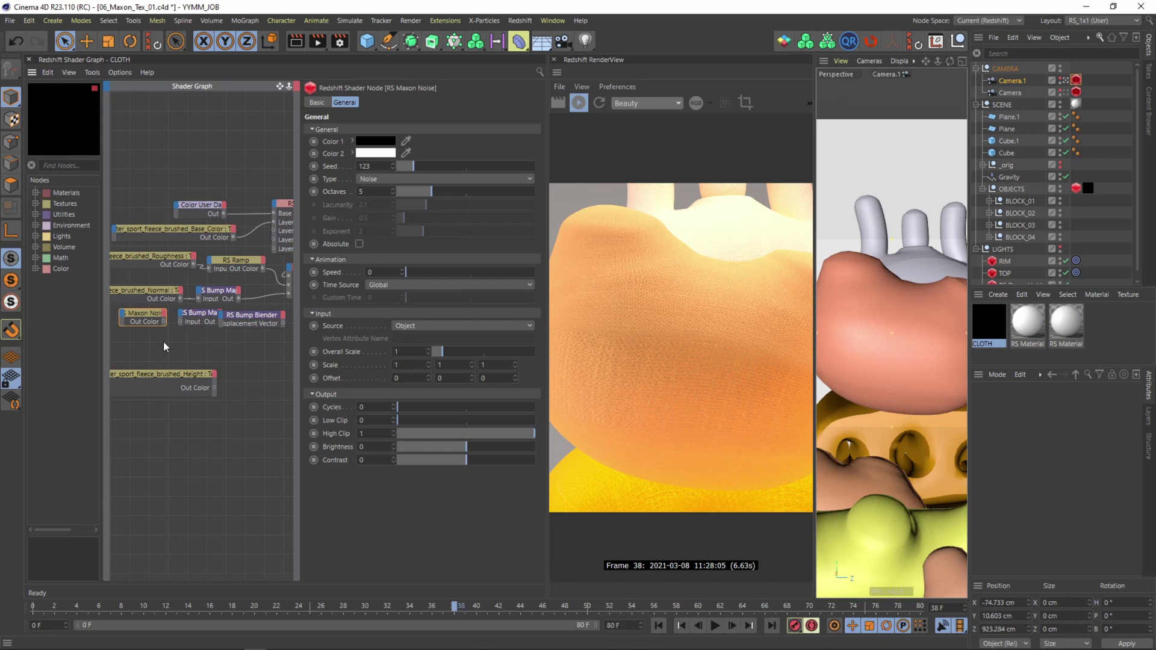
{"action": "left_click", "coordinate": [246, 315]}
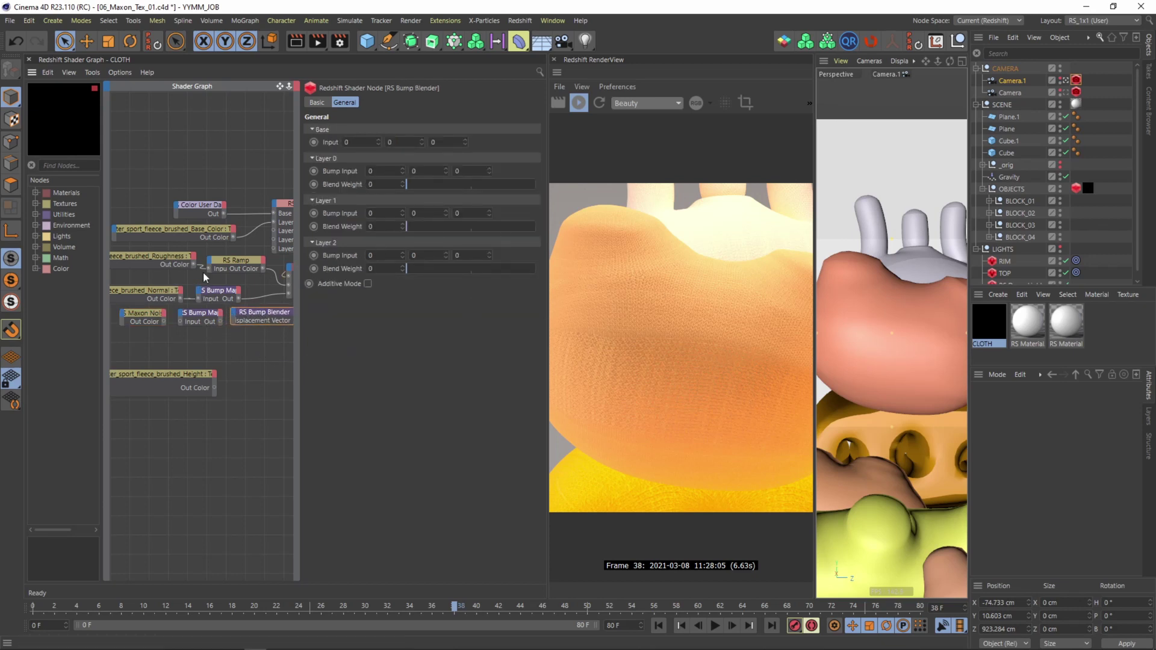
- Connect the Maxon Noise to the copied Bump Map's Input and set that node's Input Map Type to Height Field
{"action": "left_click_drag", "start_coordinate": [164, 321], "coordinate": [180, 313]}
{"action": "left_click", "coordinate": [237, 335]}
{"action": "left_click", "coordinate": [194, 316]}
{"action": "left_click", "coordinate": [422, 154]}
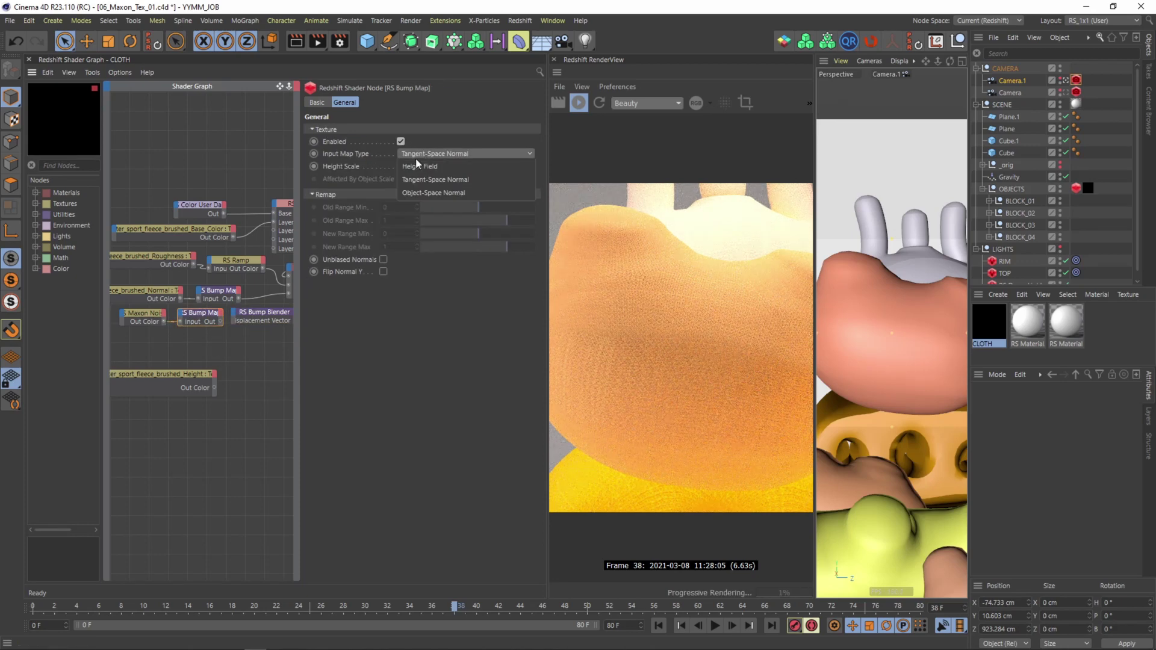
{"action": "left_click", "coordinate": [417, 166]}
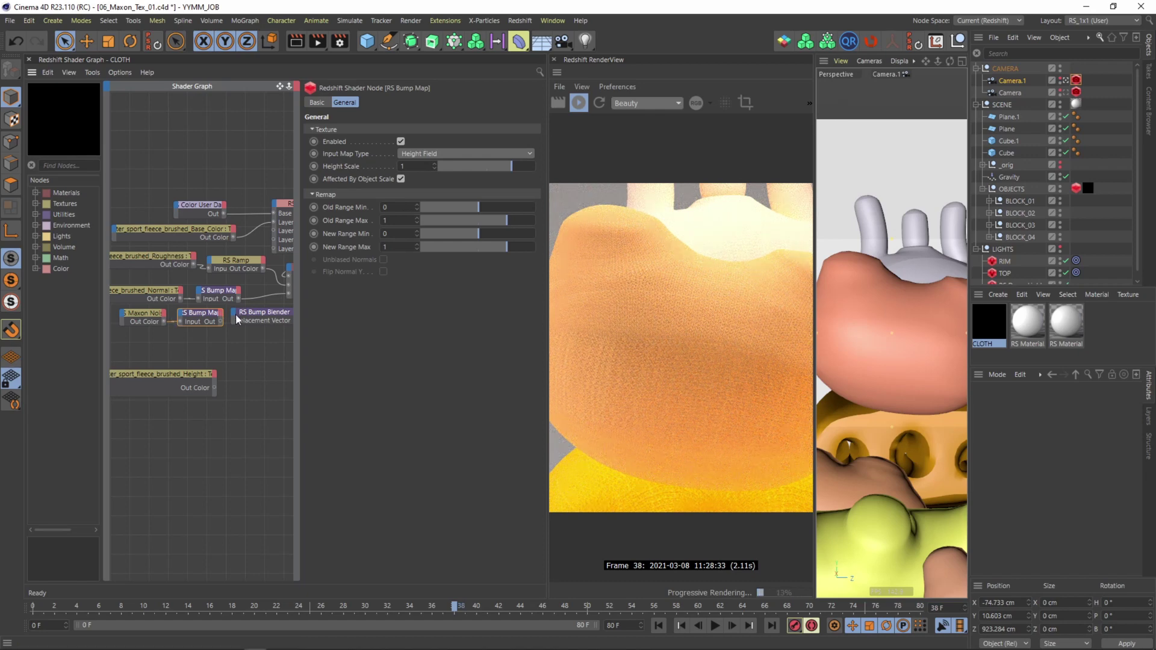
- Connect the normal Bump Map to the Bump Blender's Base Input and the noise Bump Map to its Layer 0 Bump Input
{"action": "middle_click_drag", "start_coordinate": [241, 294], "coordinate": [222, 281], "text": "alt"}
{"action": "right_click_drag", "start_coordinate": [222, 280], "coordinate": [262, 267], "text": "alt"}
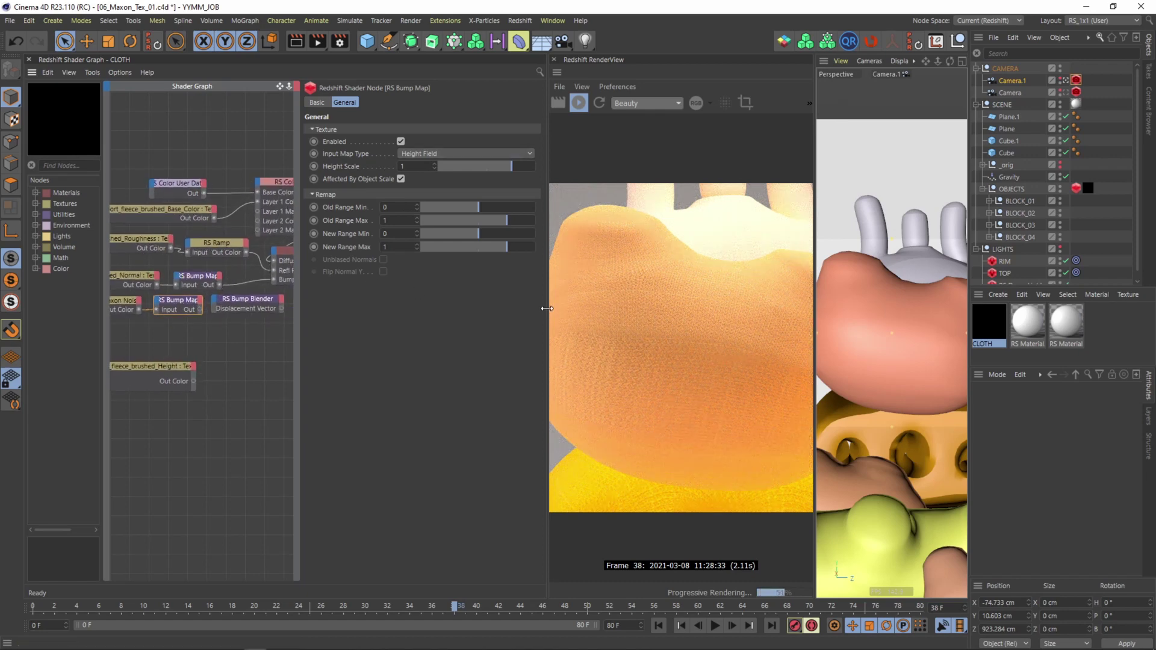
{"action": "left_click_drag", "start_coordinate": [547, 308], "coordinate": [618, 309]}
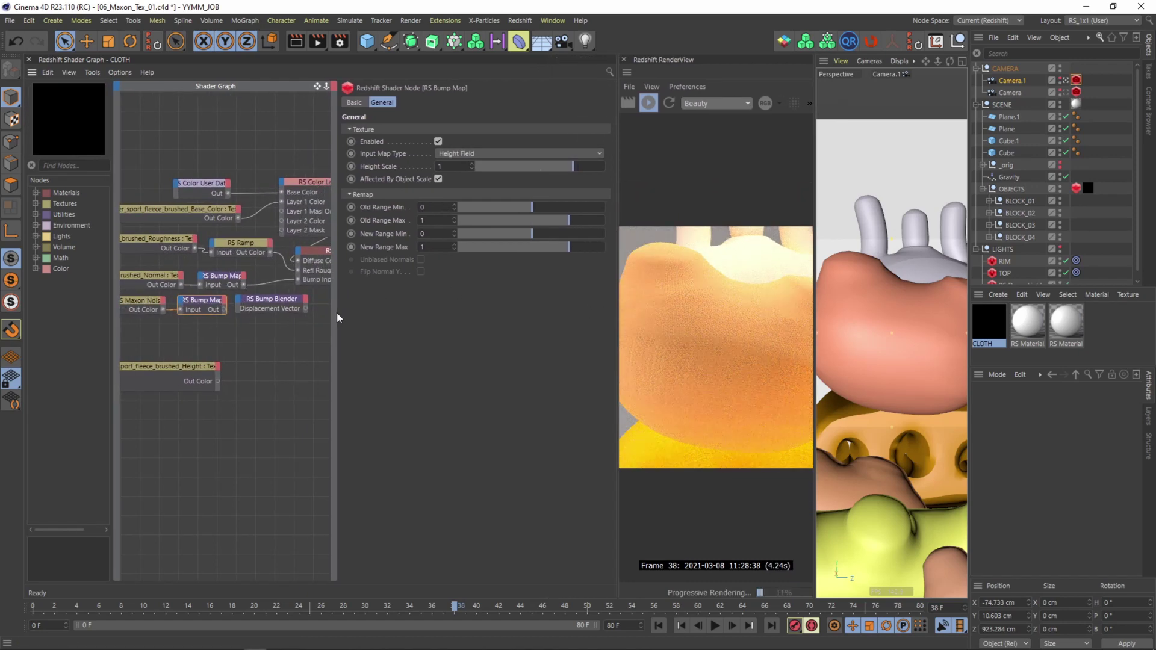
{"action": "left_click_drag", "start_coordinate": [338, 313], "coordinate": [389, 310]}
{"action": "left_click", "coordinate": [364, 306]}
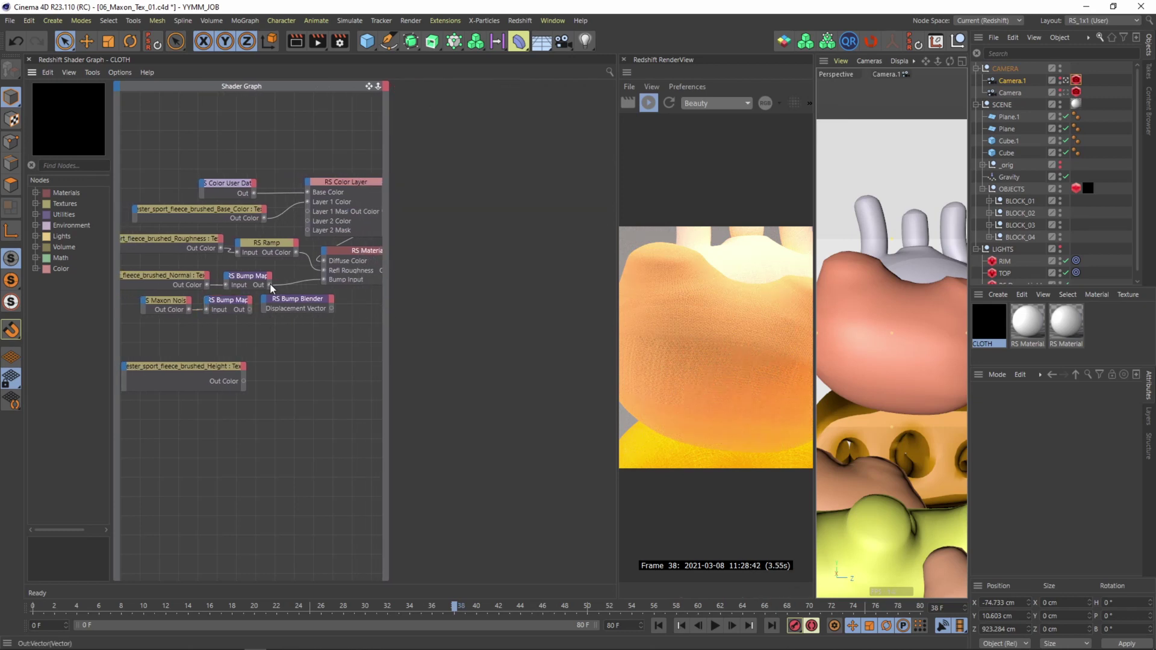
{"action": "left_click_drag", "start_coordinate": [266, 305], "coordinate": [264, 308]}
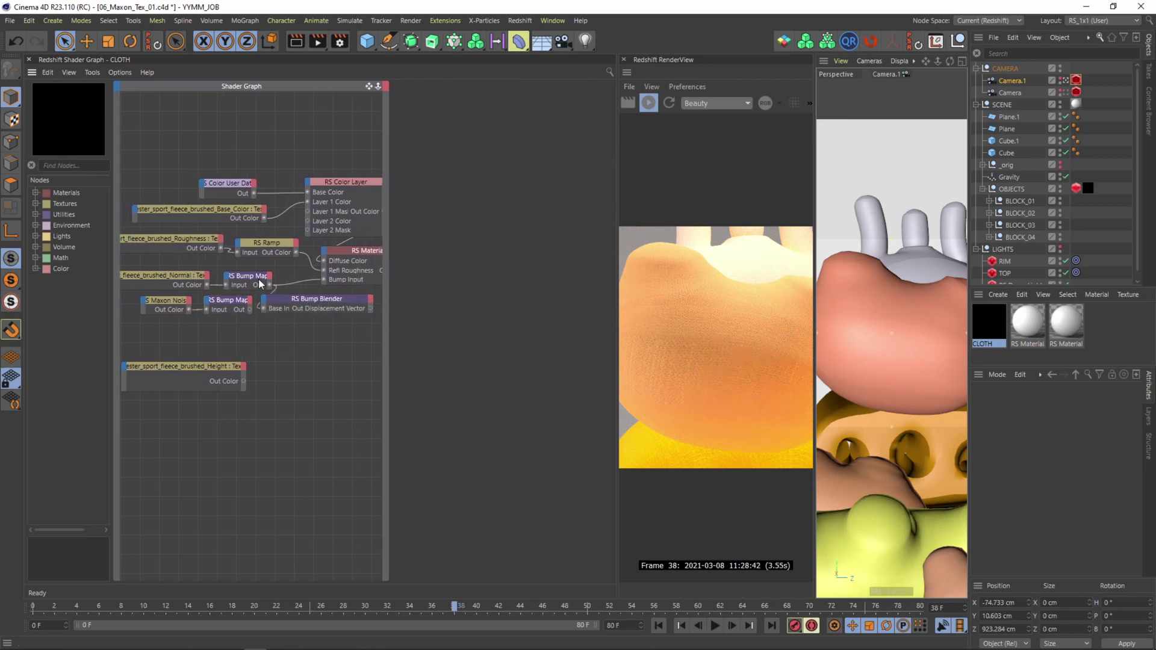
{"action": "left_click_drag", "start_coordinate": [264, 297], "coordinate": [265, 299]}
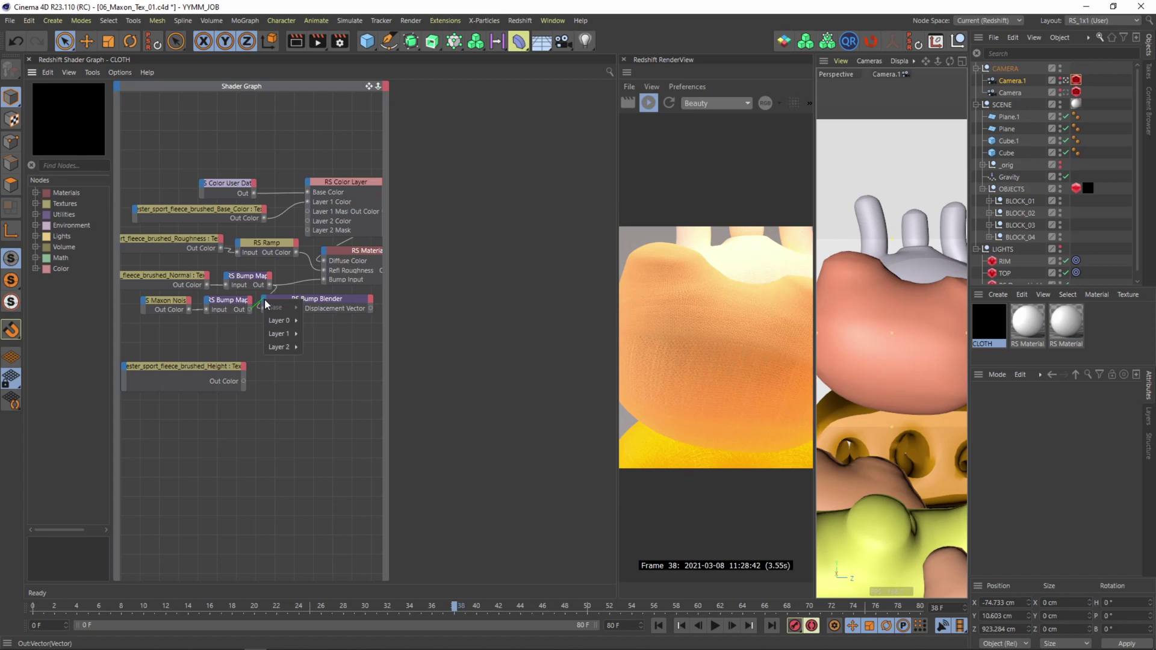
{"action": "mouse_move", "coordinate": [273, 319]}
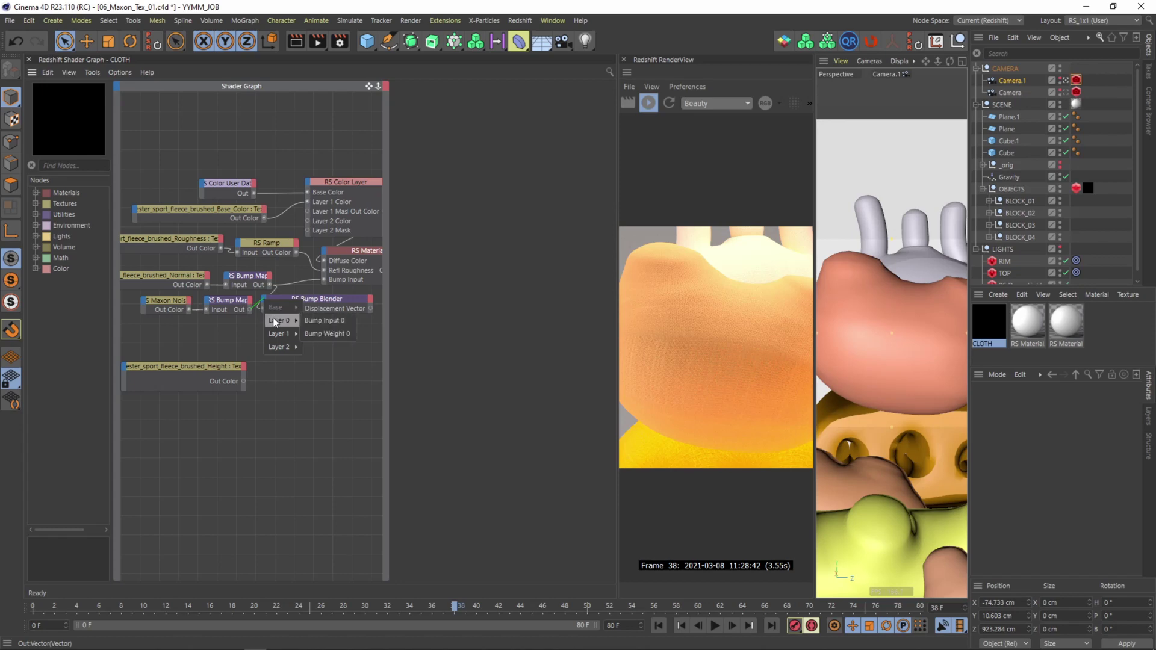
{"action": "left_click", "coordinate": [326, 321]}
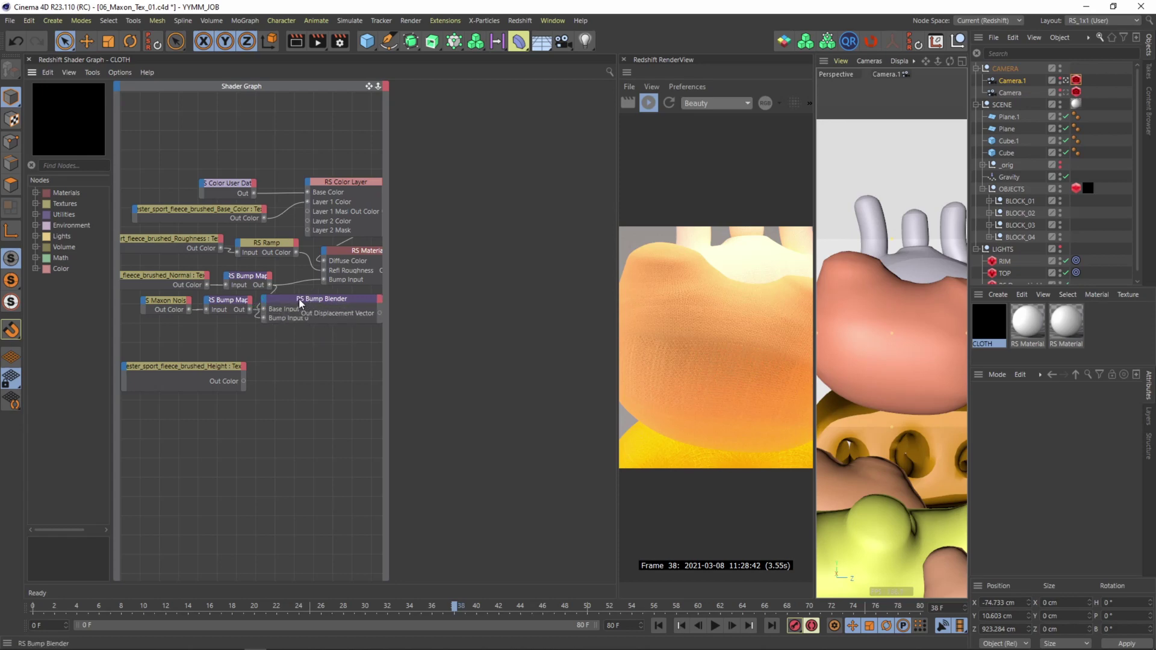
- Set the Bump Blender's Layer 0 Blend Weight to 1 and enable Additive Mode
{"action": "left_click", "coordinate": [294, 298]}
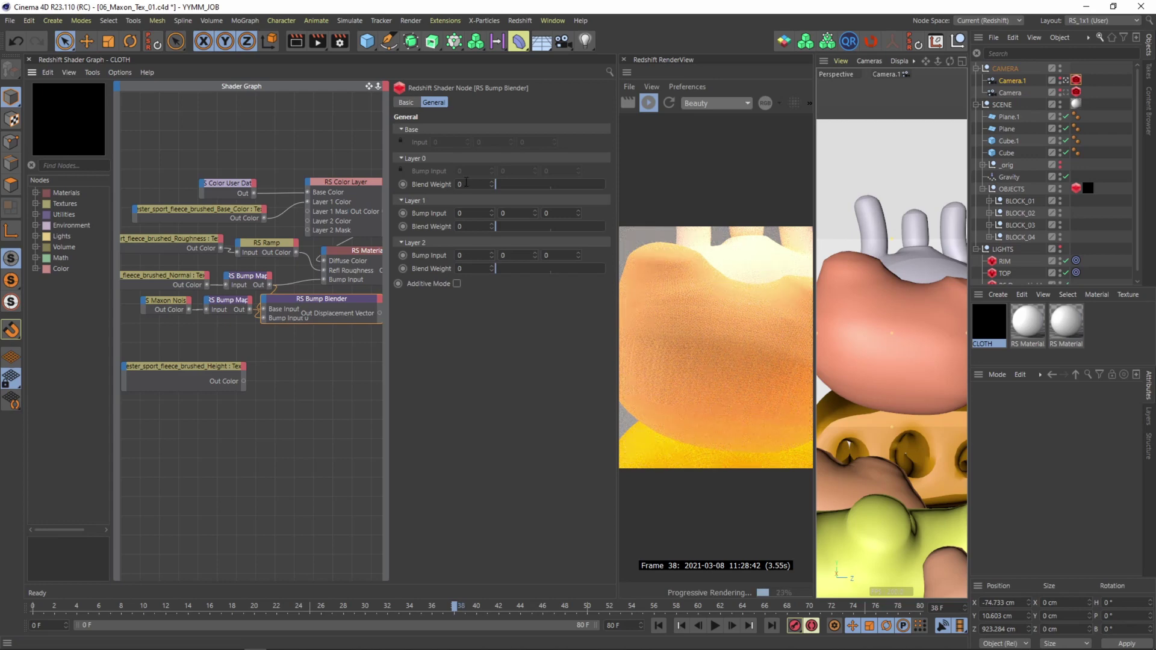
{"action": "type", "text": "1"}
{"action": "key", "text": "Return"}
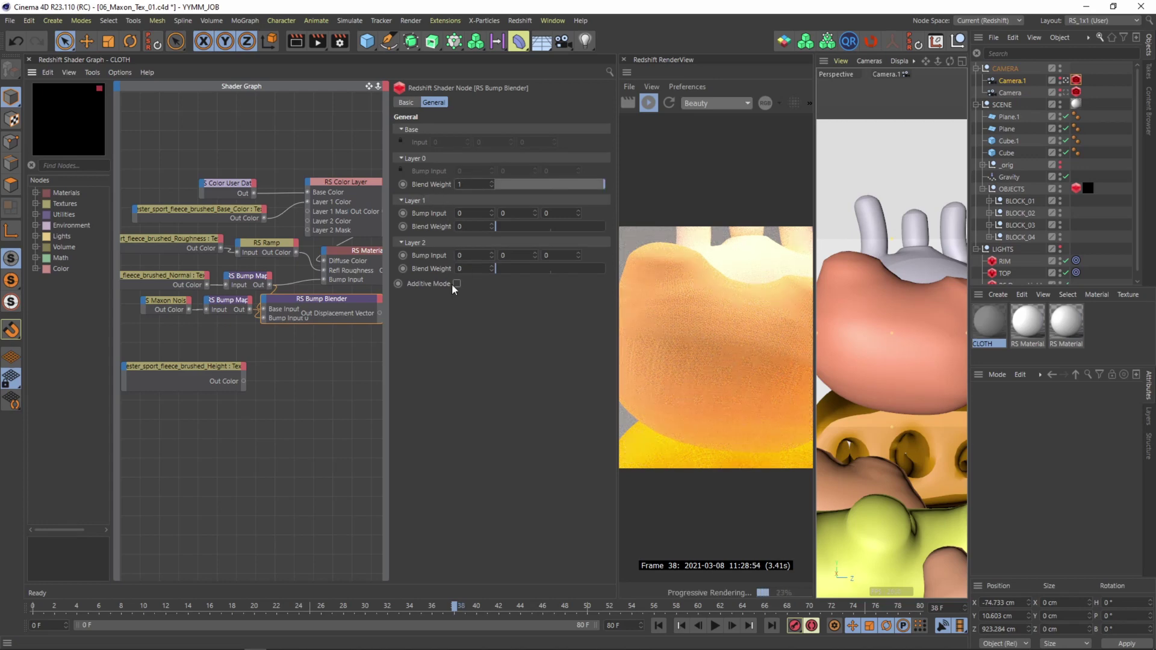
{"action": "left_click", "coordinate": [457, 284]}
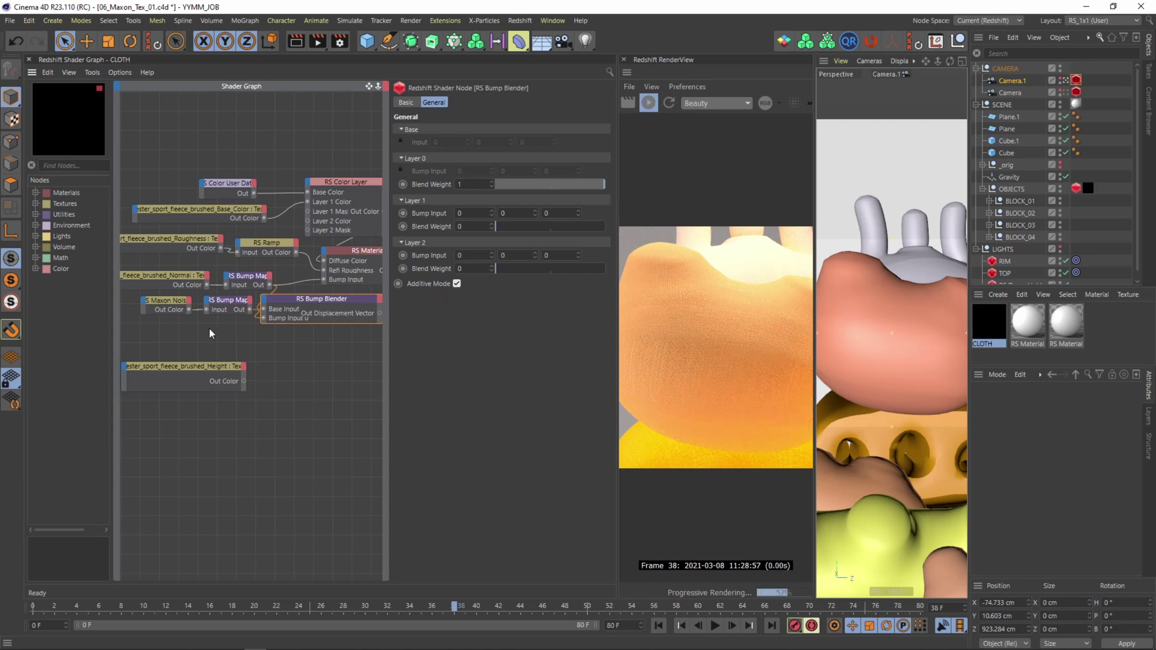
{"action": "left_click", "coordinate": [194, 330]}
- Connect the Bump Blender's Out Displacement Vector to the RS Material's Bump Input, replacing the direct Bump Map connection
{"action": "scroll", "coordinate": [269, 338], "scroll_direction": "down", "scroll_amount": 2}
{"action": "scroll", "coordinate": [270, 339], "scroll_direction": "down", "scroll_amount": 1}
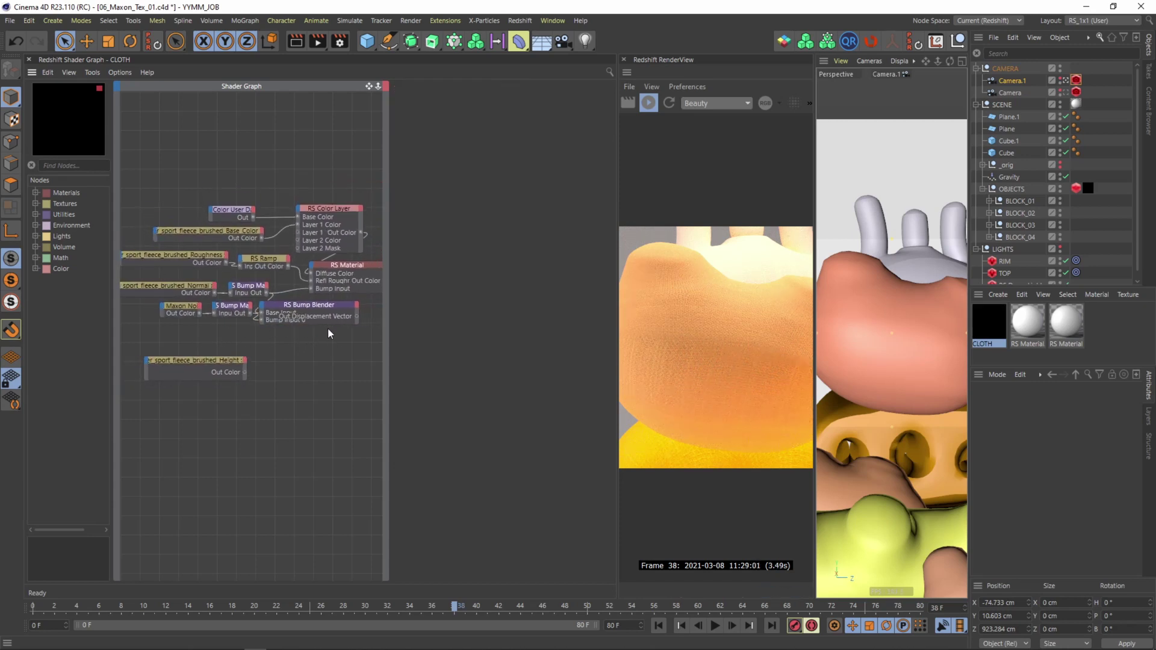
{"action": "scroll", "coordinate": [302, 331], "scroll_direction": "down", "scroll_amount": 1}
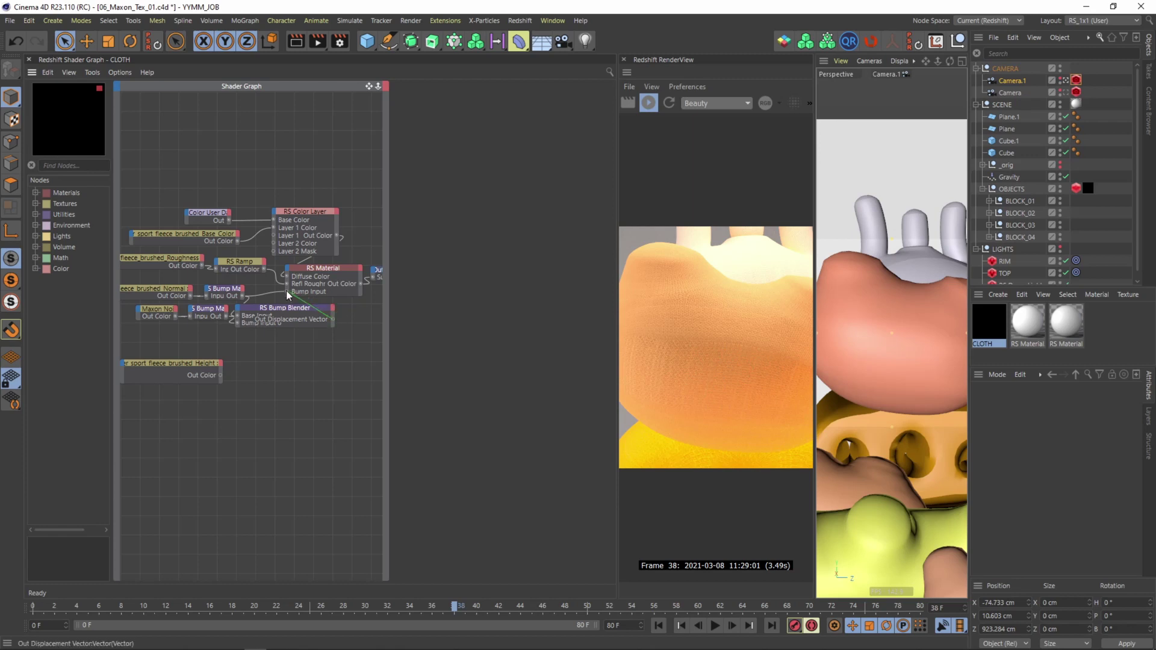
{"action": "left_click_drag", "start_coordinate": [287, 290], "coordinate": [287, 292]}
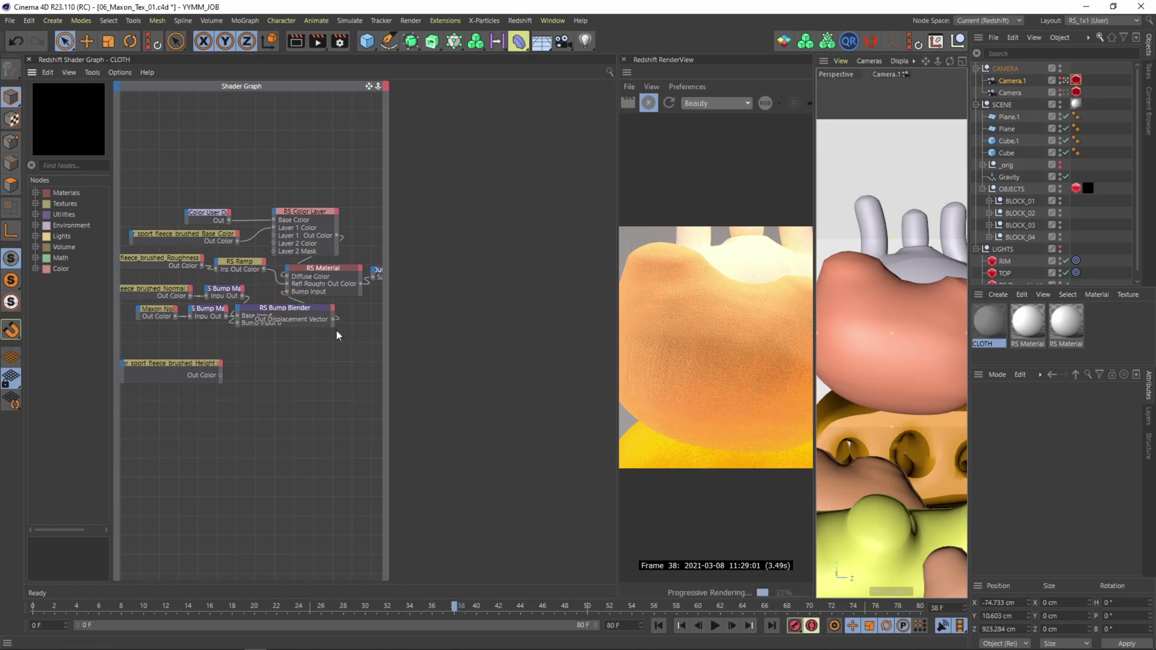
- Connect the Maxon Noise's Out Color directly to the Output's Surface to preview the noise in the render
{"action": "middle_click_drag", "start_coordinate": [192, 325], "coordinate": [175, 325]}
{"action": "left_click", "coordinate": [157, 313]}
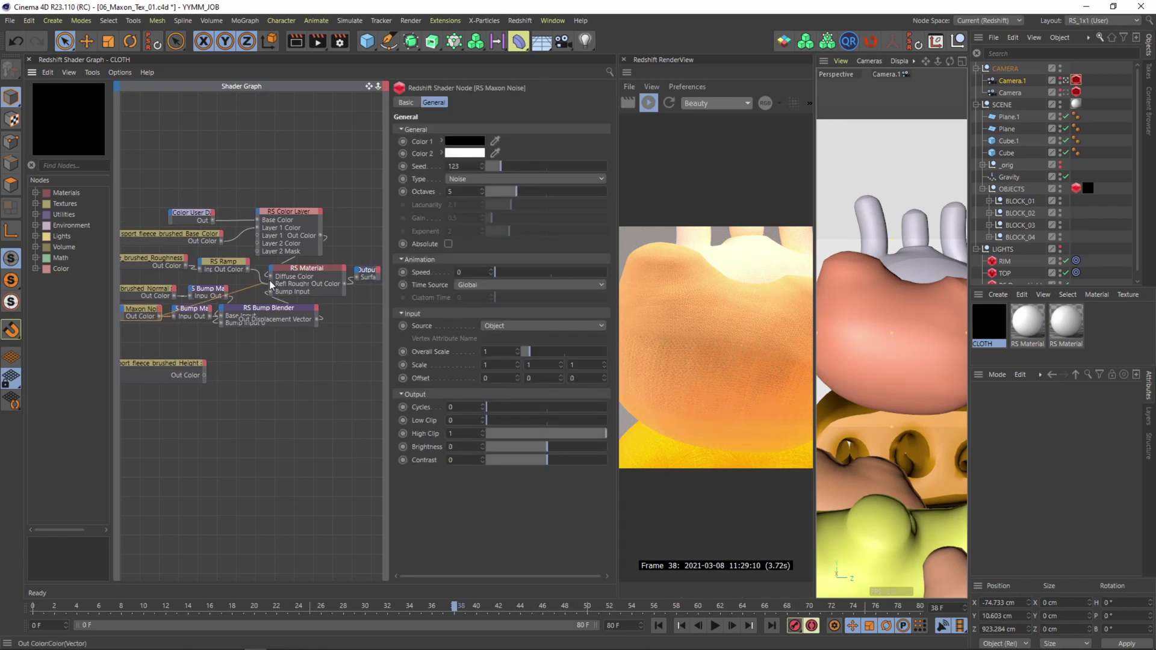
{"action": "left_click_drag", "start_coordinate": [269, 280], "coordinate": [357, 276]}
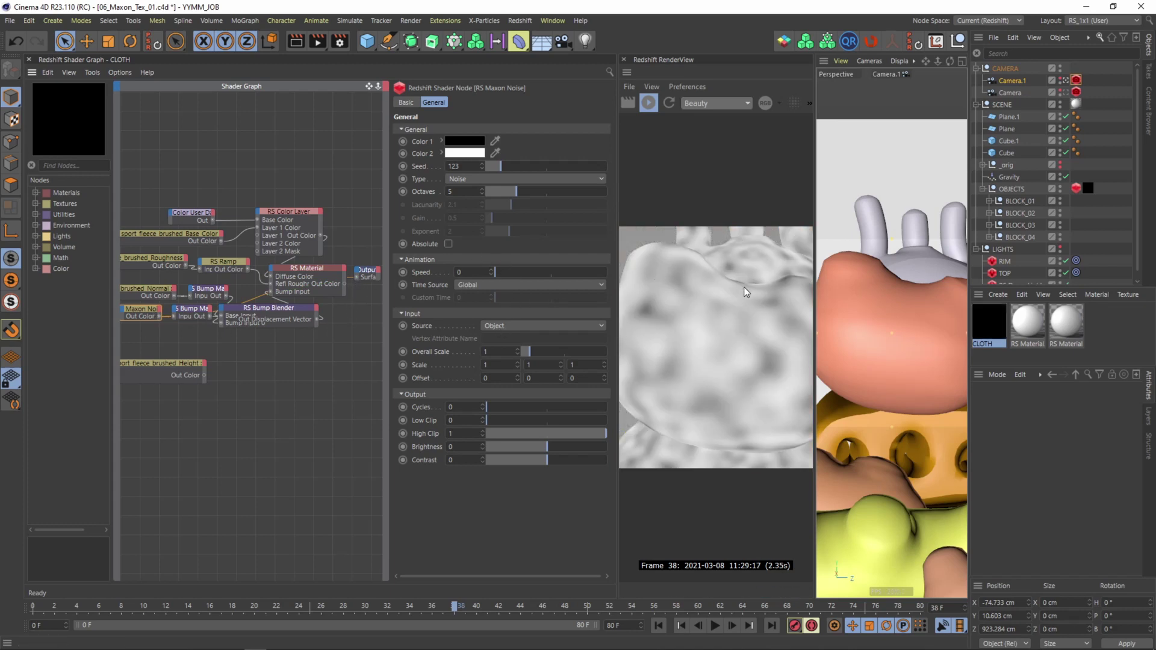
- Set the Maxon Noise's Overall Scale to 0.001 and check the grain up close on the coral shape through Camera.1
{"action": "left_click", "coordinate": [495, 351]}
{"action": "type", "text": "0,001"}
{"action": "key", "text": "Return"}
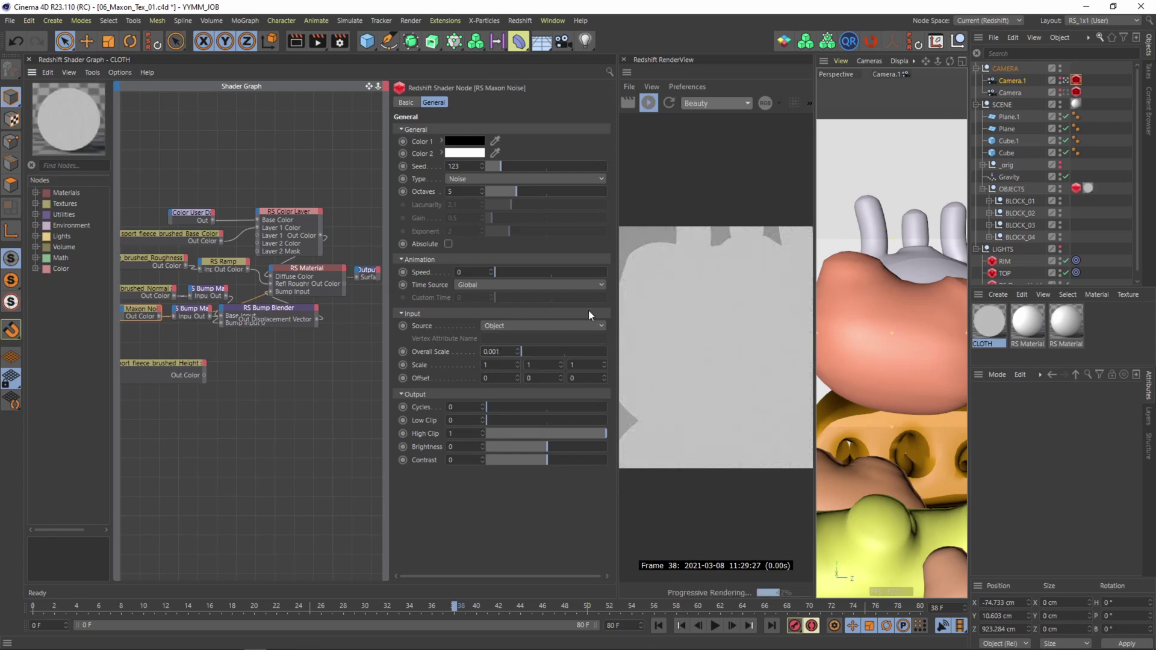
{"action": "left_click", "coordinate": [997, 79]}
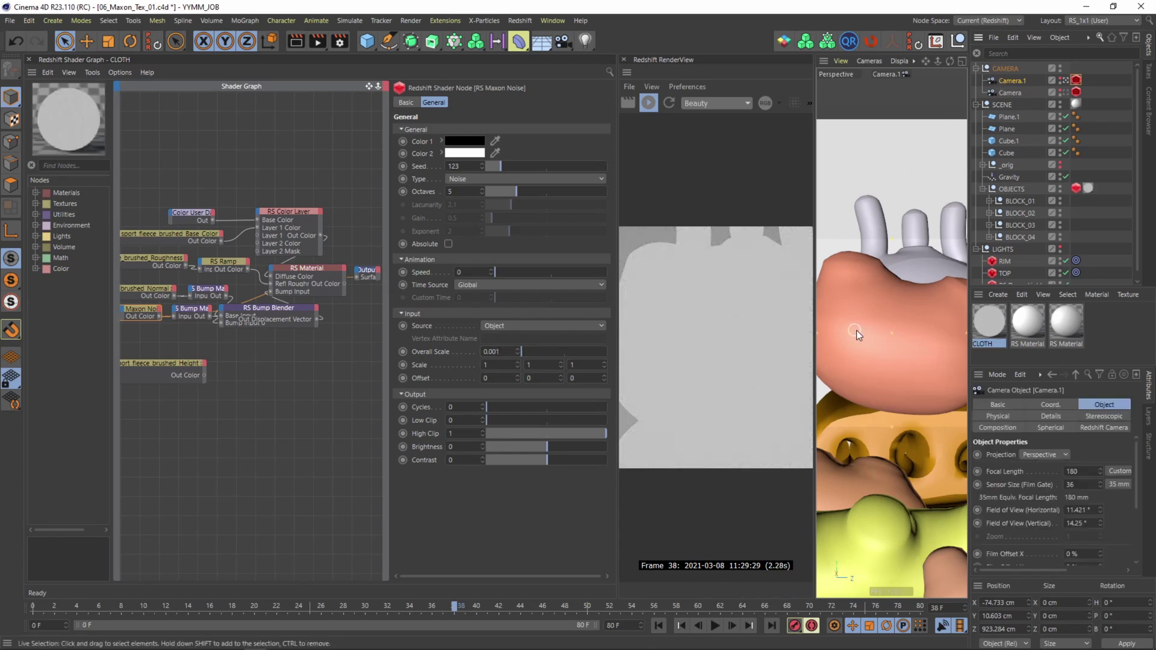
{"action": "scroll", "coordinate": [859, 335], "scroll_direction": "up", "scroll_amount": 10}
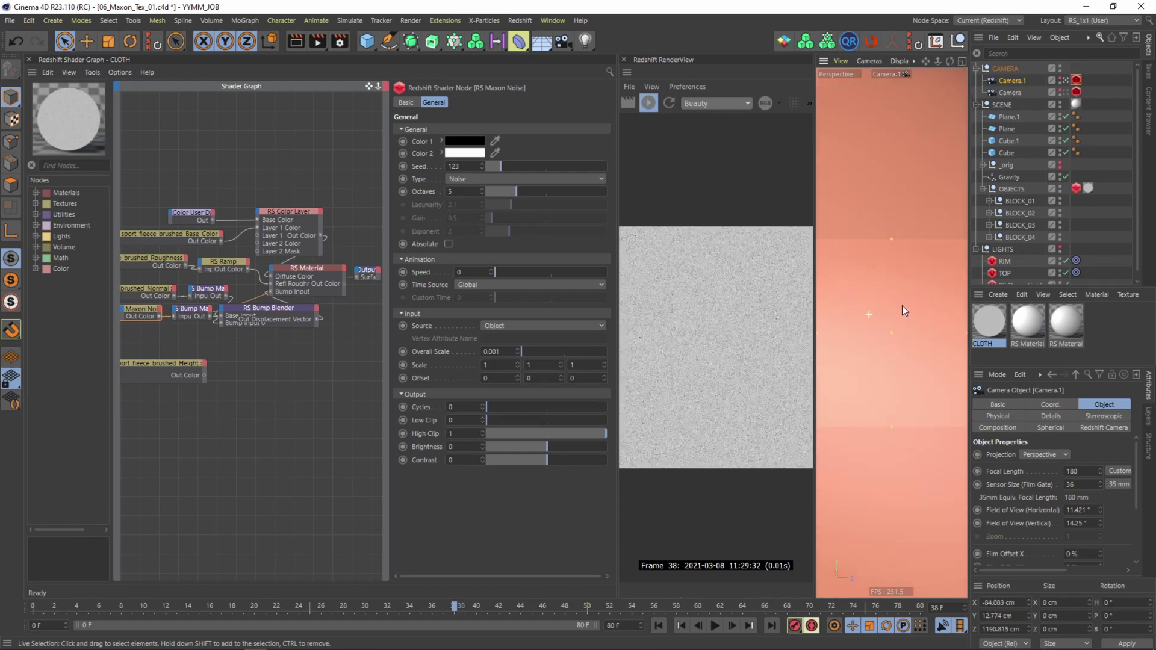
{"action": "scroll", "coordinate": [902, 305], "scroll_direction": "up", "scroll_amount": 2}
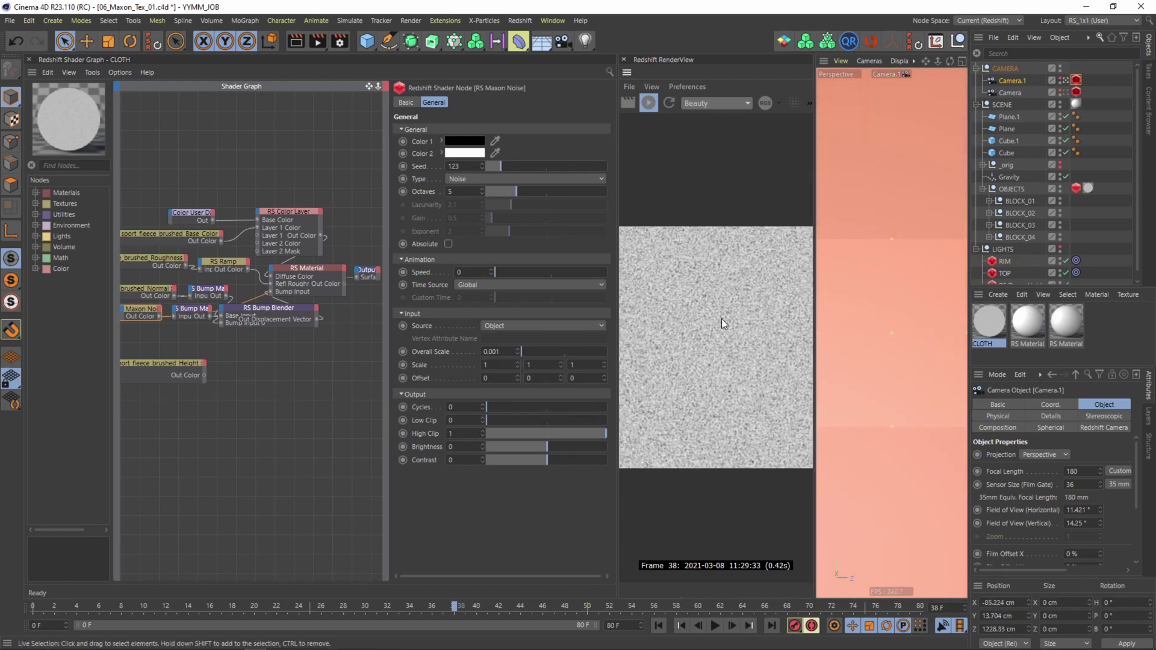
{"action": "scroll", "coordinate": [858, 302], "scroll_direction": "down", "scroll_amount": 2}
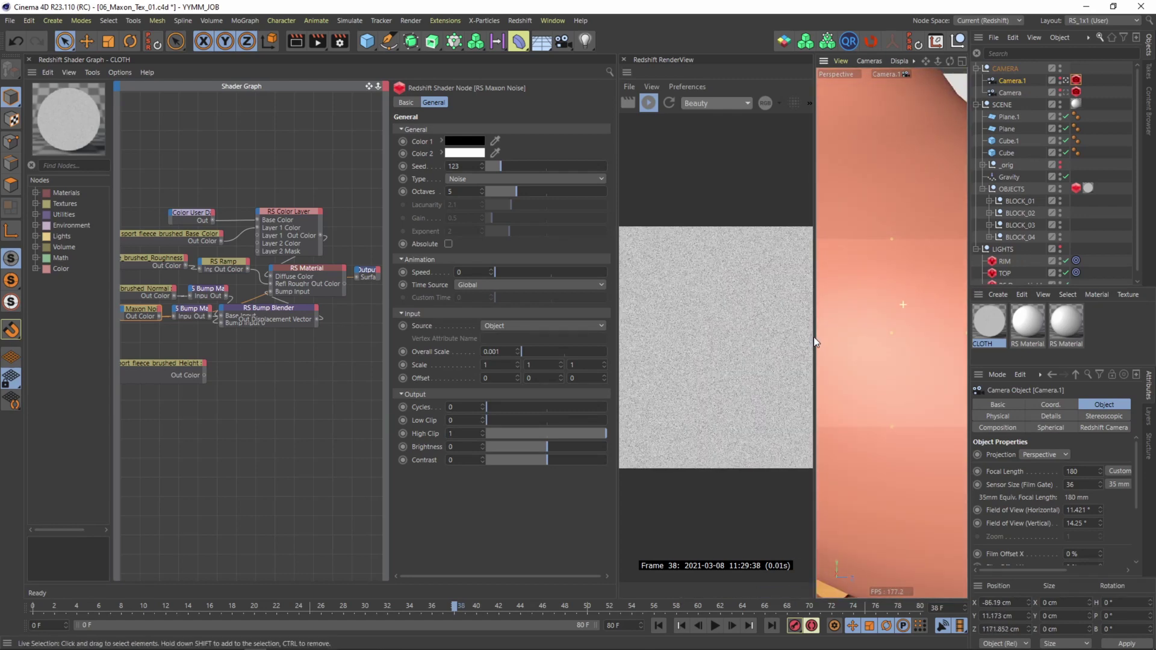
- Set the Maxon Noise's Overall Scale to 0.002 with the whole coral shape framed in the preview
{"action": "scroll", "coordinate": [856, 320], "scroll_direction": "down", "scroll_amount": 8}
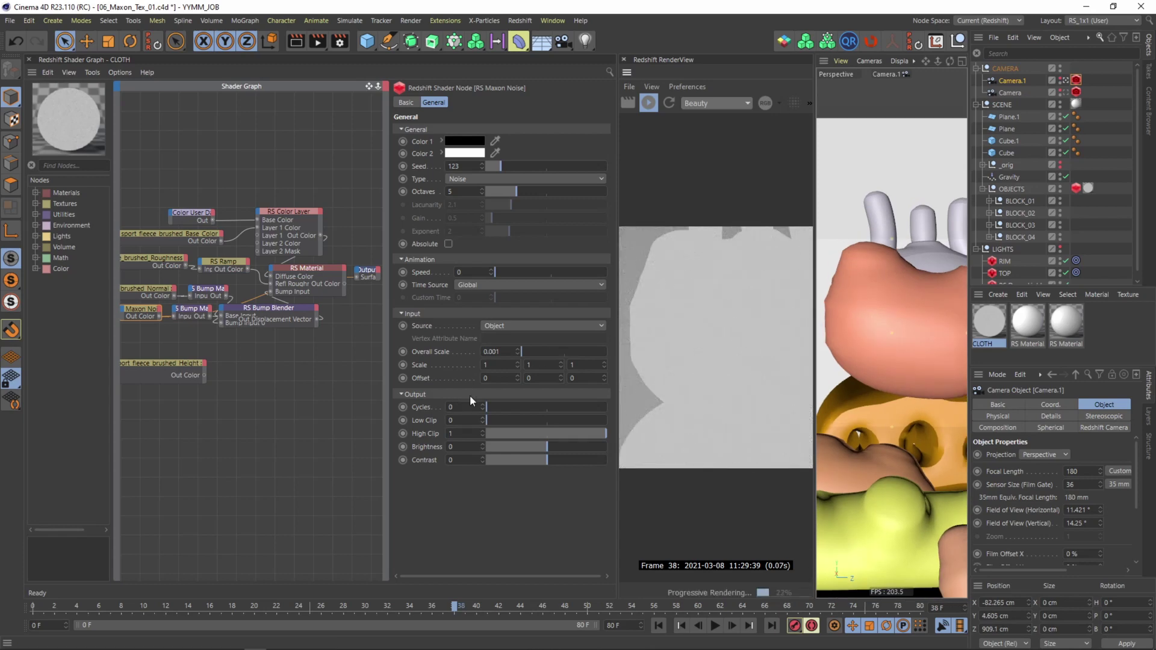
{"action": "left_click_drag", "start_coordinate": [495, 352], "coordinate": [504, 352]}
{"action": "type", "text": "2"}
{"action": "key", "text": "Return"}
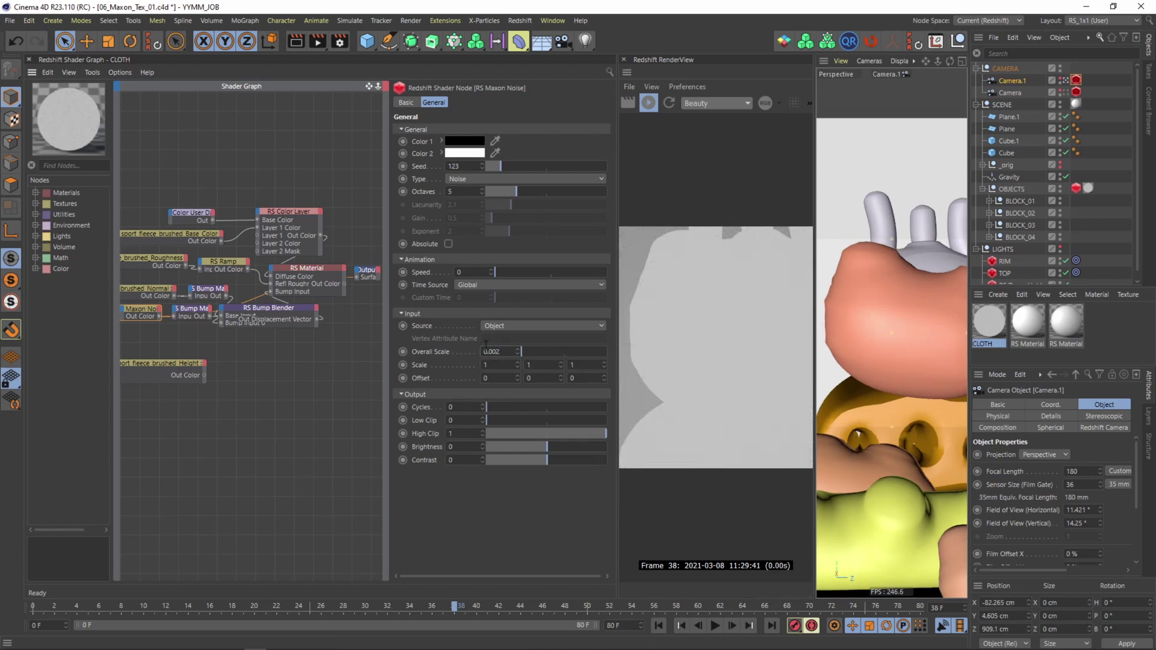
- Set the Height Scale of the Maxon Noise's Bump Map to 0.01 and reconnect the RS Material's Out Color to the Output's Surface
{"action": "left_click", "coordinate": [248, 311]}
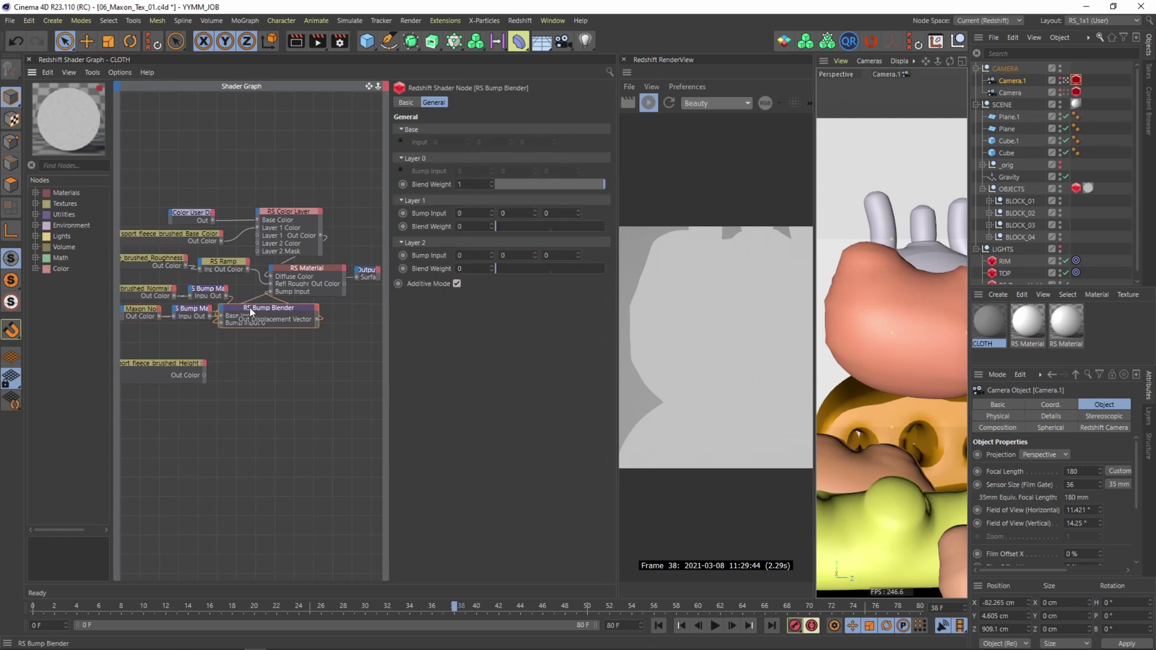
{"action": "left_click", "coordinate": [190, 311]}
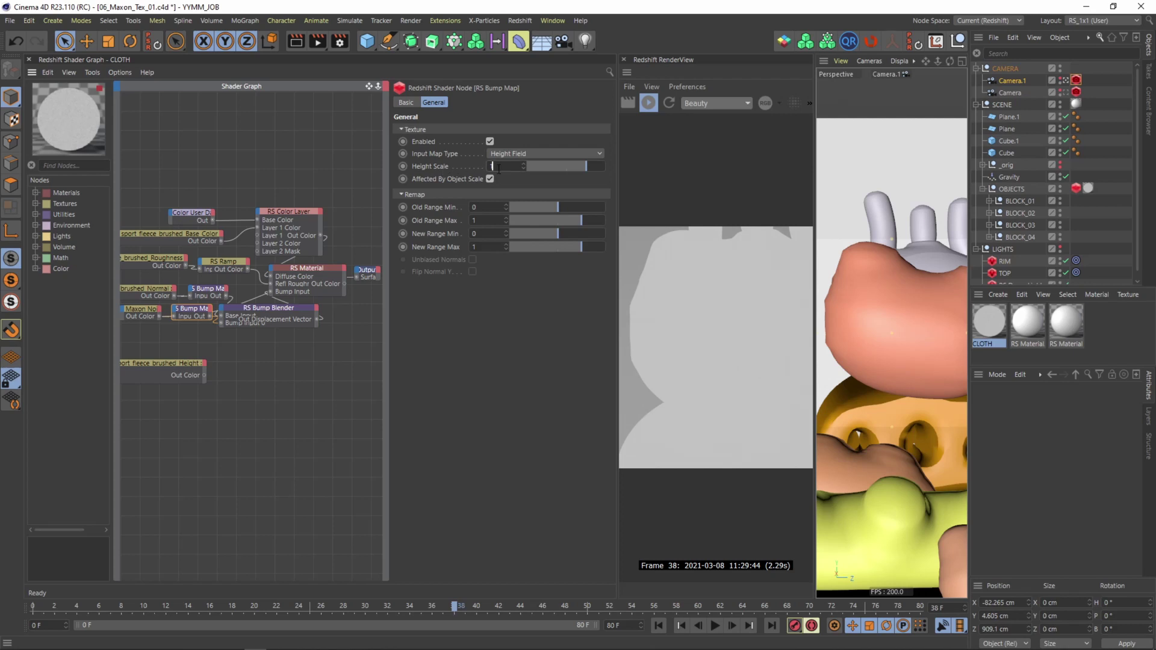
{"action": "type", "text": "0,01"}
{"action": "key", "text": "Return"}
{"action": "left_click_drag", "start_coordinate": [499, 166], "coordinate": [508, 186]}
{"action": "left_click", "coordinate": [344, 283]}
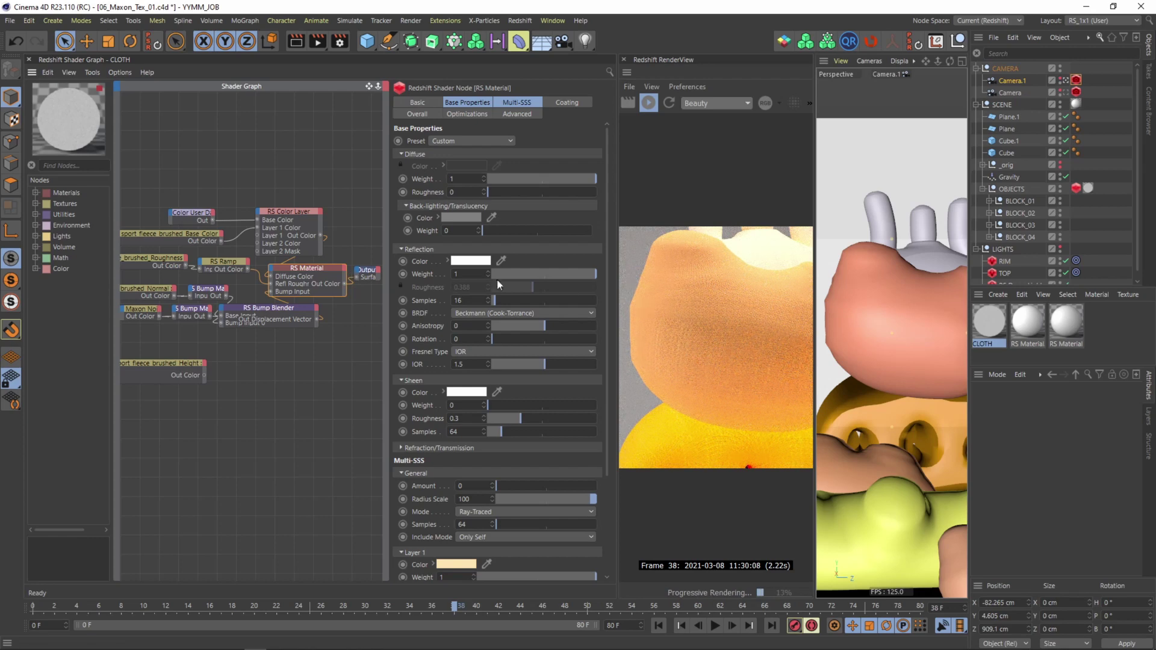
{"action": "scroll", "coordinate": [855, 315], "scroll_direction": "up", "scroll_amount": 3}
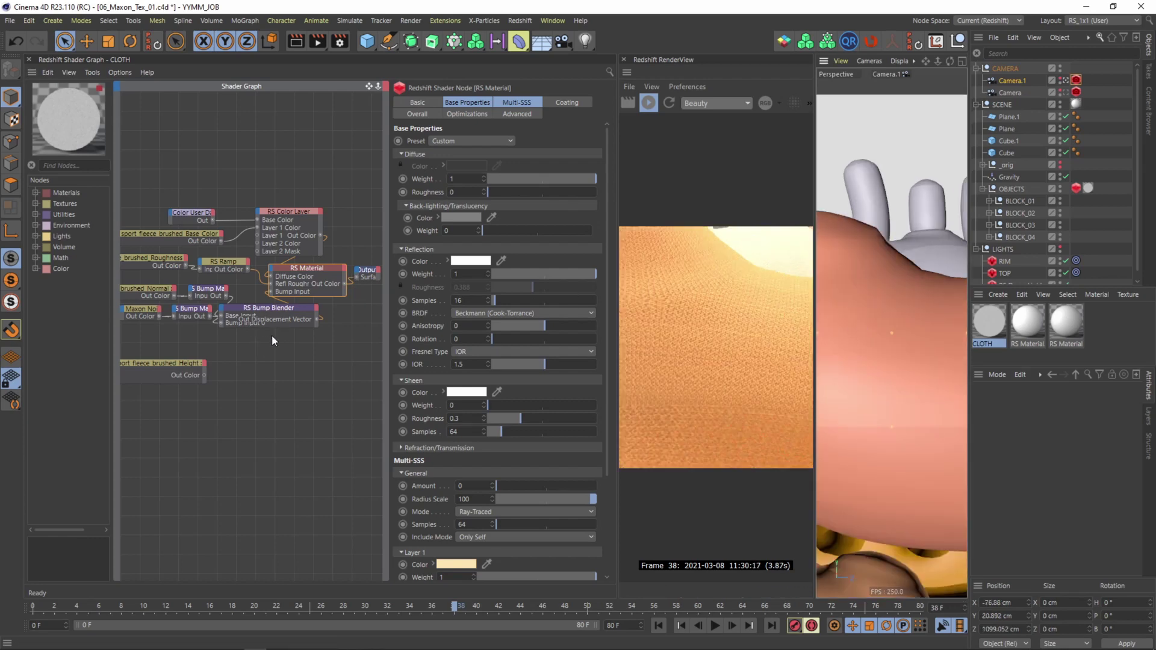
- Shift the roughness RS Ramp's black knot to about 11.4% and its bias to about 62%
{"action": "left_click", "coordinate": [234, 264]}
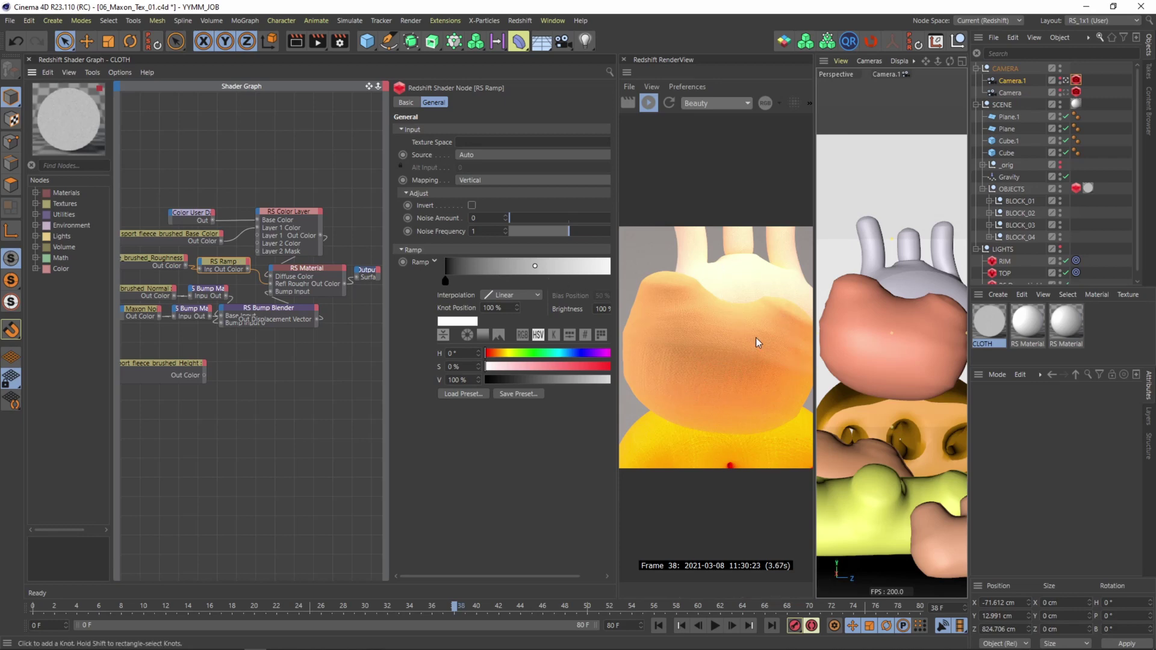
{"action": "left_click_drag", "start_coordinate": [445, 280], "coordinate": [465, 281]}
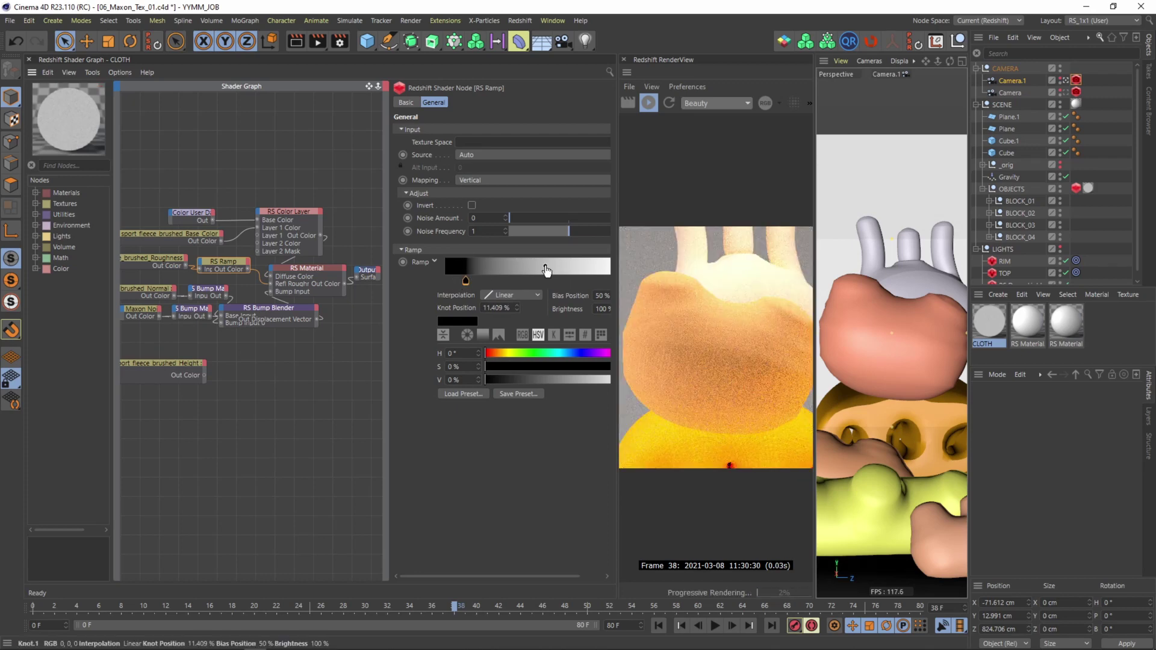
{"action": "left_click_drag", "start_coordinate": [546, 267], "coordinate": [564, 267]}
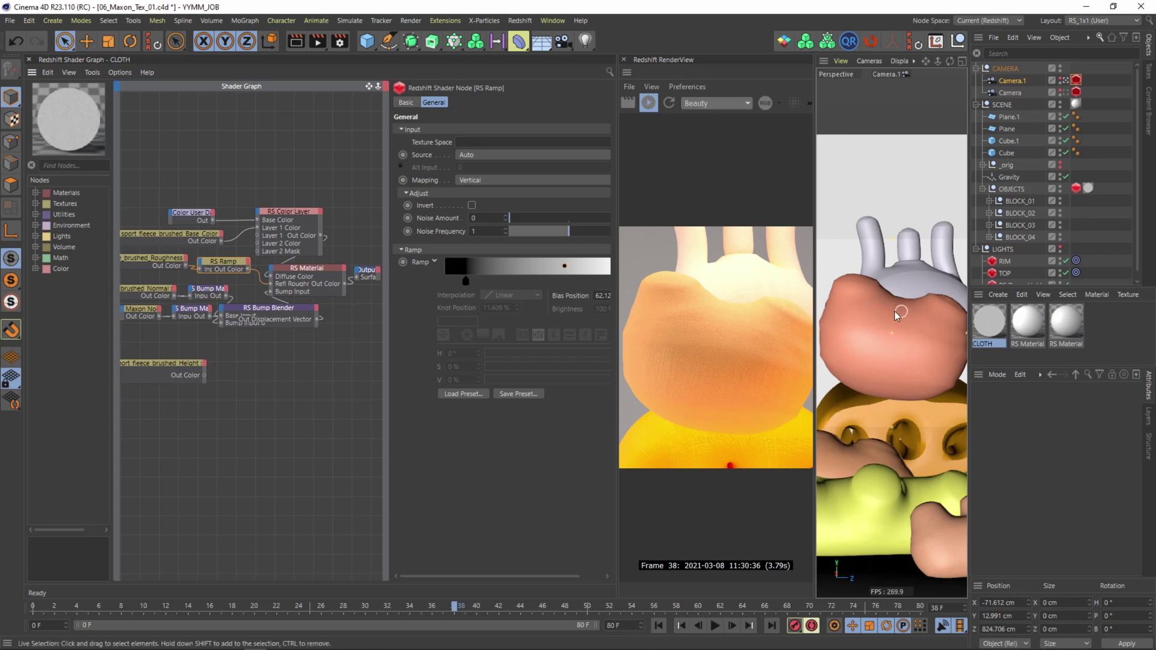
{"action": "left_click_drag", "start_coordinate": [816, 293], "coordinate": [827, 293]}
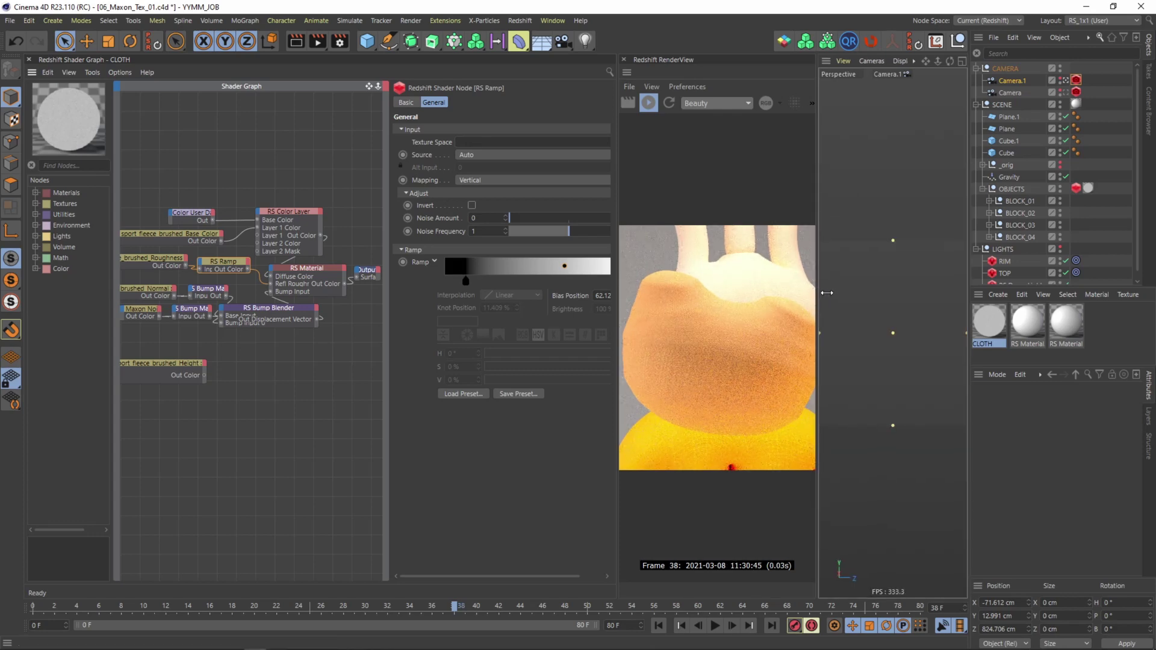
- Enable Displacement in the Geometry settings of the Redshift Object tag on the OBJECTS group
{"action": "left_click", "coordinate": [875, 341]}
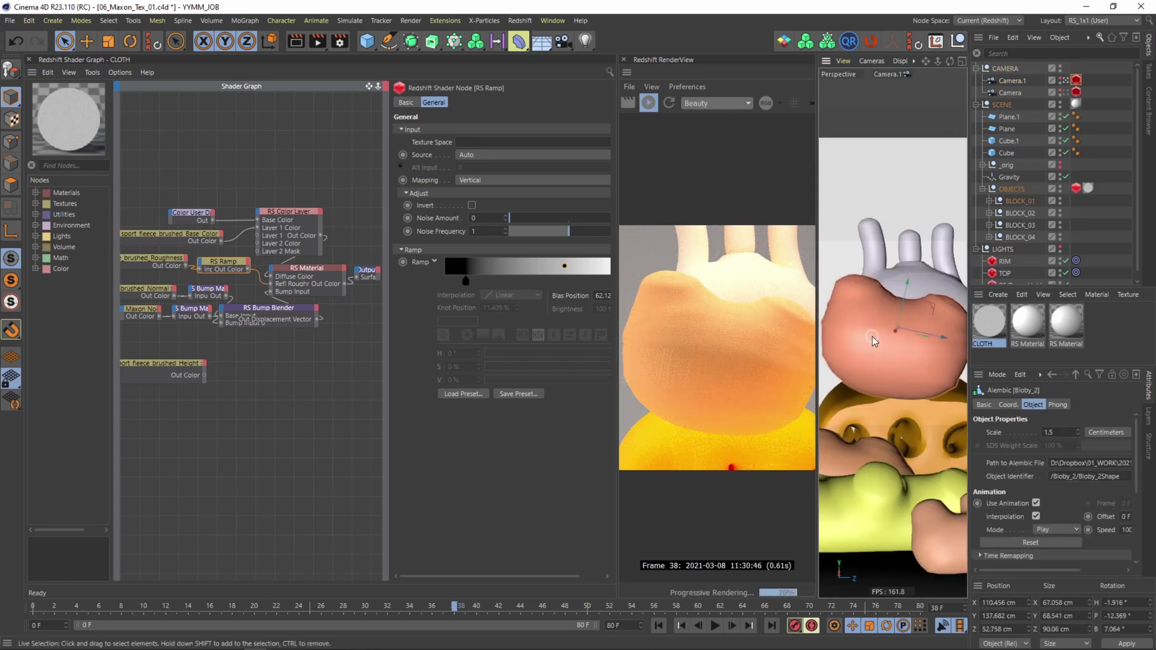
{"action": "left_click", "coordinate": [1076, 188]}
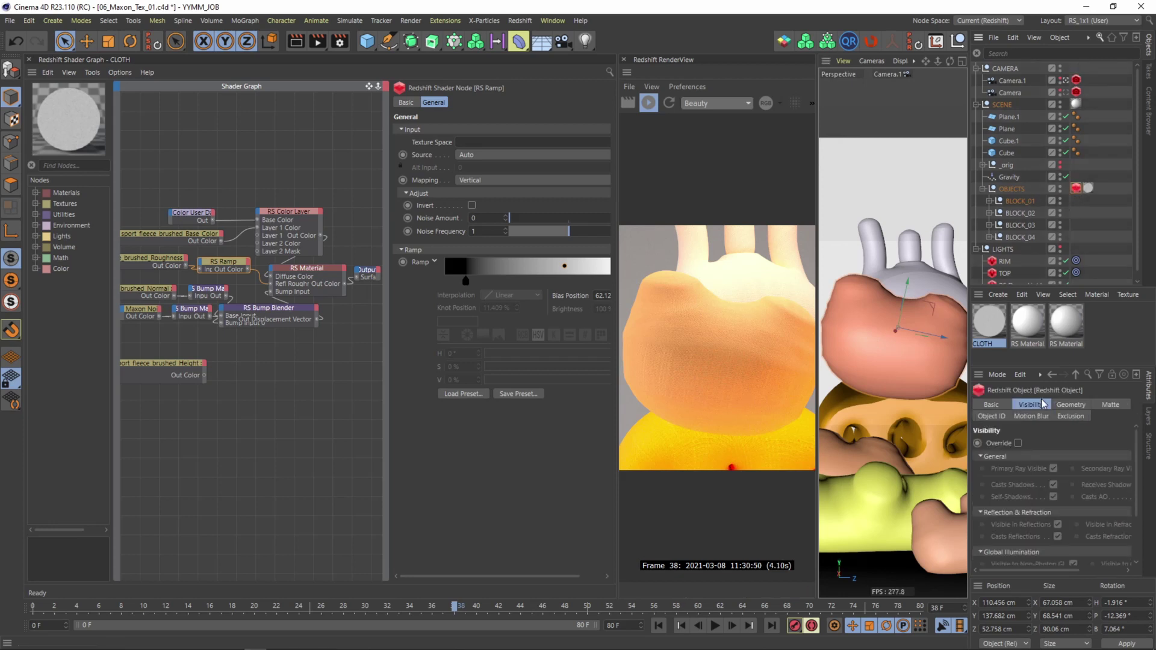
{"action": "left_click", "coordinate": [1070, 405]}
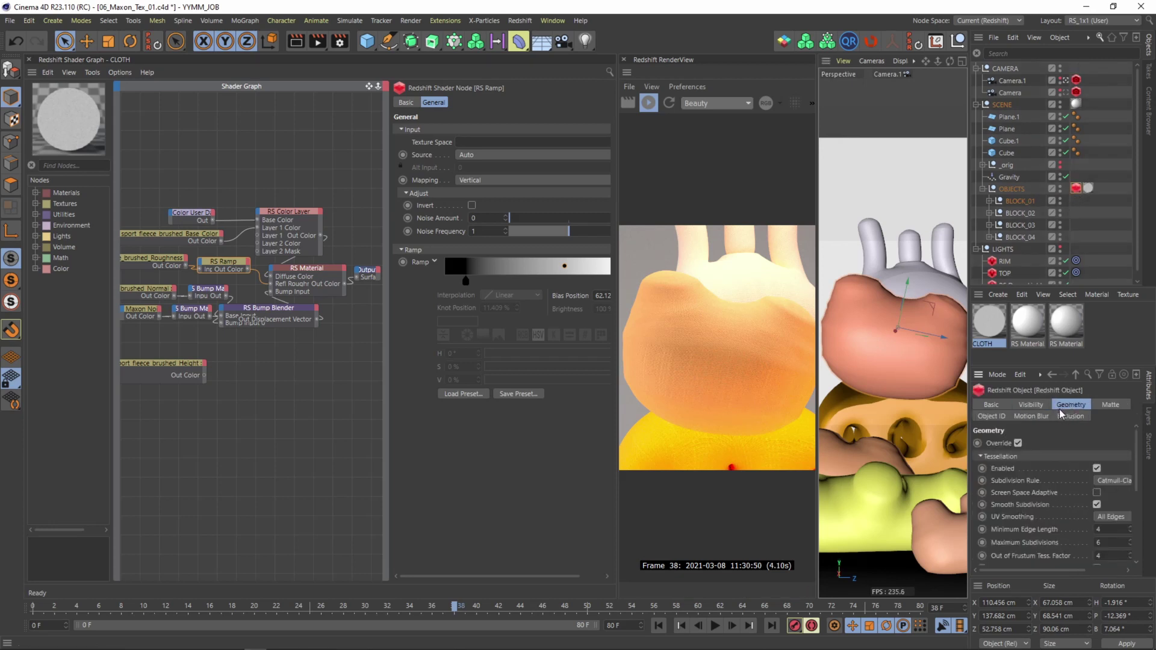
{"action": "left_click_drag", "start_coordinate": [1139, 456], "coordinate": [1135, 503]}
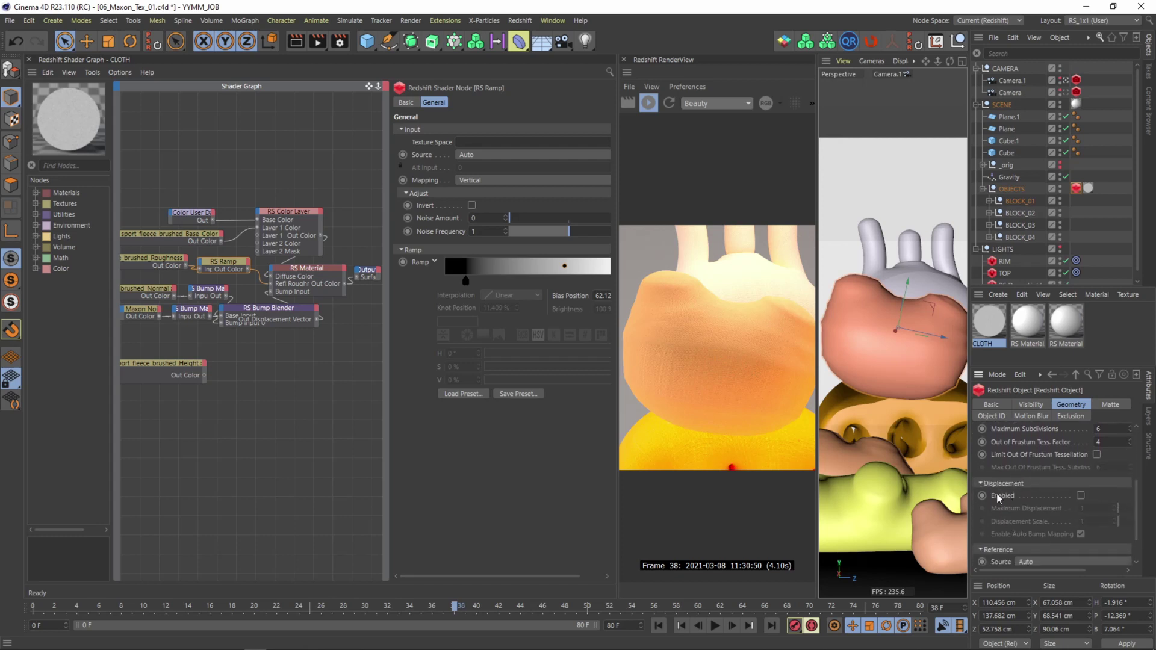
{"action": "left_click", "coordinate": [1081, 496]}
{"action": "left_click_drag", "start_coordinate": [1138, 514], "coordinate": [1139, 473]}
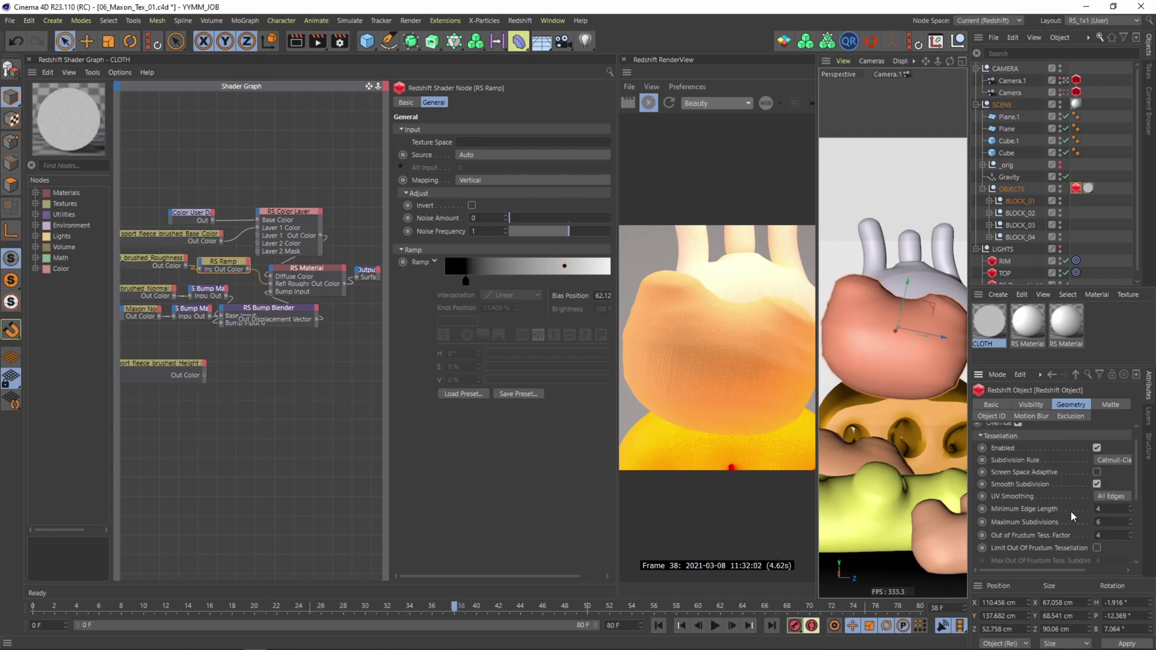
- Add a WireFrame node and connect its Out to the Output's Surface to preview the tessellation
{"action": "left_click", "coordinate": [290, 360]}
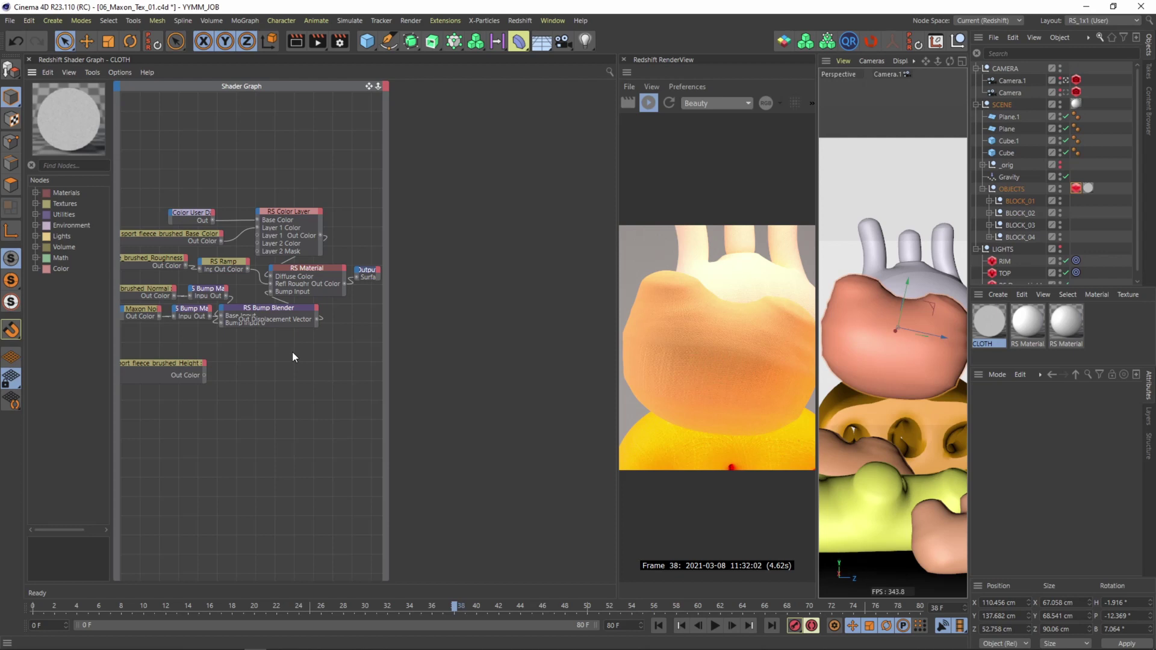
{"action": "double_click", "coordinate": [293, 353]}
{"action": "type", "text": "wire"}
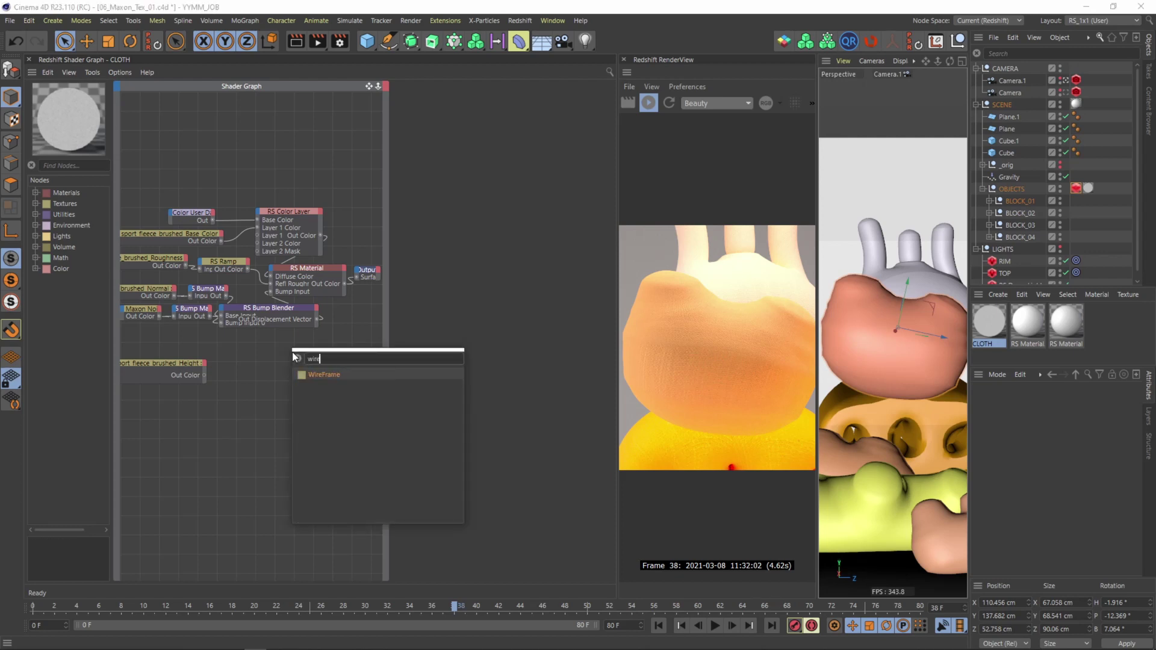
{"action": "key", "text": "Return"}
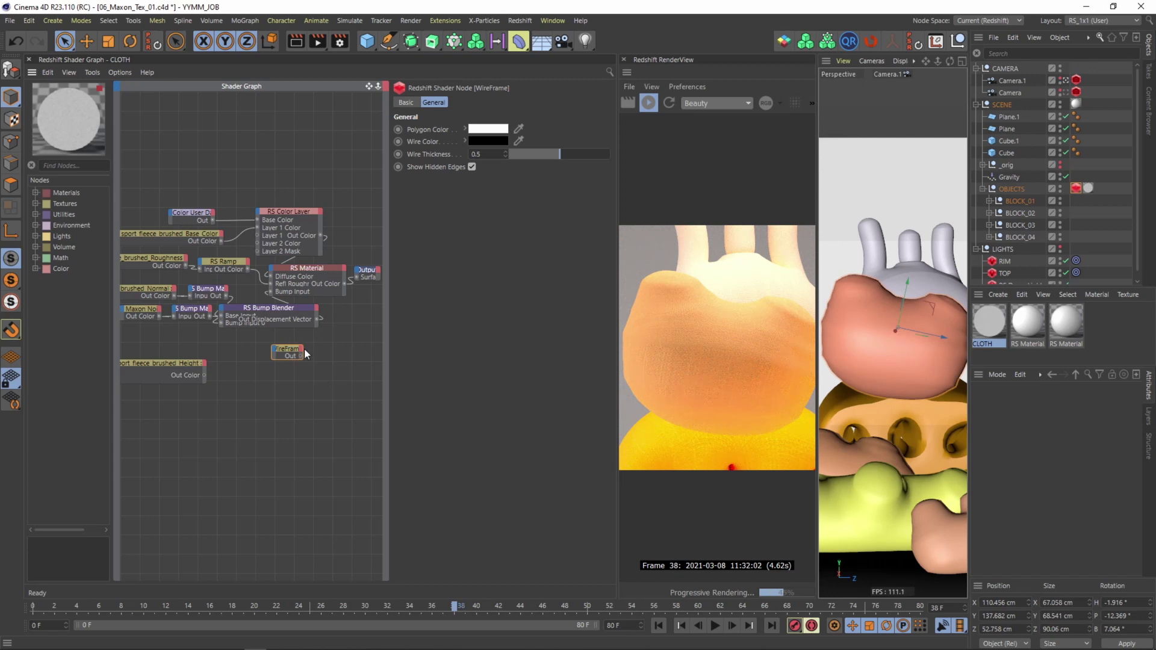
{"action": "right_click_drag", "start_coordinate": [306, 353], "coordinate": [364, 312], "text": "alt"}
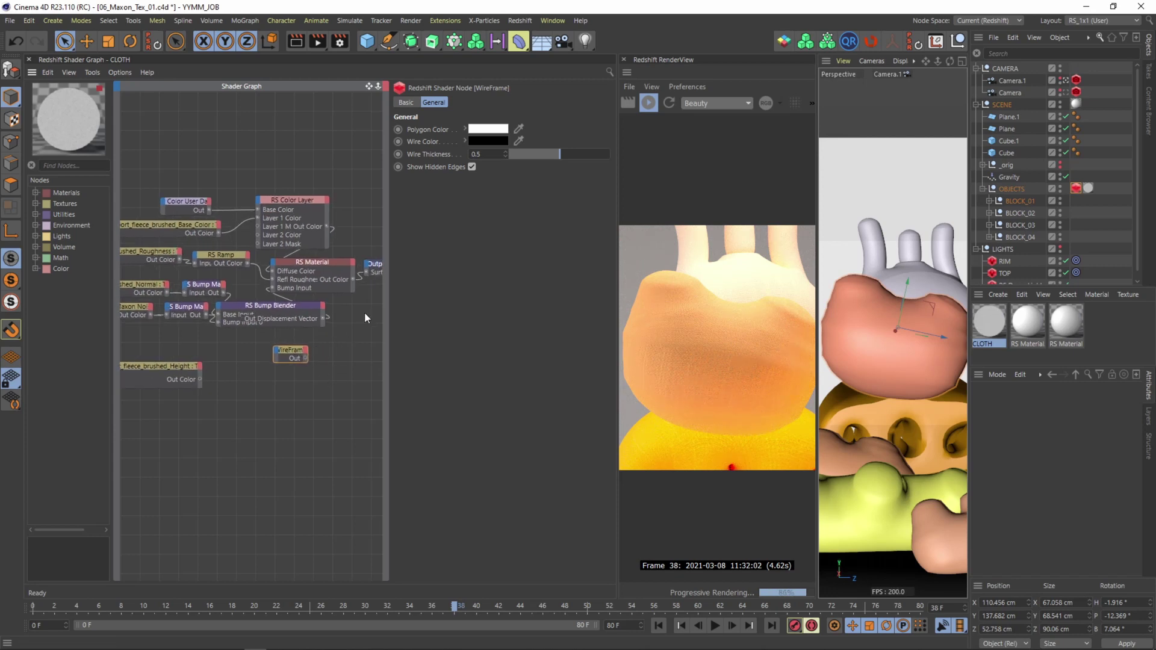
{"action": "middle_click_drag", "start_coordinate": [331, 325], "coordinate": [281, 330], "text": "alt"}
{"action": "left_click_drag", "start_coordinate": [256, 363], "coordinate": [315, 277]}
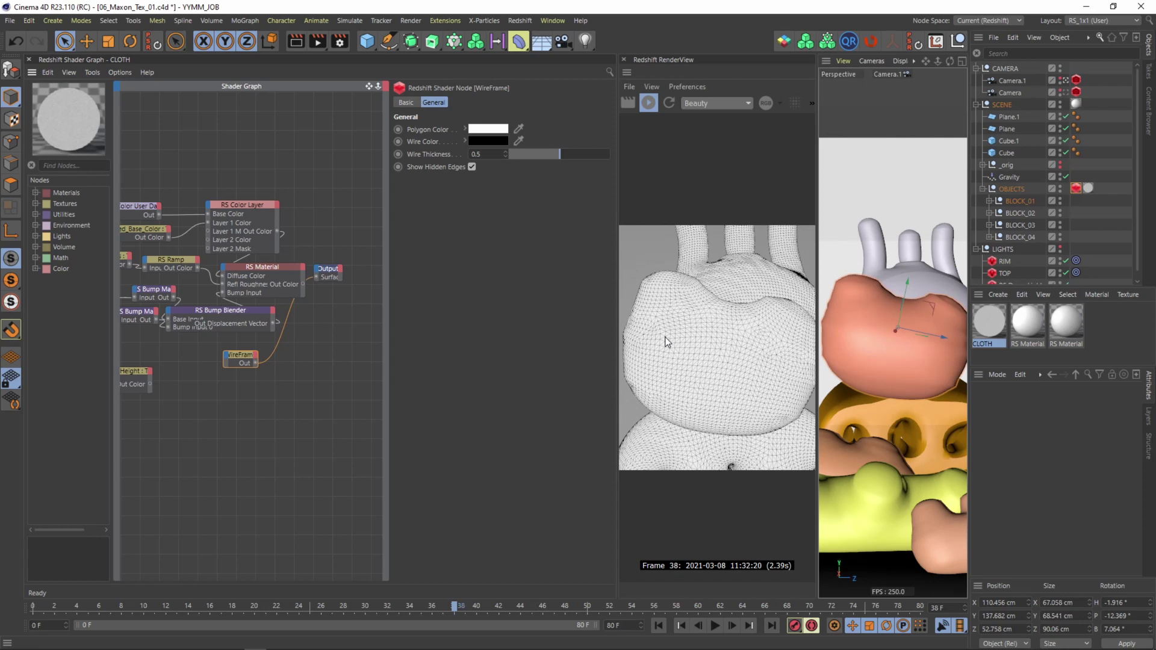
- Set the OBJECTS Redshift tag's tessellation to Minimum Edge Length 0 and Maximum Subdivisions 3
{"action": "left_click", "coordinate": [1077, 189]}
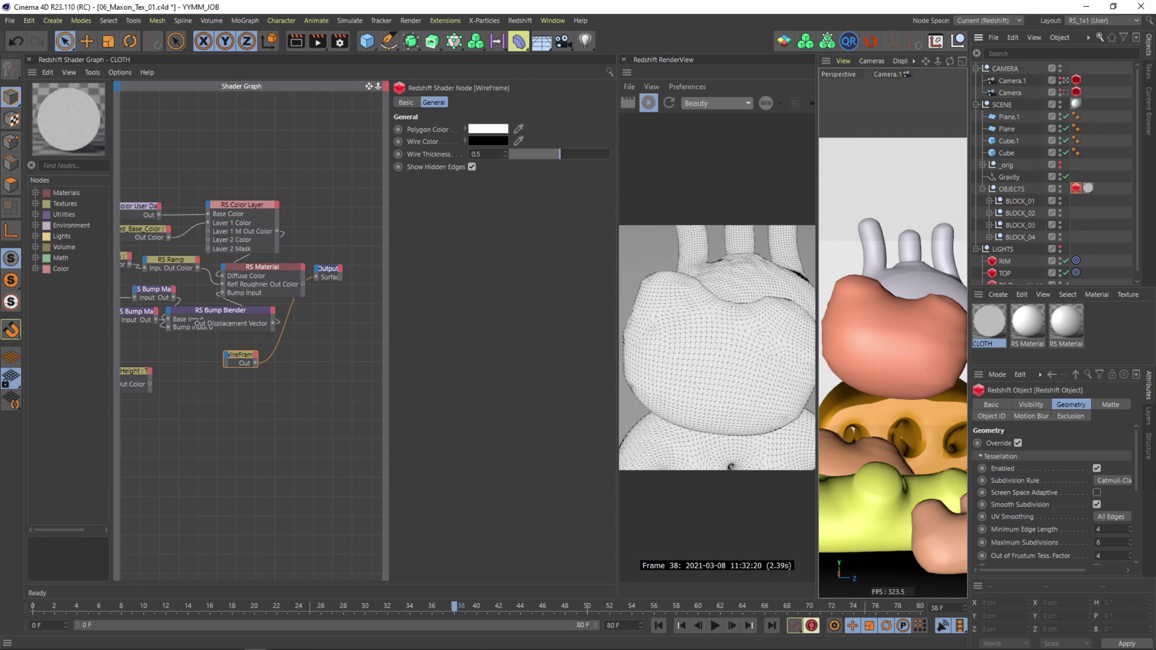
{"action": "left_click_drag", "start_coordinate": [1139, 463], "coordinate": [1140, 482]}
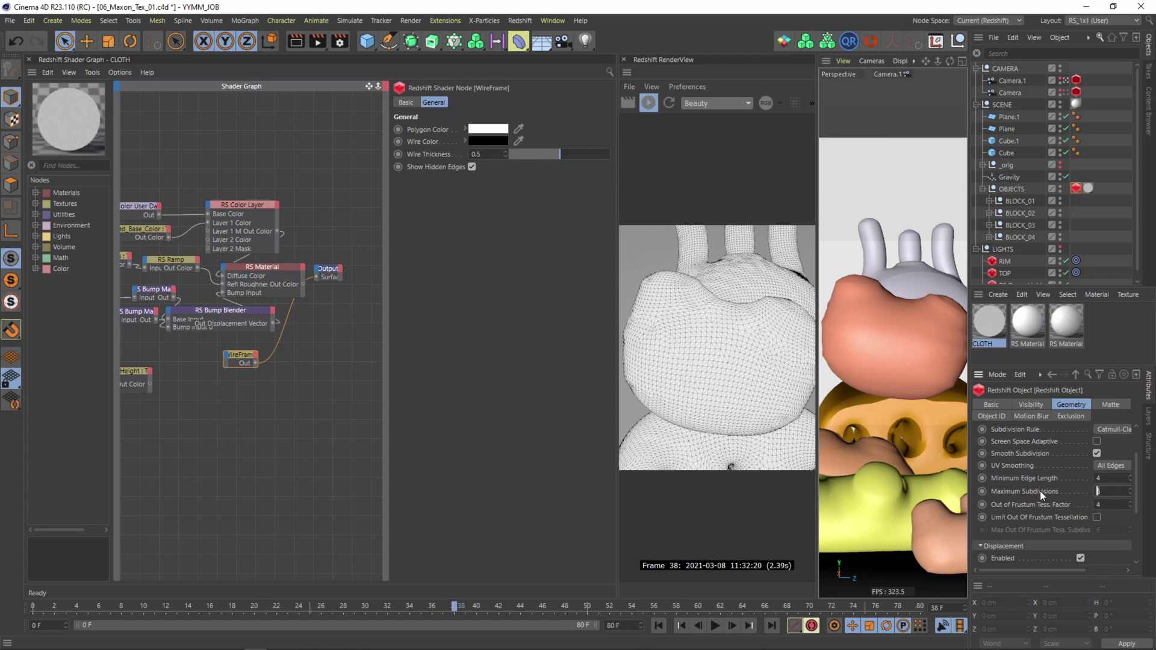
{"action": "left_click_drag", "start_coordinate": [1104, 482], "coordinate": [1079, 482]}
{"action": "type", "text": "0"}
{"action": "key", "text": "Return"}
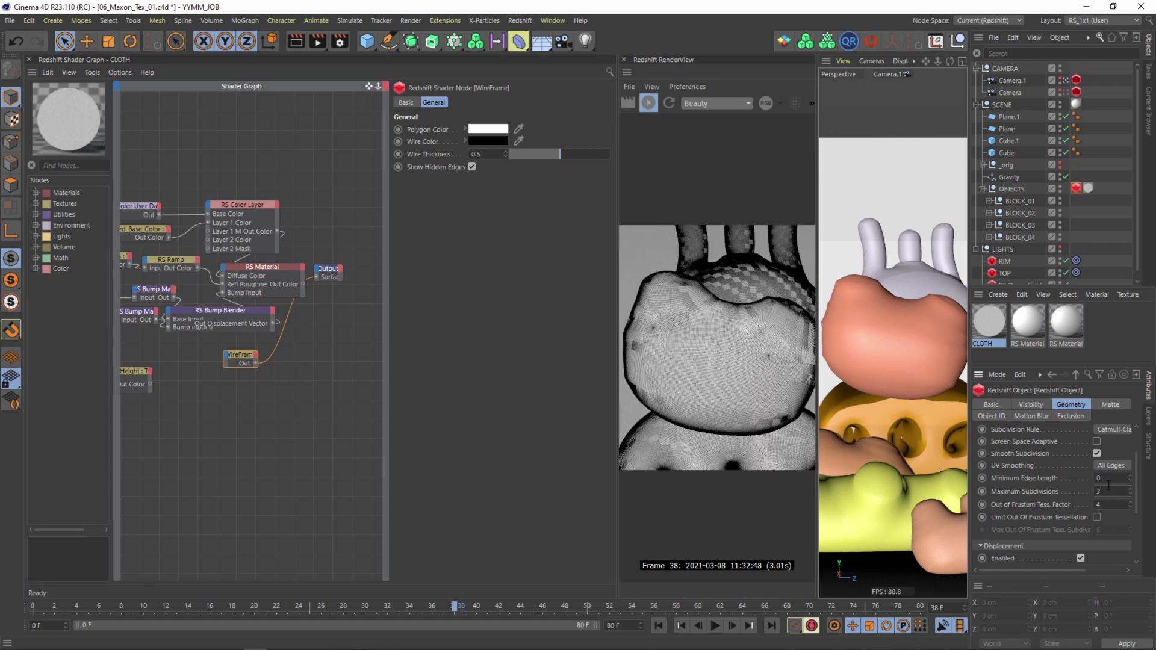
{"action": "left_click_drag", "start_coordinate": [1104, 492], "coordinate": [1087, 492]}
{"action": "type", "text": "3"}
{"action": "key", "text": "Return"}
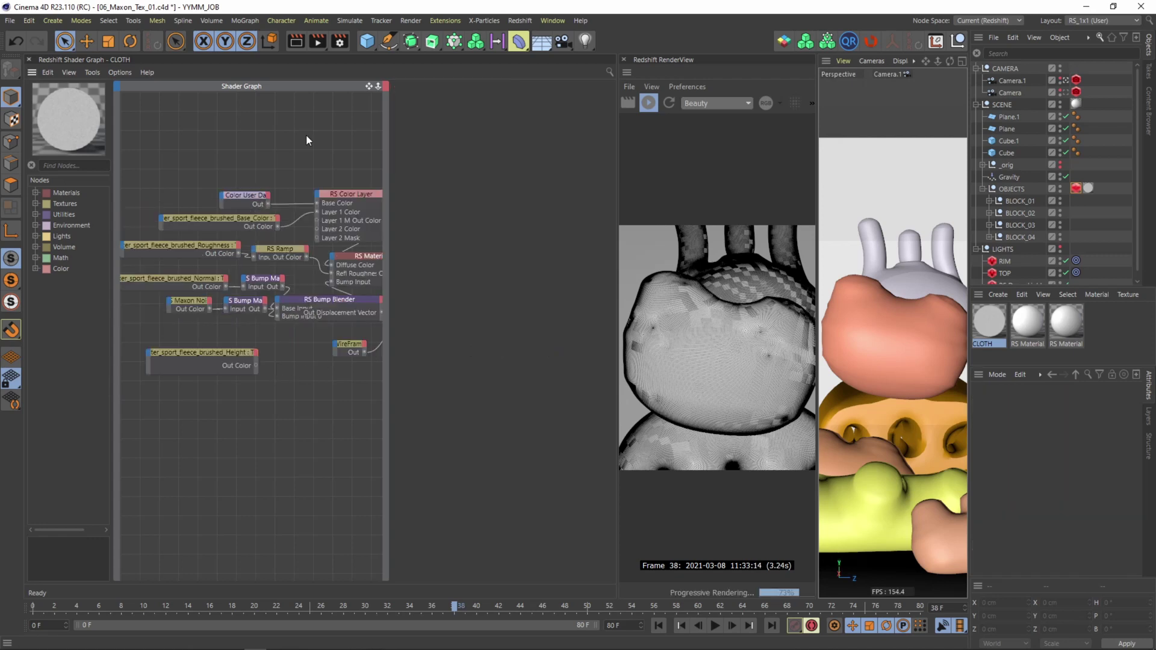
- Add a Displacement node and connect the fleece Height texture's Out Color to its Tex Map
{"action": "double_click", "coordinate": [306, 399]}
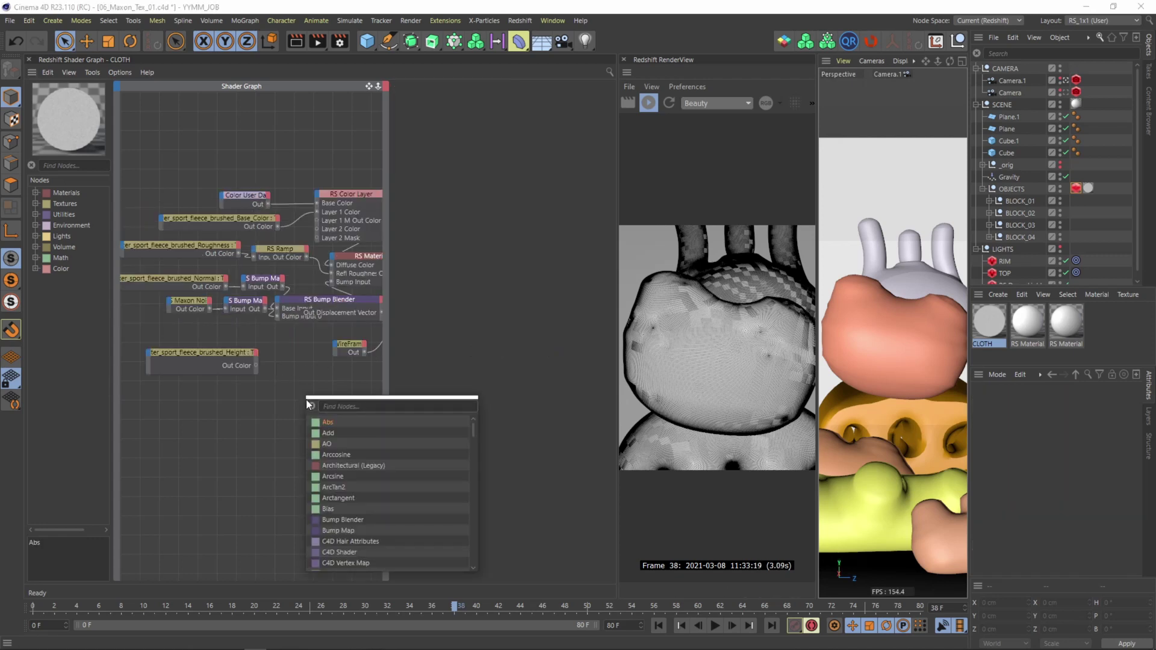
{"action": "type", "text": "displ"}
{"action": "key", "text": "Return"}
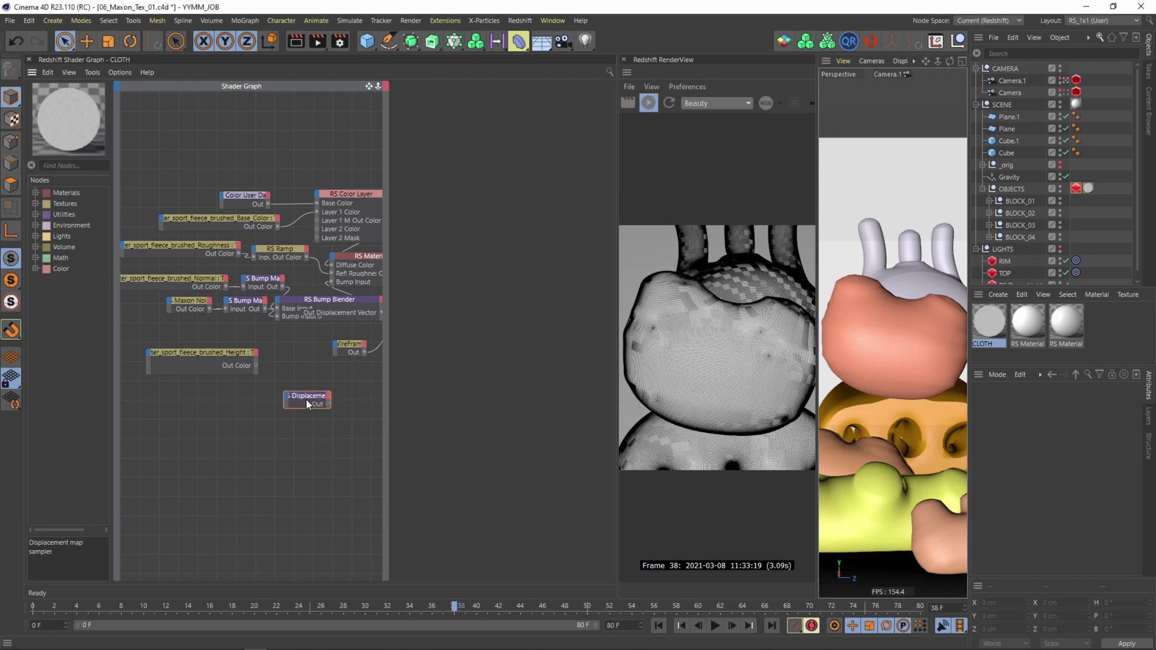
{"action": "left_click_drag", "start_coordinate": [197, 365], "coordinate": [297, 375]}
{"action": "mouse_move", "coordinate": [243, 415]}
{"action": "left_click", "coordinate": [303, 418]}
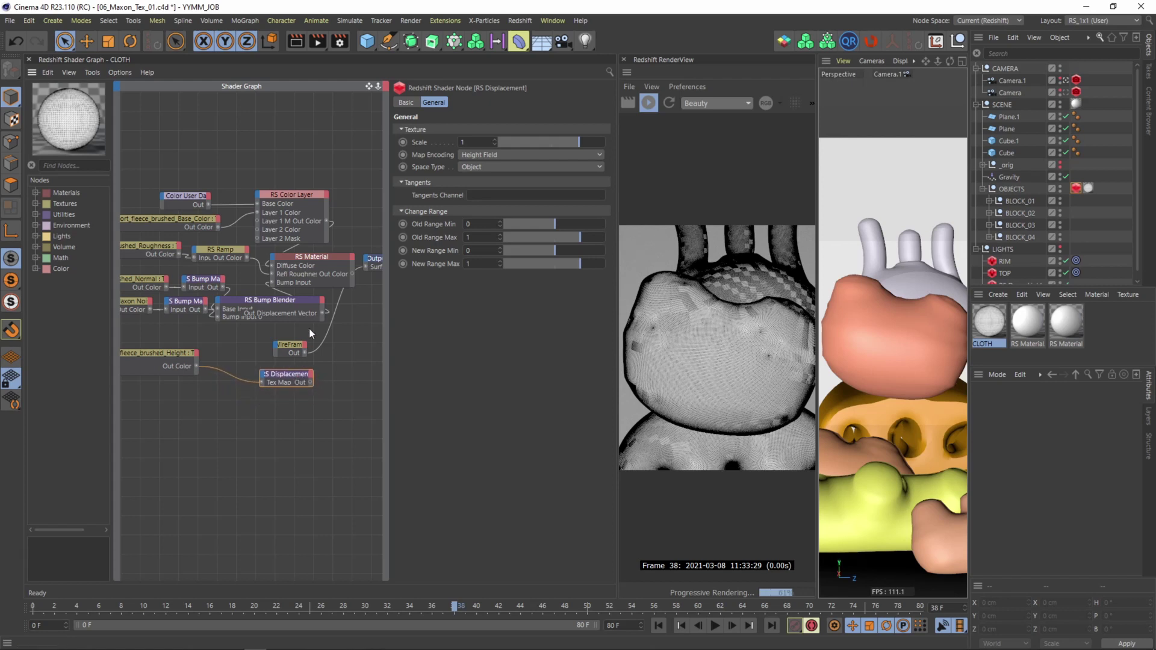
- Connect the Displacement node's Out to the Output's Displacement and restore the RS Material's connection to the Output's Surface
{"action": "middle_click_drag", "start_coordinate": [308, 328], "coordinate": [282, 328]}
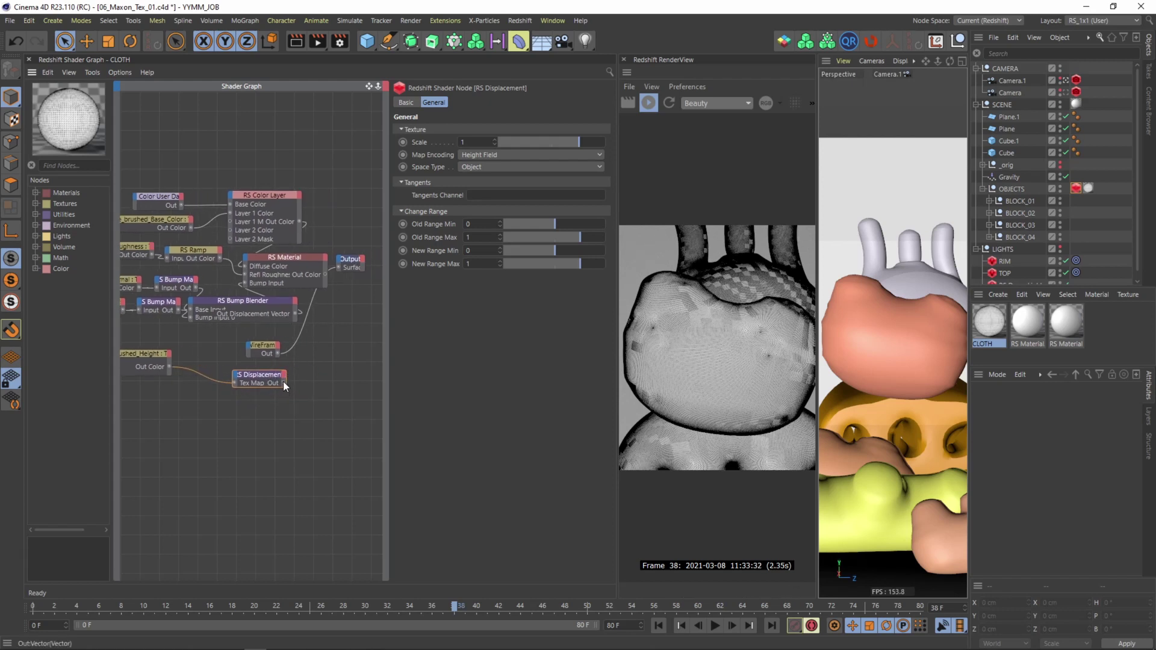
{"action": "left_click_drag", "start_coordinate": [283, 381], "coordinate": [340, 259]}
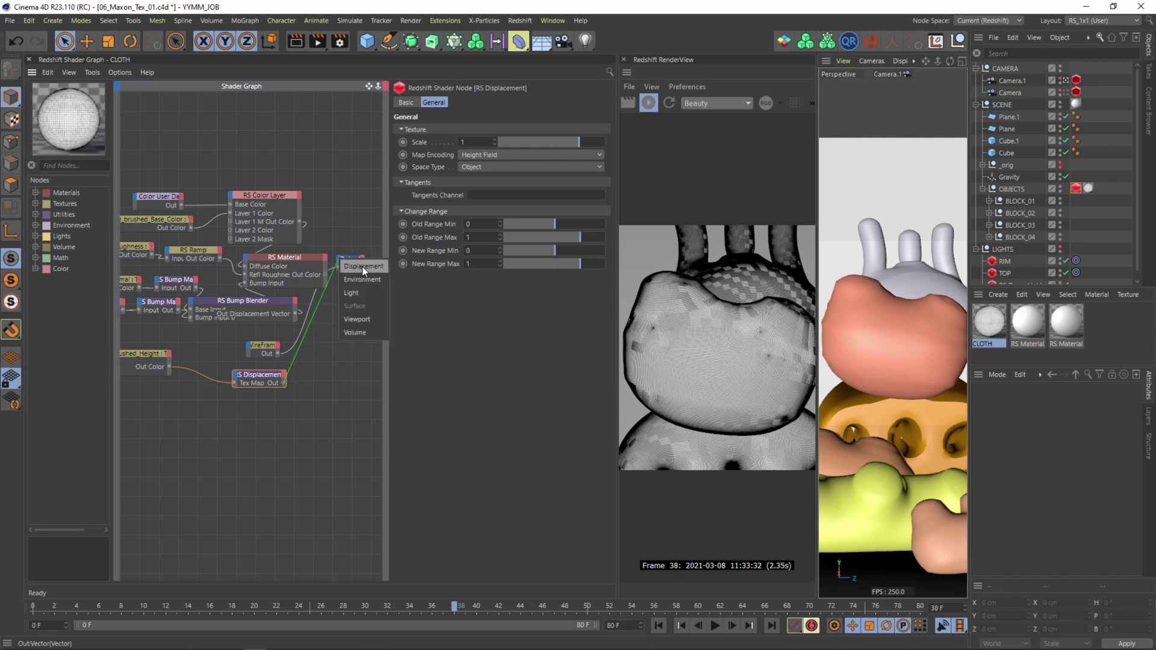
{"action": "left_click", "coordinate": [363, 266]}
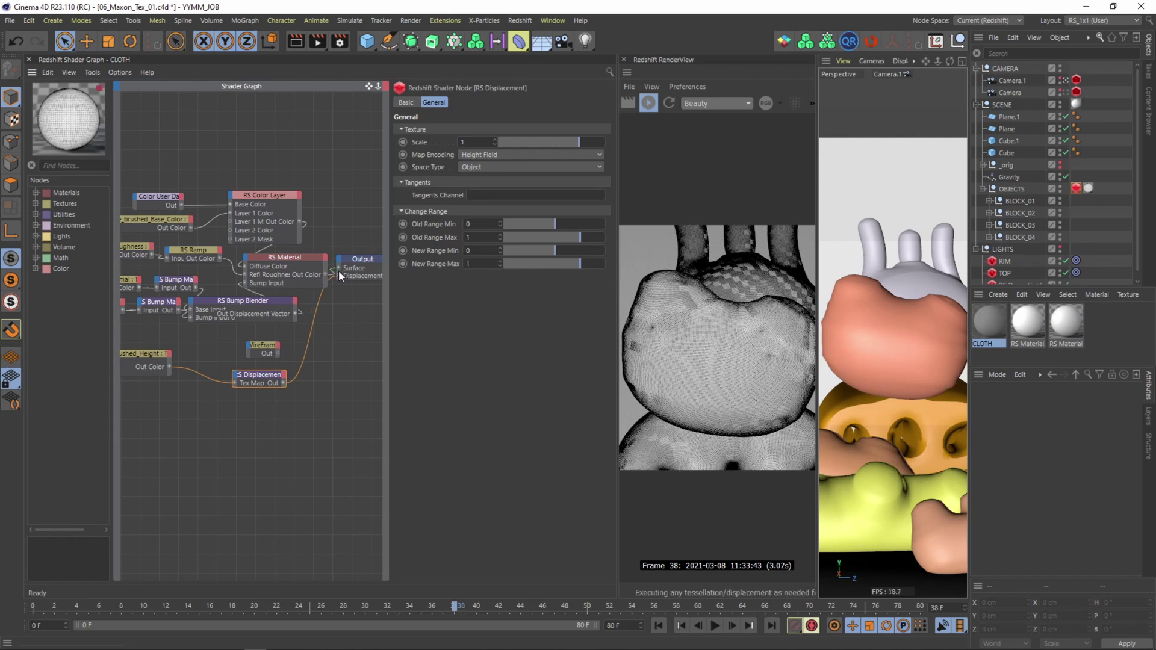
{"action": "left_click_drag", "start_coordinate": [312, 258], "coordinate": [308, 256]}
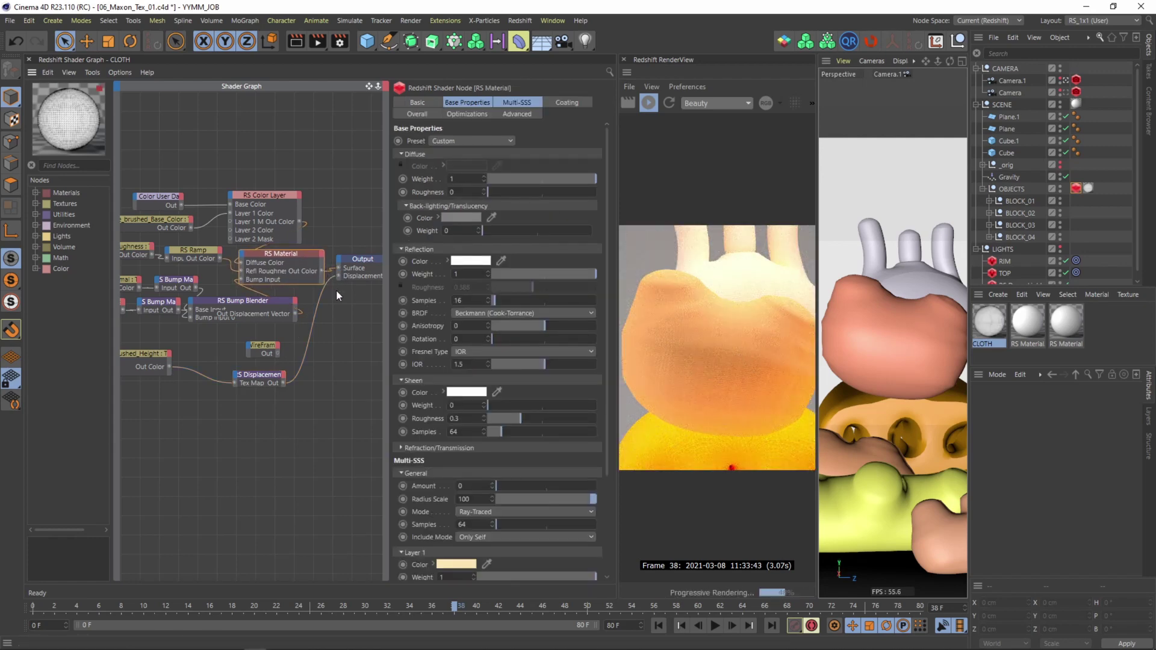
- Set the Displacement node's Scale to 3 while viewing the coral shape up close, and switch the view to the main Camera
{"action": "left_click", "coordinate": [1012, 80]}
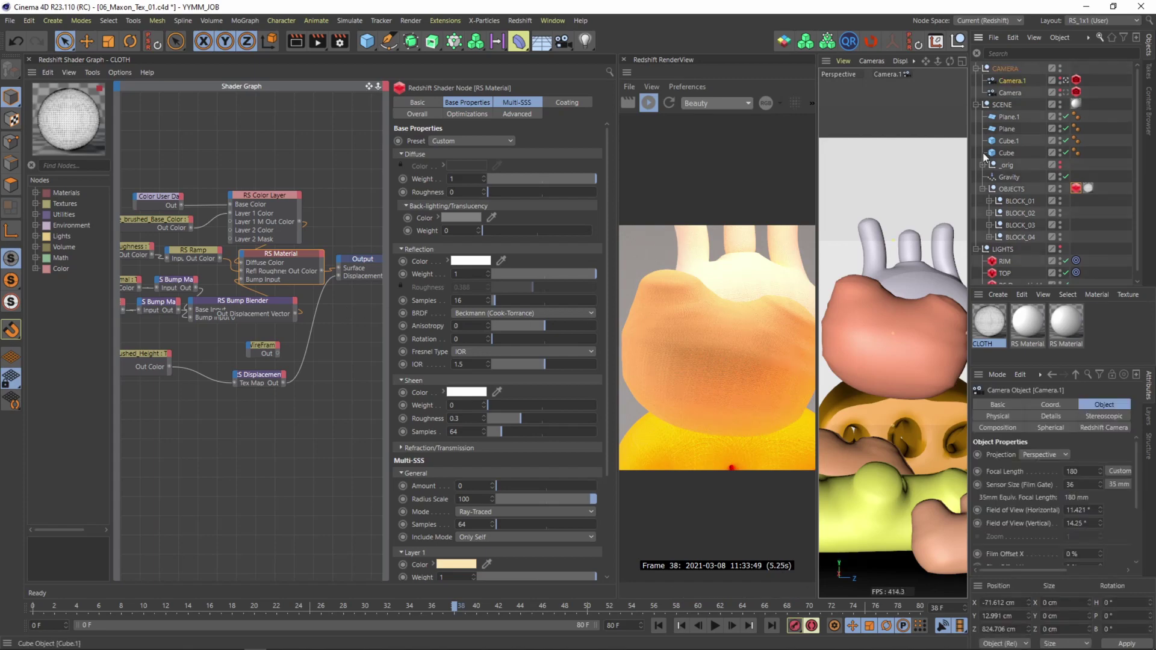
{"action": "scroll", "coordinate": [871, 310], "scroll_direction": "up", "scroll_amount": 5}
{"action": "scroll", "coordinate": [886, 309], "scroll_direction": "up", "scroll_amount": 3}
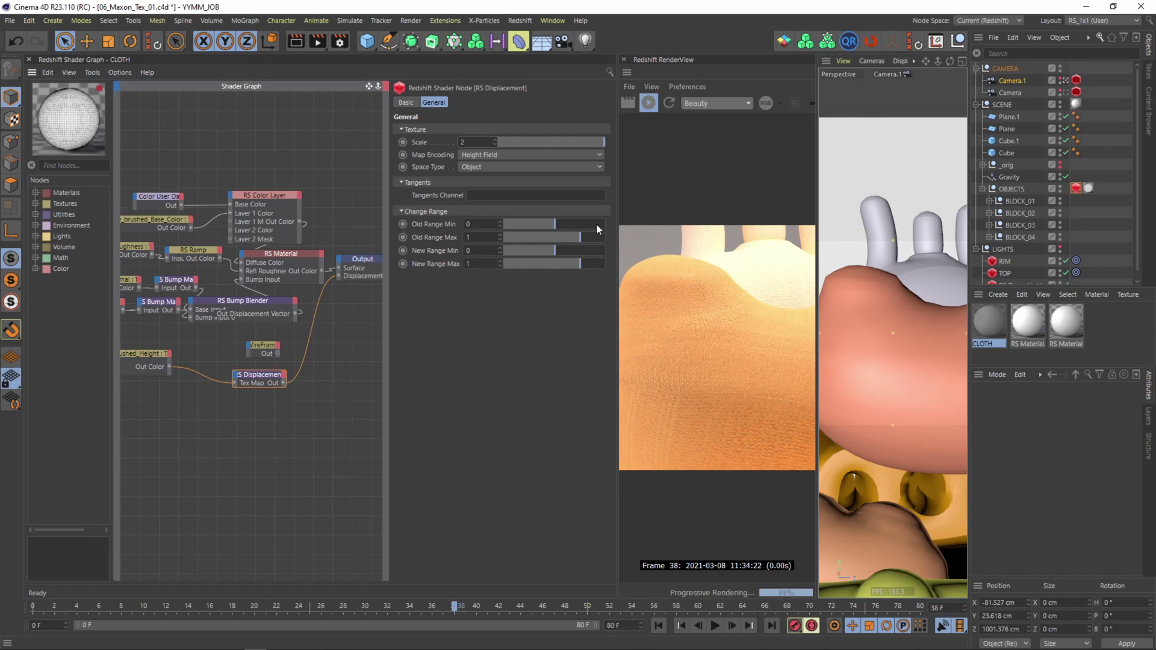
{"action": "left_click_drag", "start_coordinate": [477, 142], "coordinate": [457, 169]}
{"action": "type", "text": "3"}
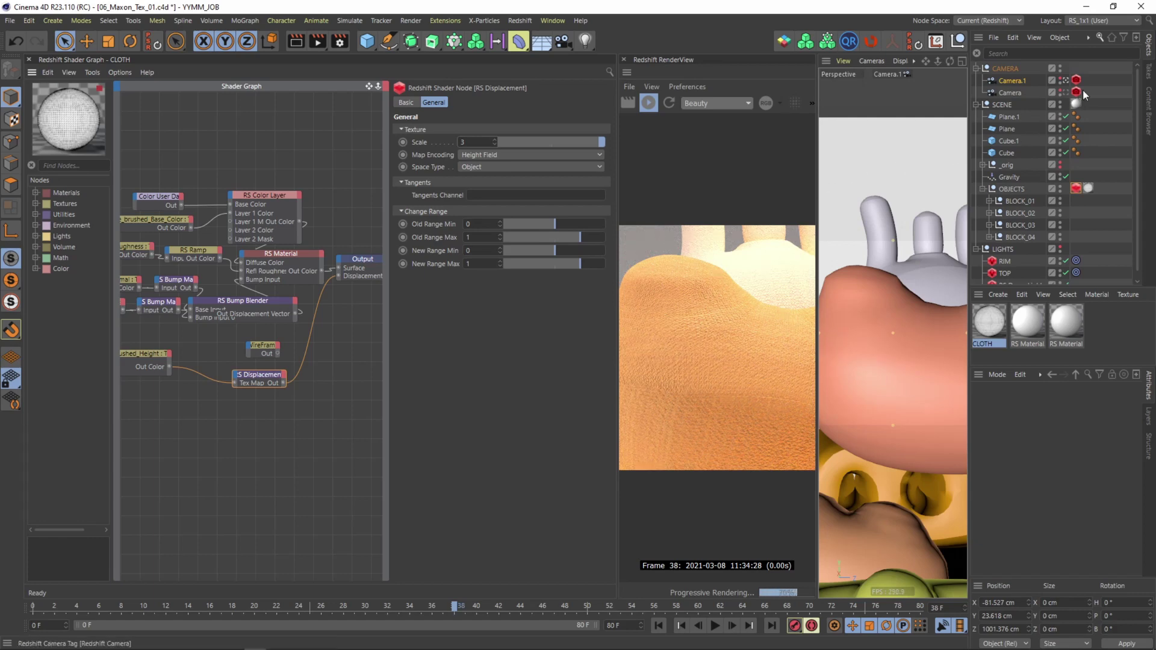
{"action": "left_click", "coordinate": [1065, 93]}
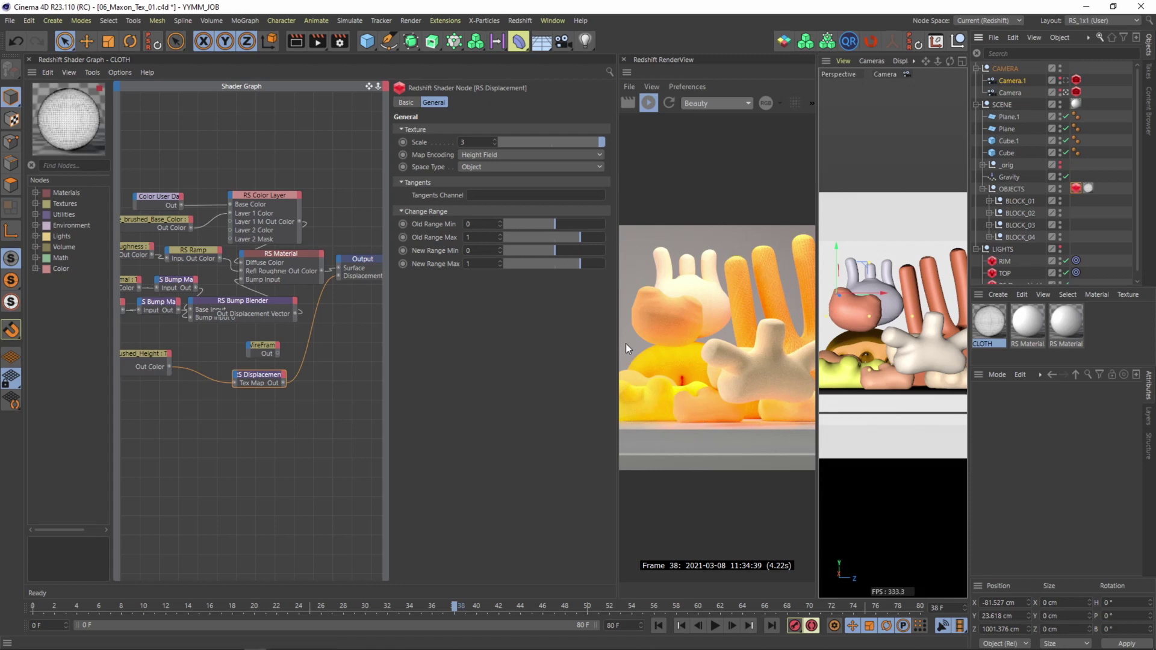
- In the RS Color Layer node, set Layer 1's blend mode to Softlight and its mask to 0.7
{"action": "left_click", "coordinate": [262, 206]}
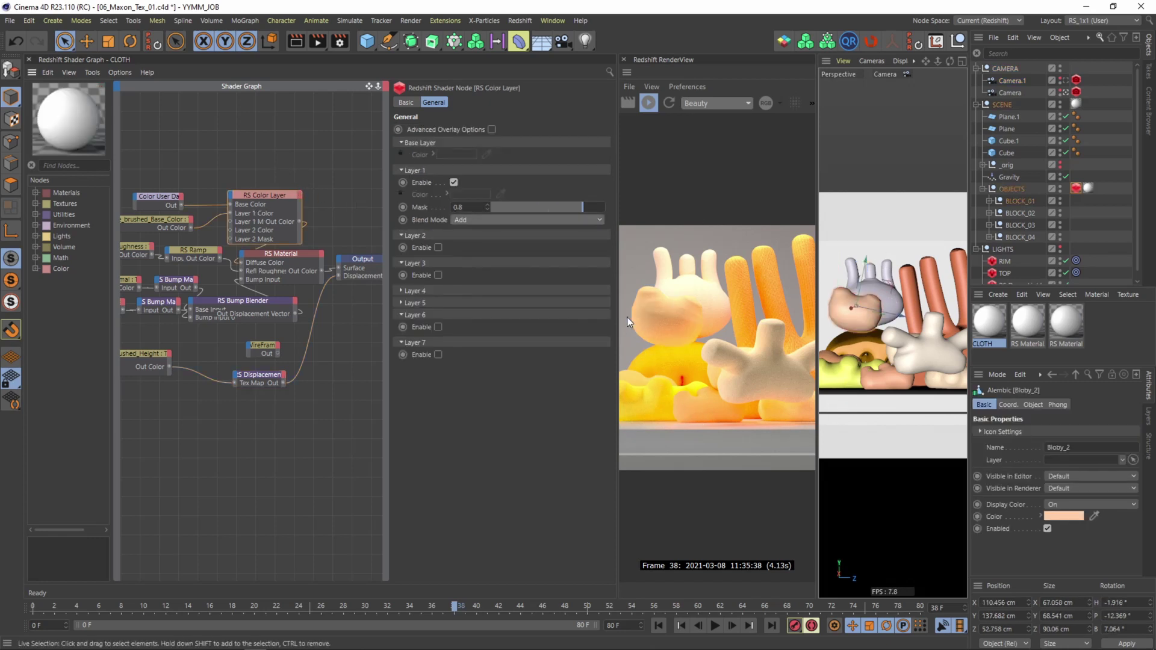
{"action": "left_click", "coordinate": [487, 220]}
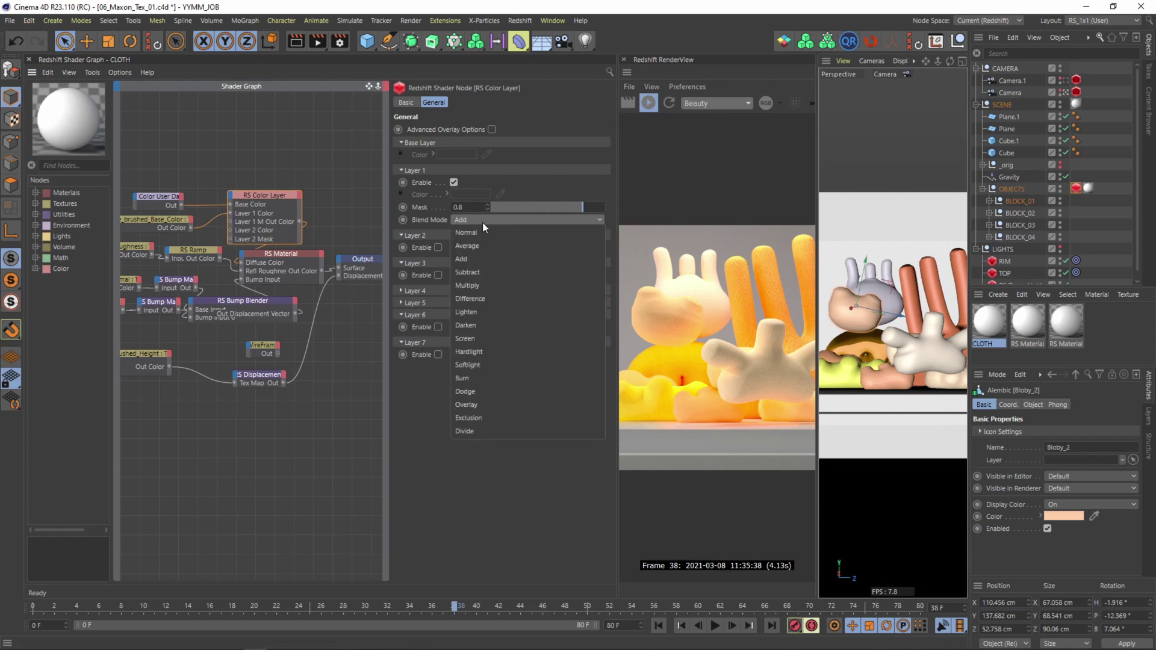
{"action": "left_click", "coordinate": [496, 365]}
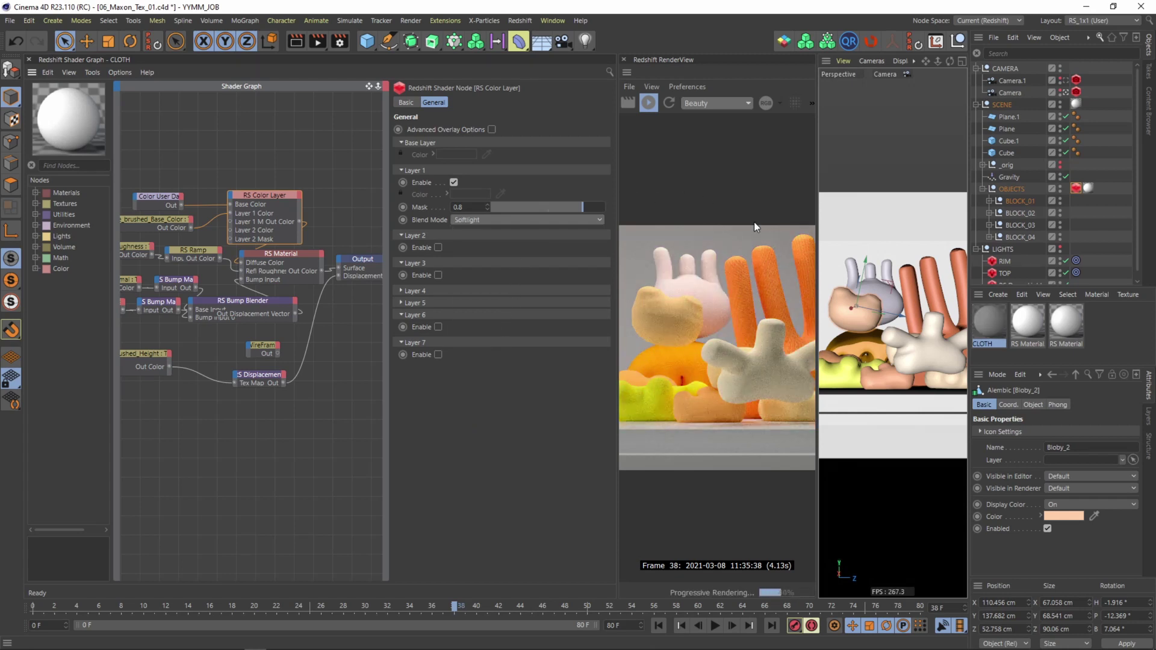
{"action": "double_click", "coordinate": [459, 208]}
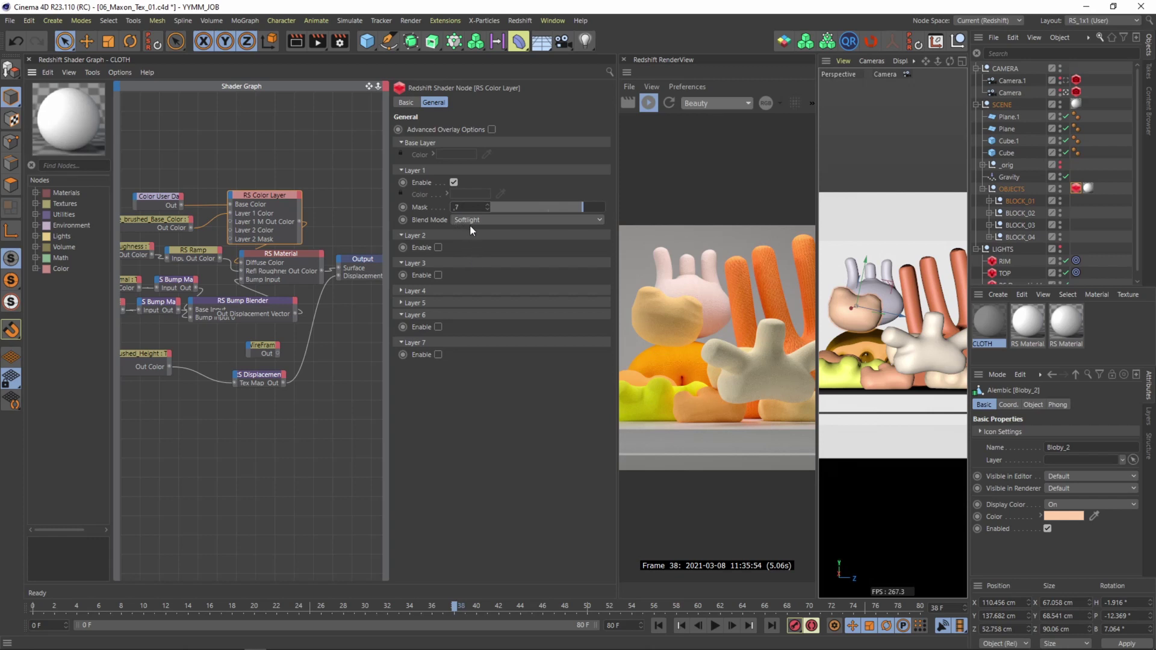
{"action": "key", "text": "Return"}
{"action": "left_click", "coordinate": [320, 177]}
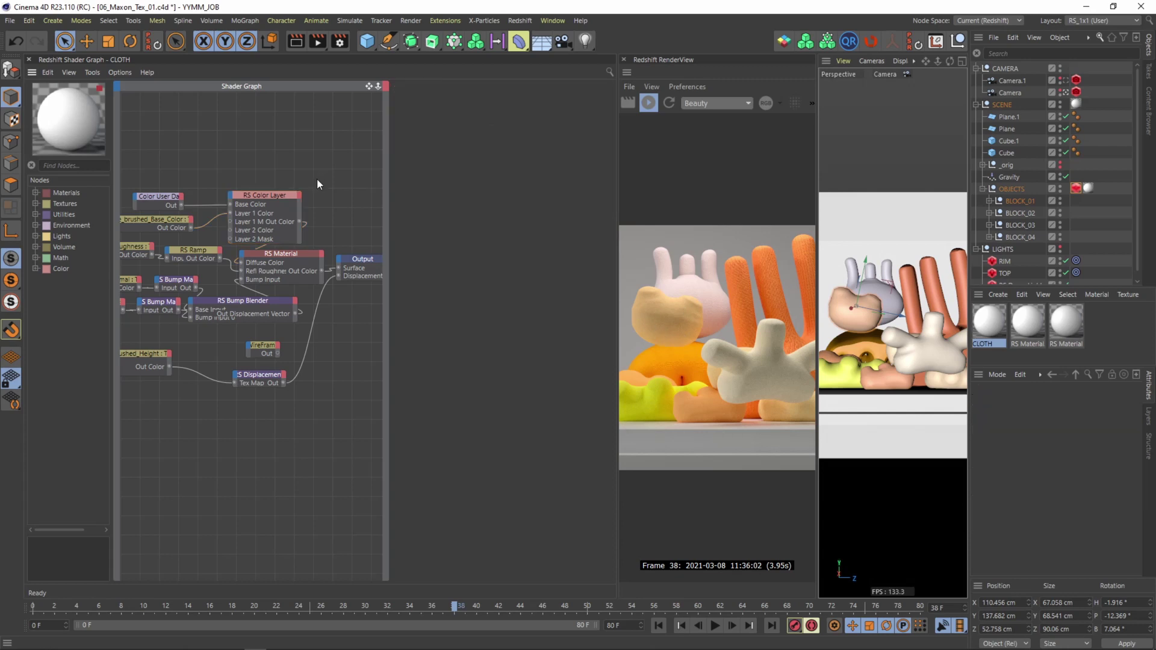
- Select the four fleece texture nodes (Base Color, Roughness, Normal and Height) together and set their Remap Scale to 1.4
{"action": "middle_click_drag", "start_coordinate": [266, 176], "coordinate": [367, 171]}
{"action": "left_click_drag", "start_coordinate": [164, 186], "coordinate": [179, 385]}
{"action": "type", "text": "1.4"}
{"action": "key", "text": "Return"}
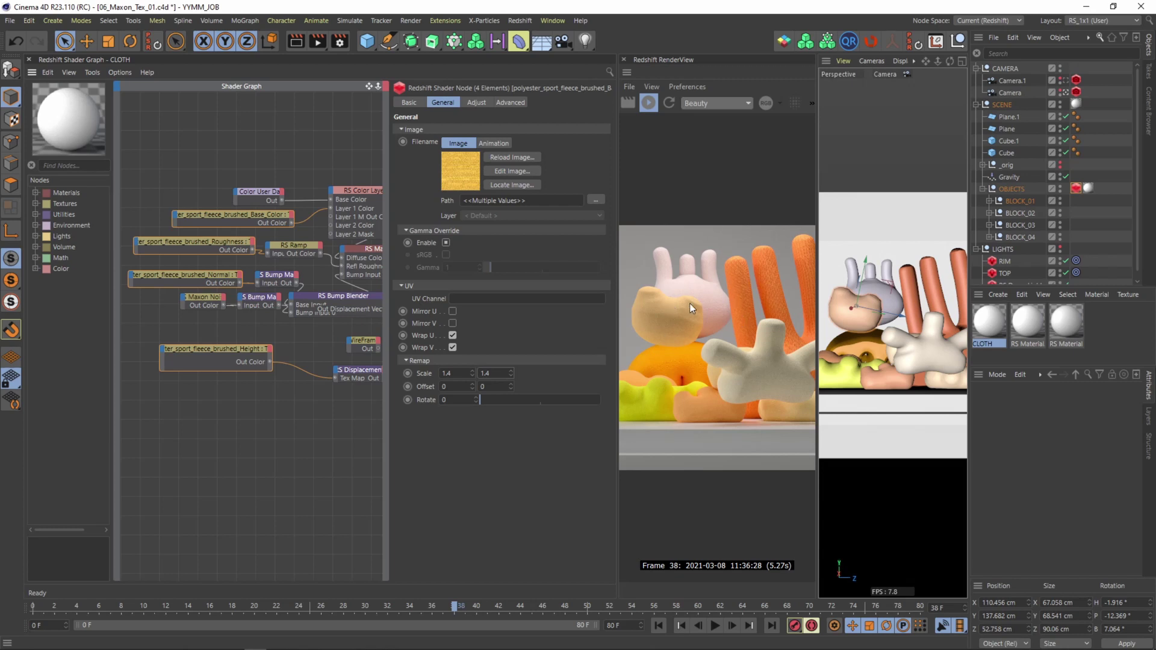
- Select the cream hand-shaped object Bloby_6 and adjust its display color slightly toward yellow, with the brightness at 95%
{"action": "left_click", "coordinate": [624, 319]}
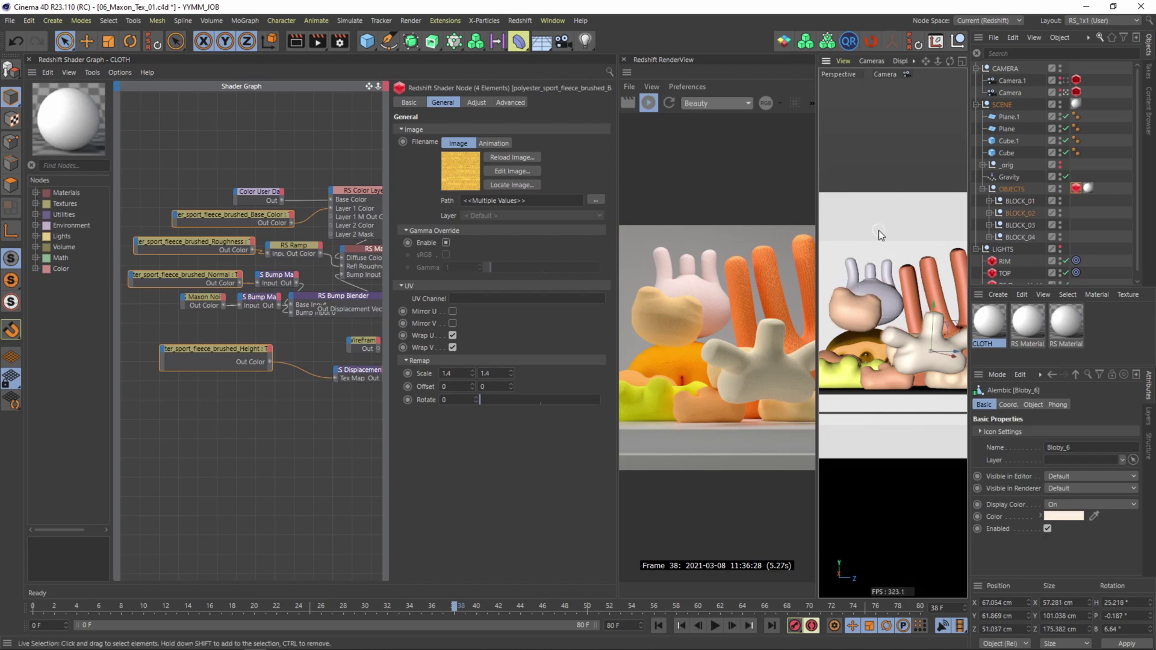
{"action": "left_click", "coordinate": [989, 213]}
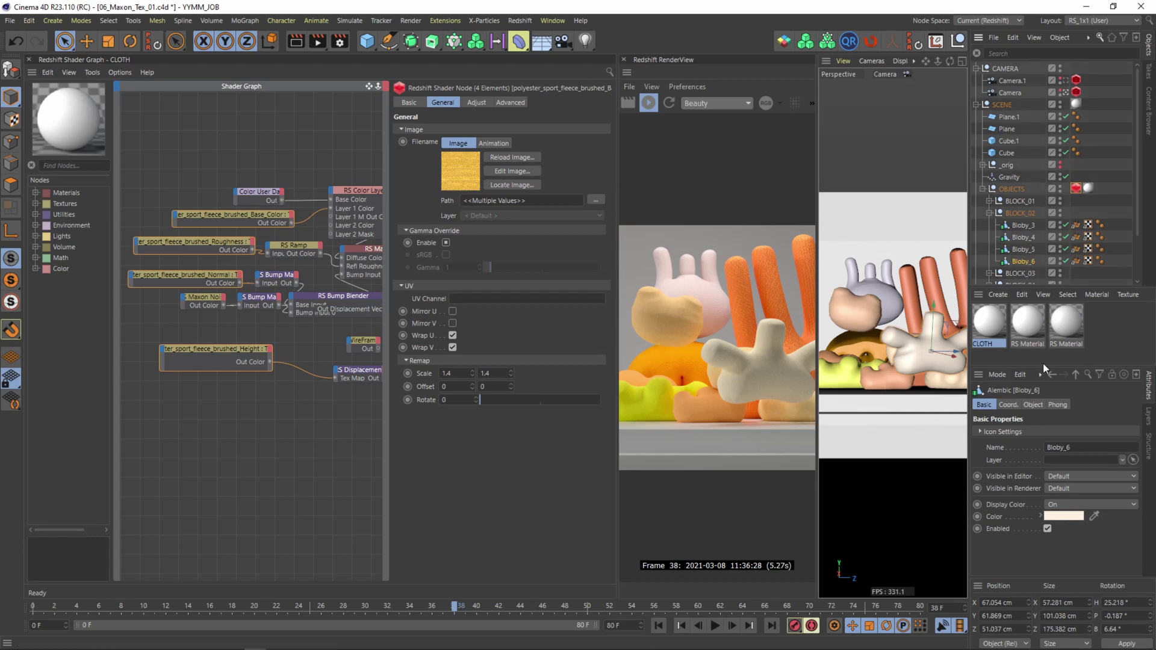
{"action": "left_click", "coordinate": [1064, 516]}
{"action": "scroll", "coordinate": [933, 526], "scroll_direction": "up", "scroll_amount": 5}
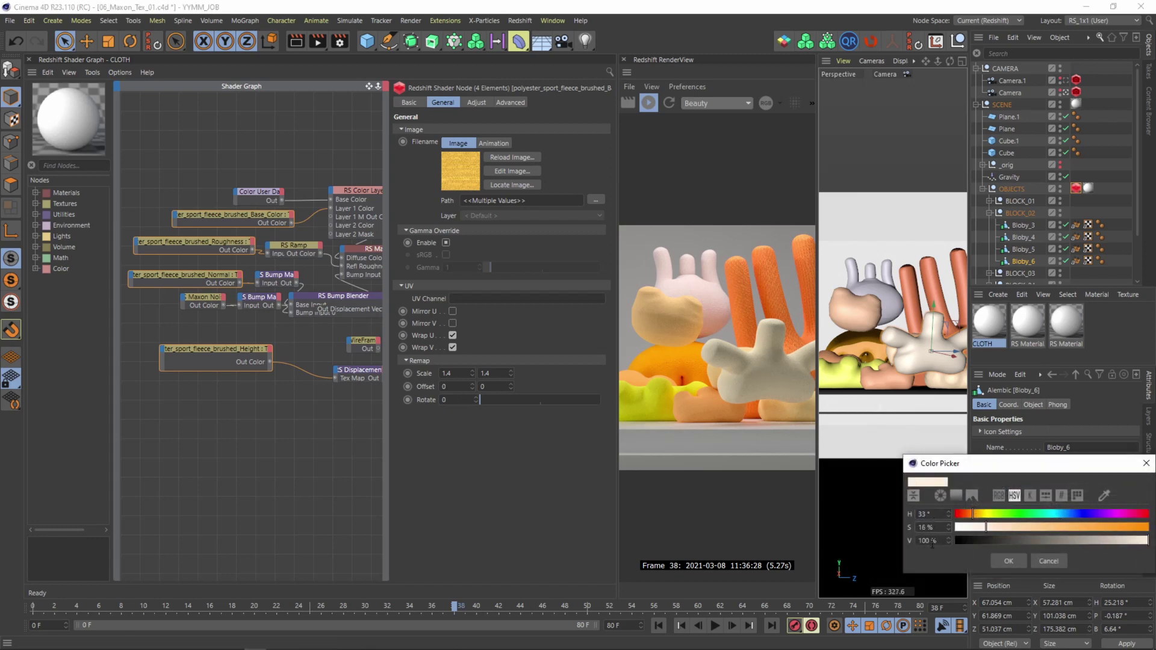
{"action": "scroll", "coordinate": [931, 541], "scroll_direction": "down", "scroll_amount": 5}
{"action": "scroll", "coordinate": [930, 514], "scroll_direction": "up", "scroll_amount": 3}
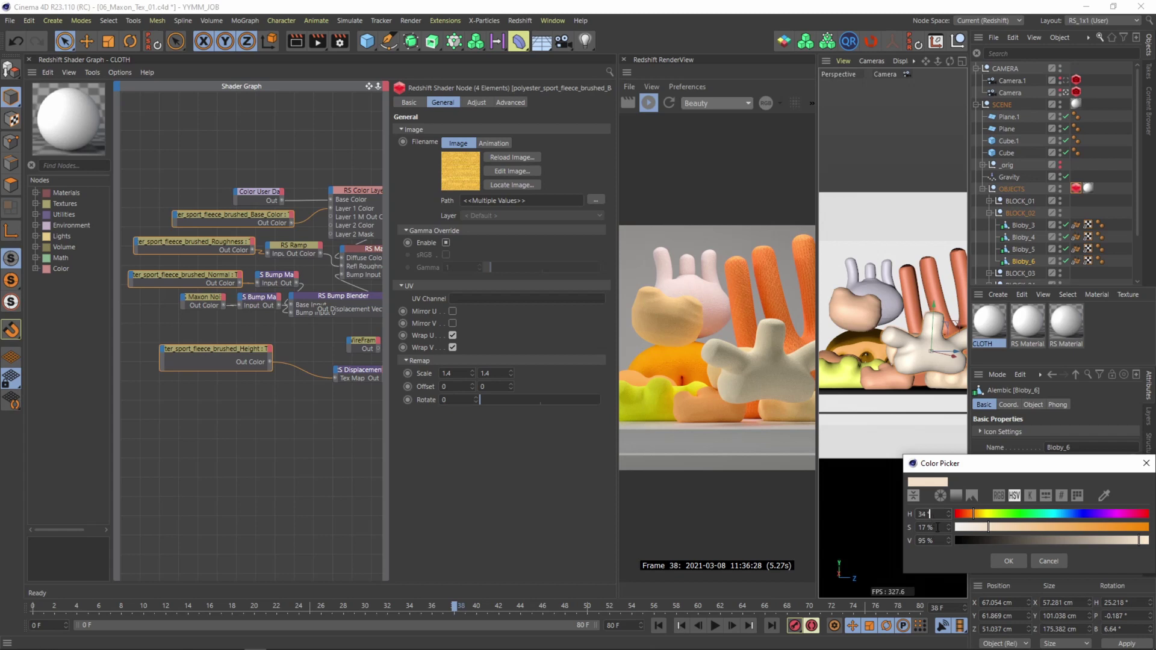
{"action": "scroll", "coordinate": [932, 527], "scroll_direction": "up", "scroll_amount": 1}
{"action": "left_click", "coordinate": [1004, 561]}
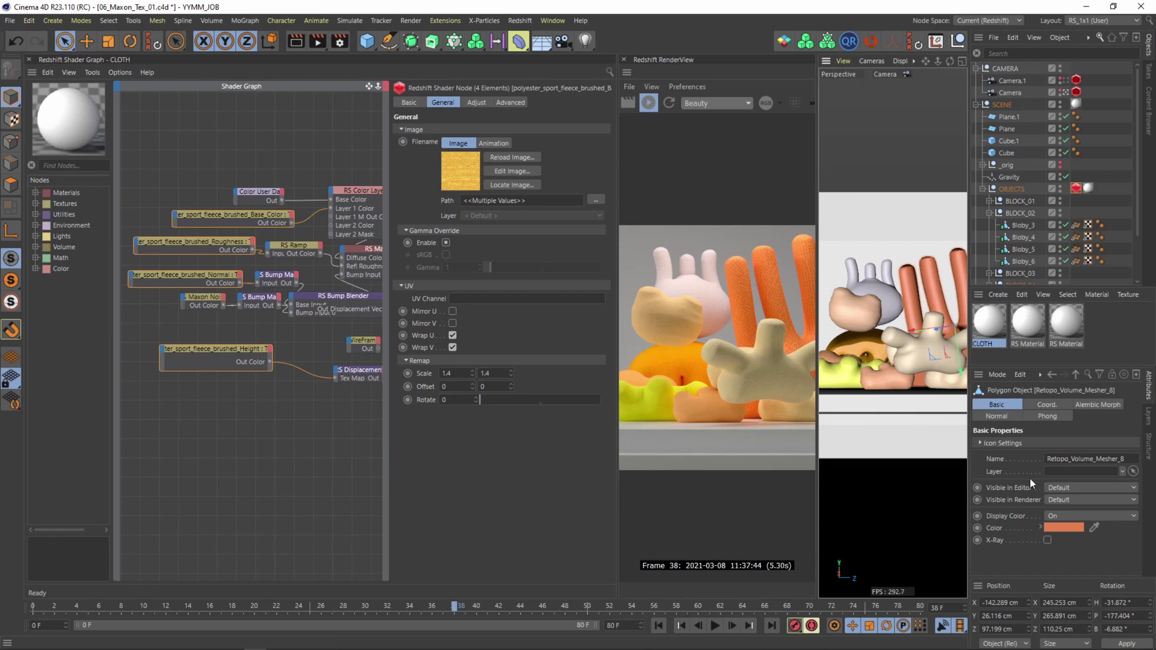
- Set the display color of the coral finger shape Retopo_Volume_Mesher_8 to an orange of H 24.47°, S 72%, V 96%
{"action": "left_click", "coordinate": [1061, 527]}
{"action": "left_click", "coordinate": [1141, 548]}
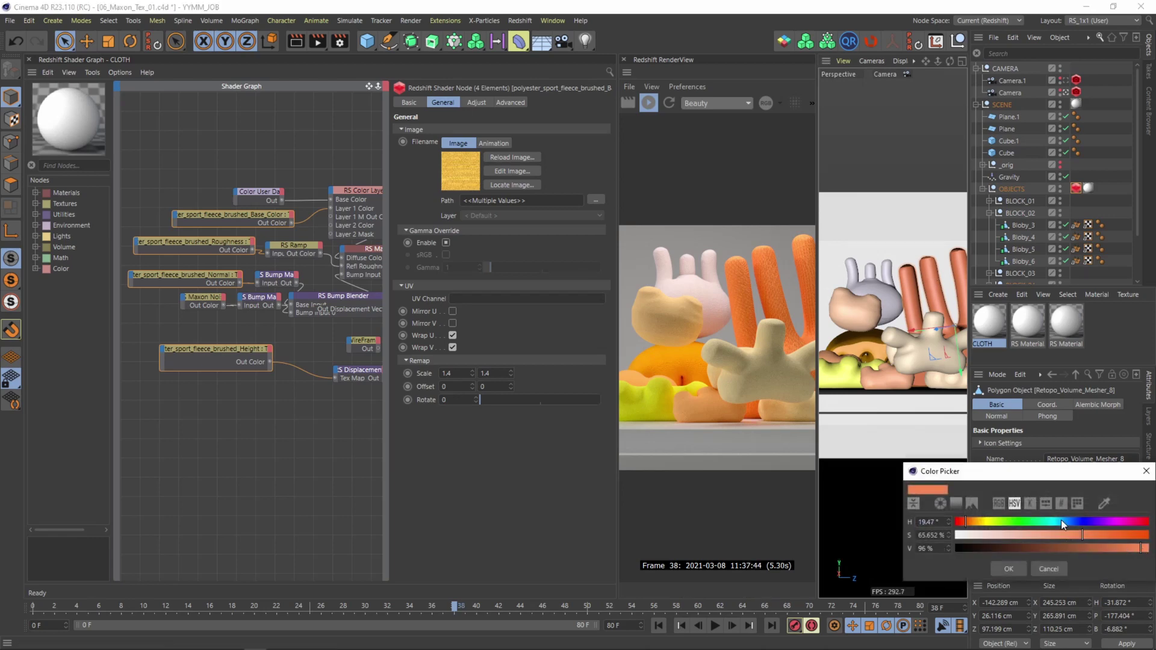
{"action": "left_click", "coordinate": [1060, 534]}
{"action": "left_click", "coordinate": [968, 522]}
{"action": "left_click", "coordinate": [1009, 570]}
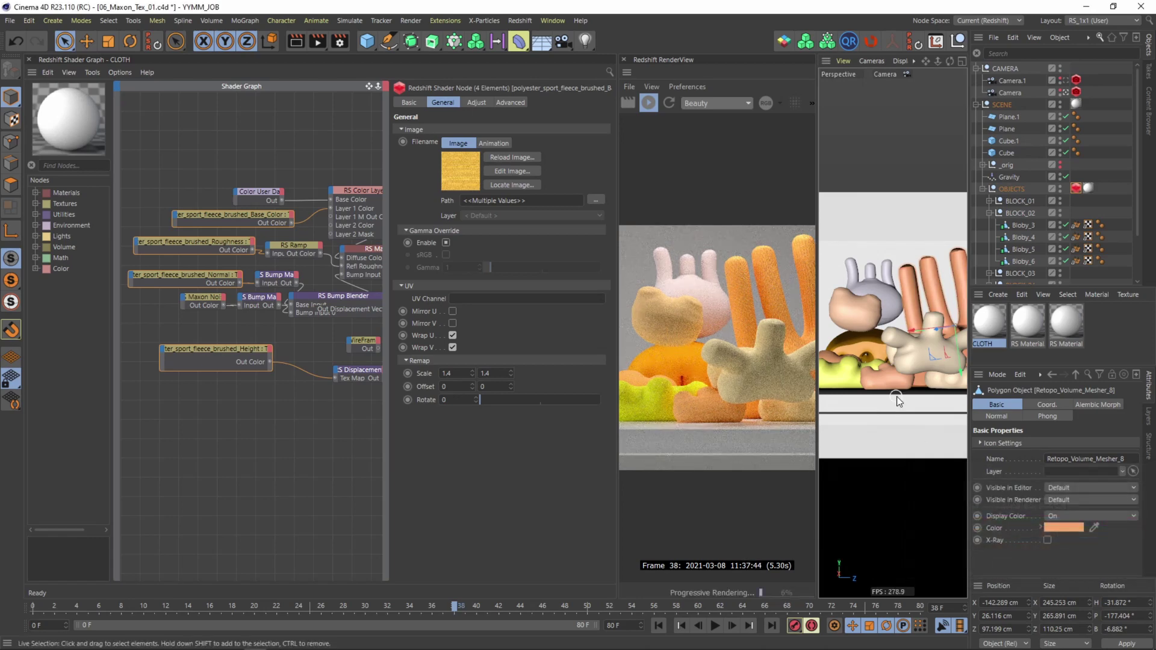
{"action": "left_click", "coordinate": [1061, 527]}
{"action": "left_click", "coordinate": [1096, 544]}
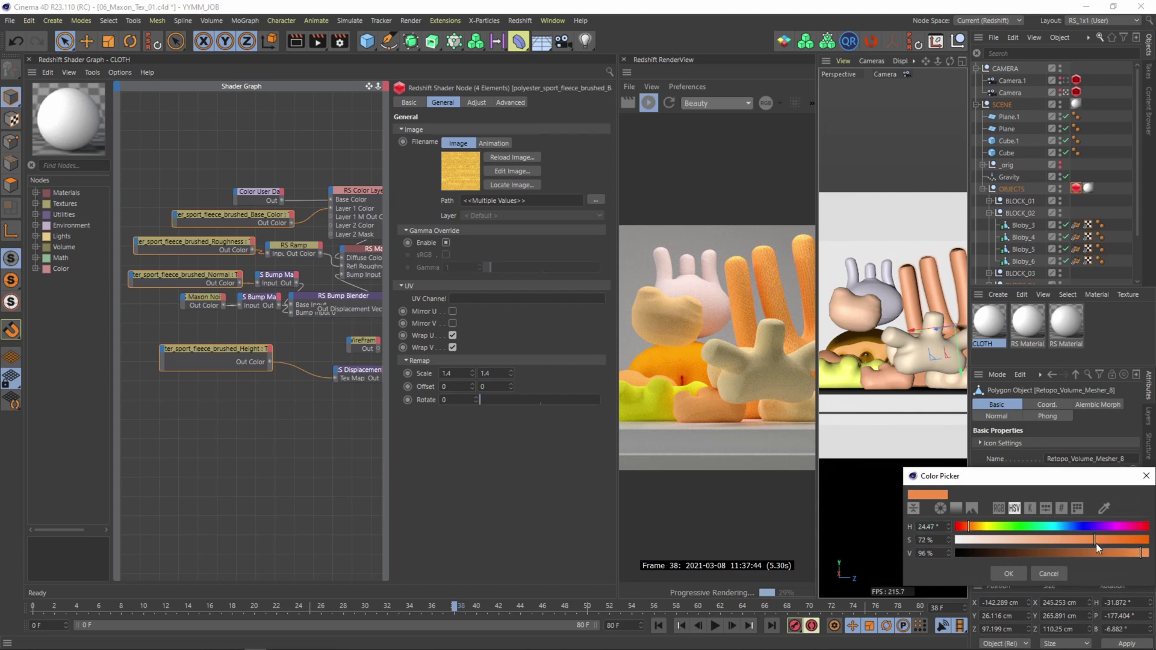
{"action": "left_click", "coordinate": [1008, 573]}
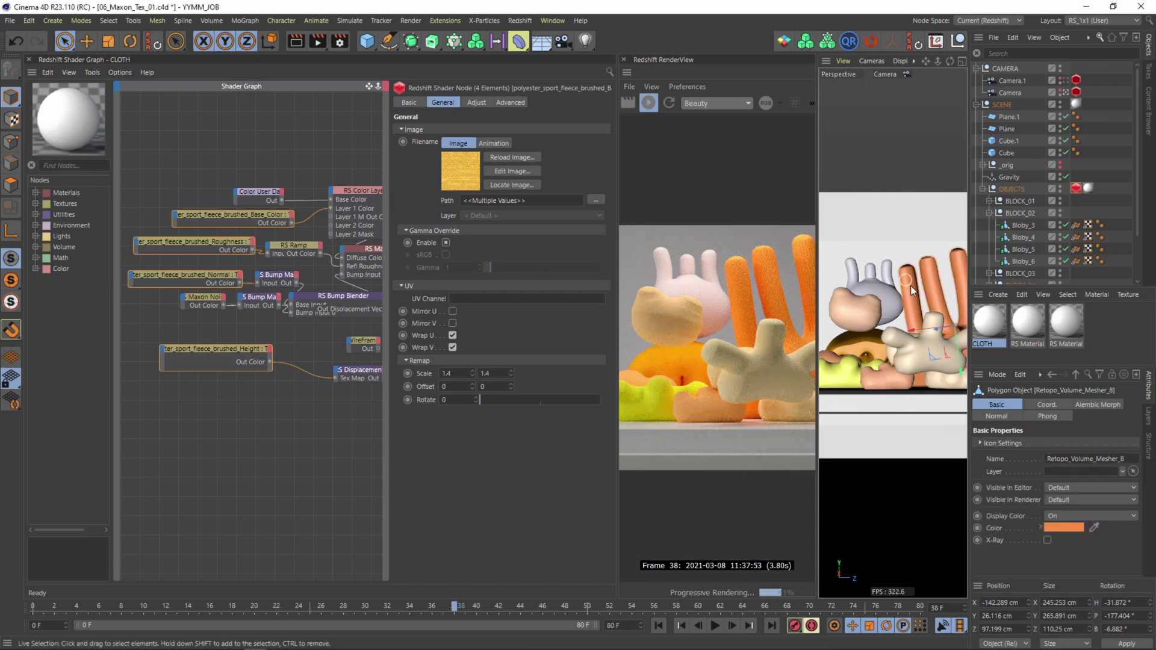